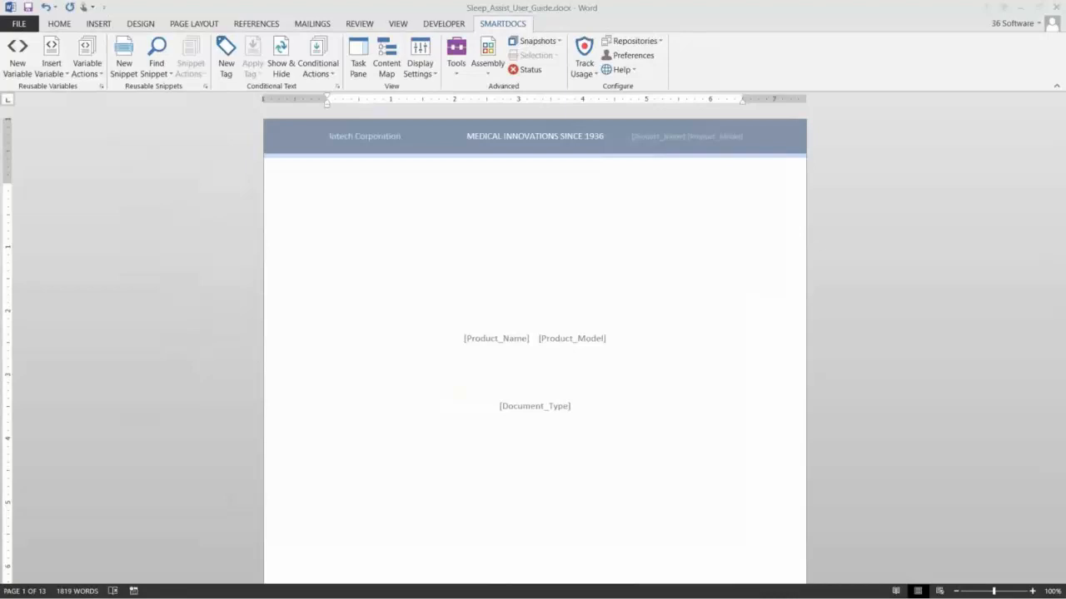
- Show the SmartDocs snippets pane and place the cursor on the empty line under Initial Set-up in Section 5
left_click(360, 67)
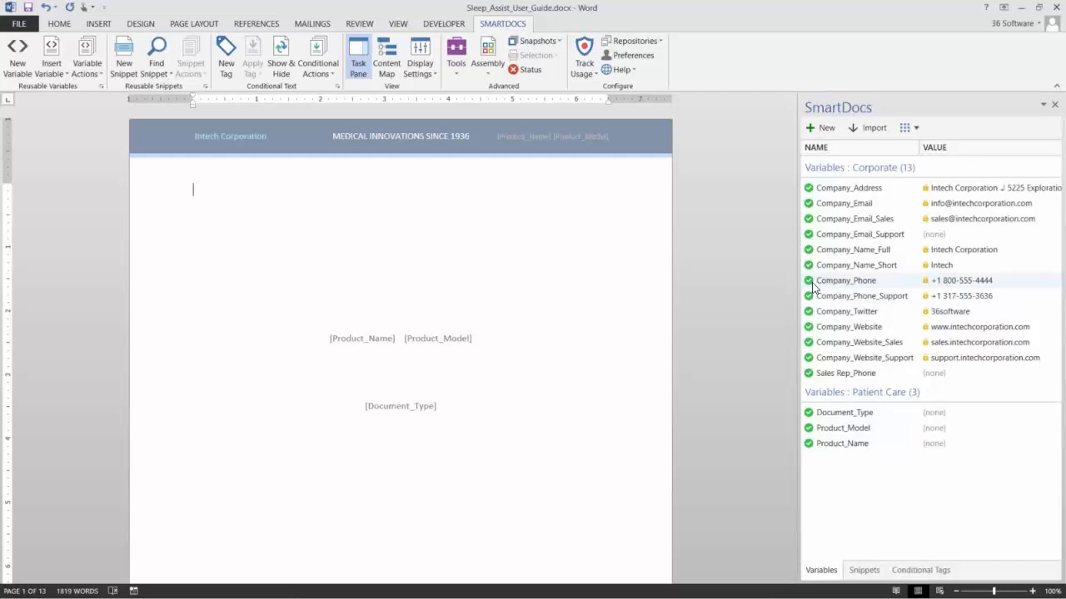
left_click(866, 571)
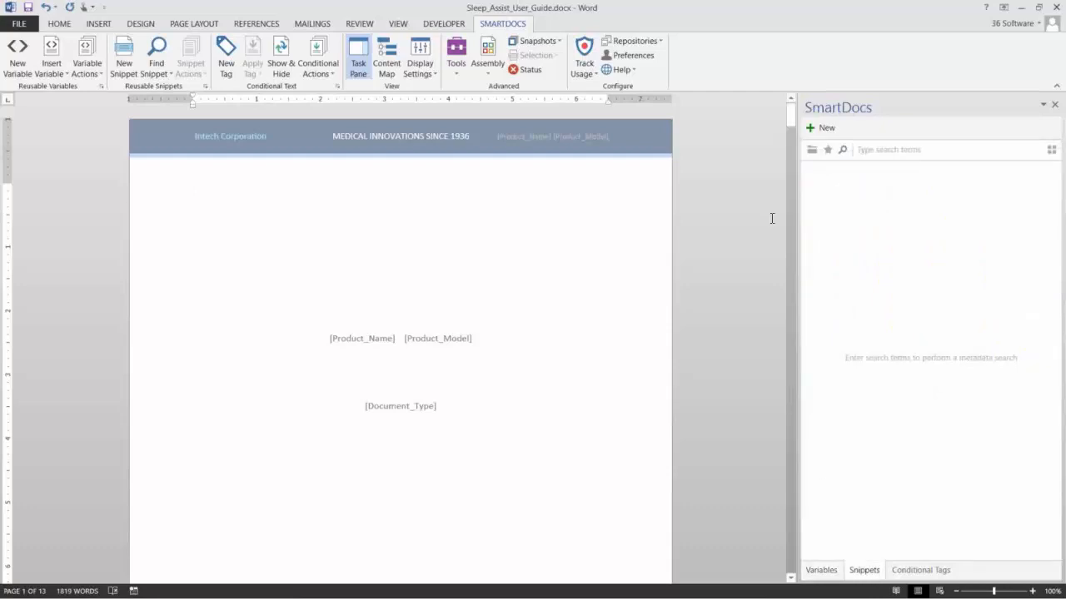
left_click_drag(791, 118, 787, 443)
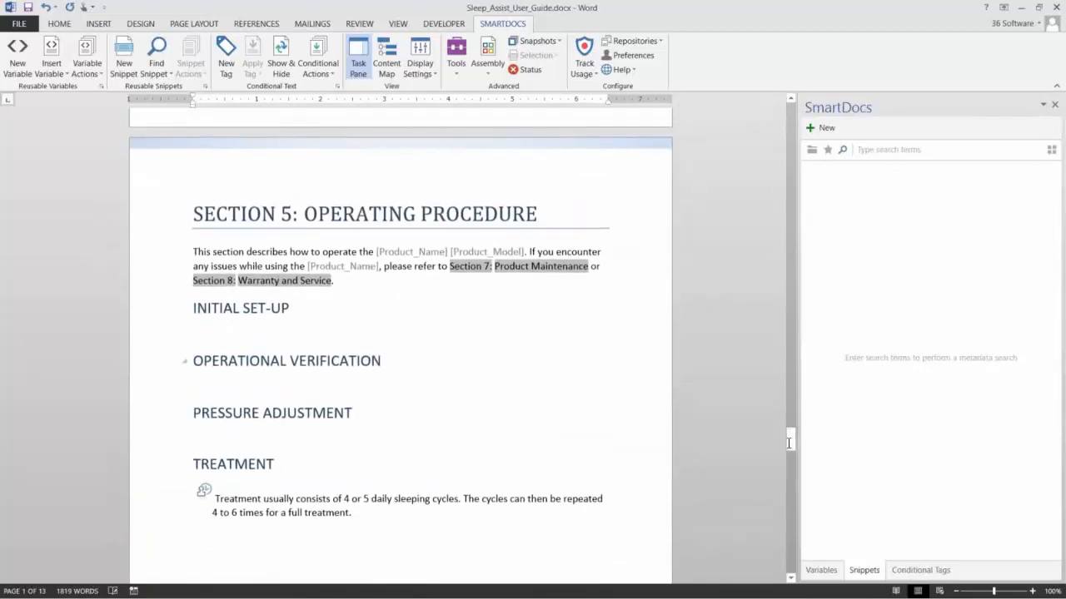
scroll(410, 324, "down", 1)
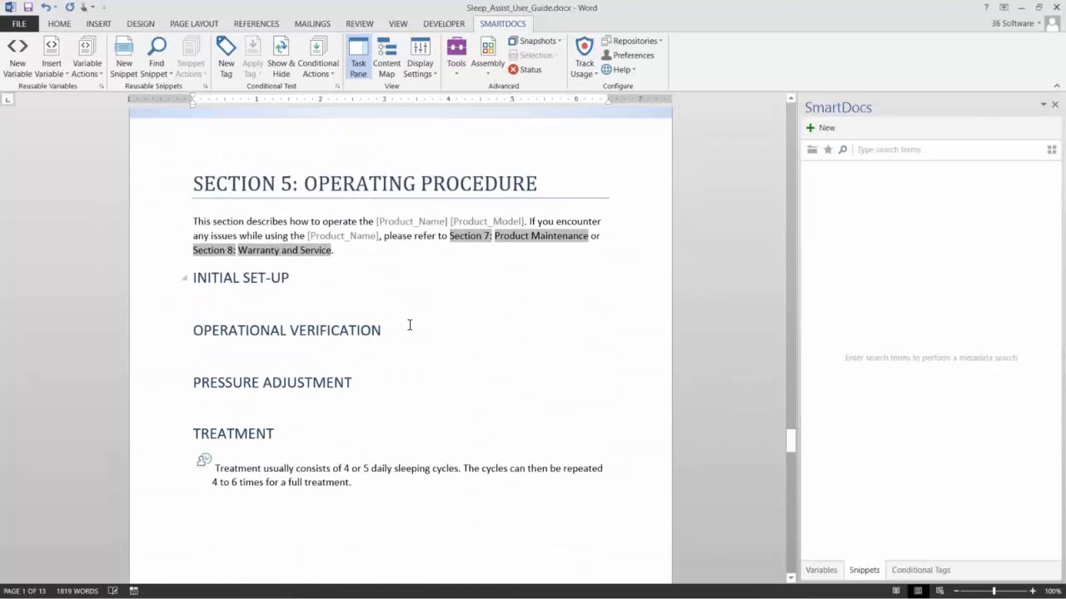
left_click(212, 303)
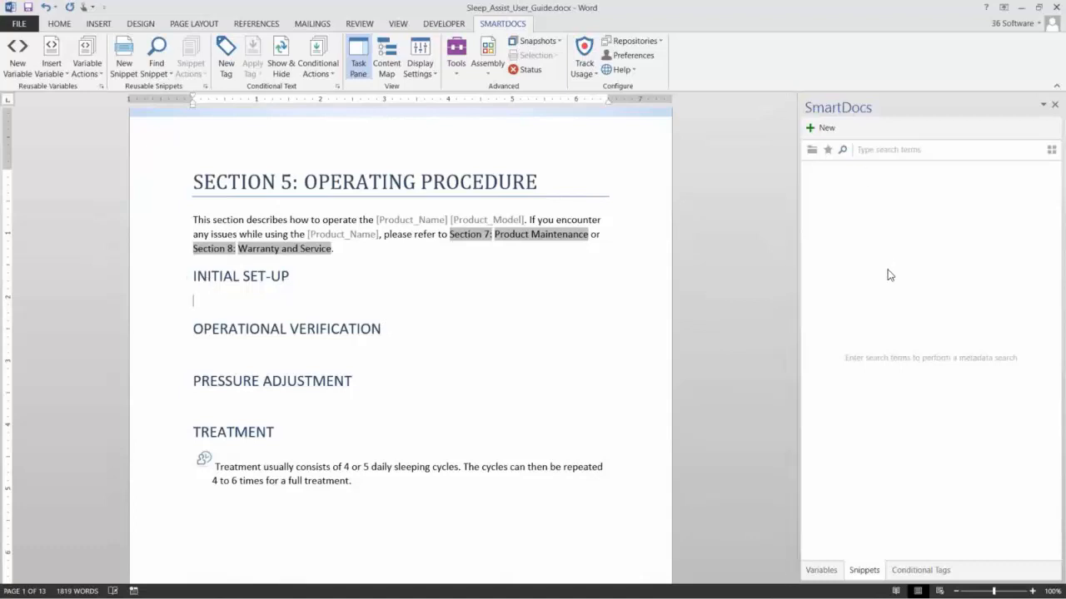
- Search the snippets for "procedure", sort the results by most inserted and view the date filter options
left_click(909, 155)
type("procedure")
key("Return")
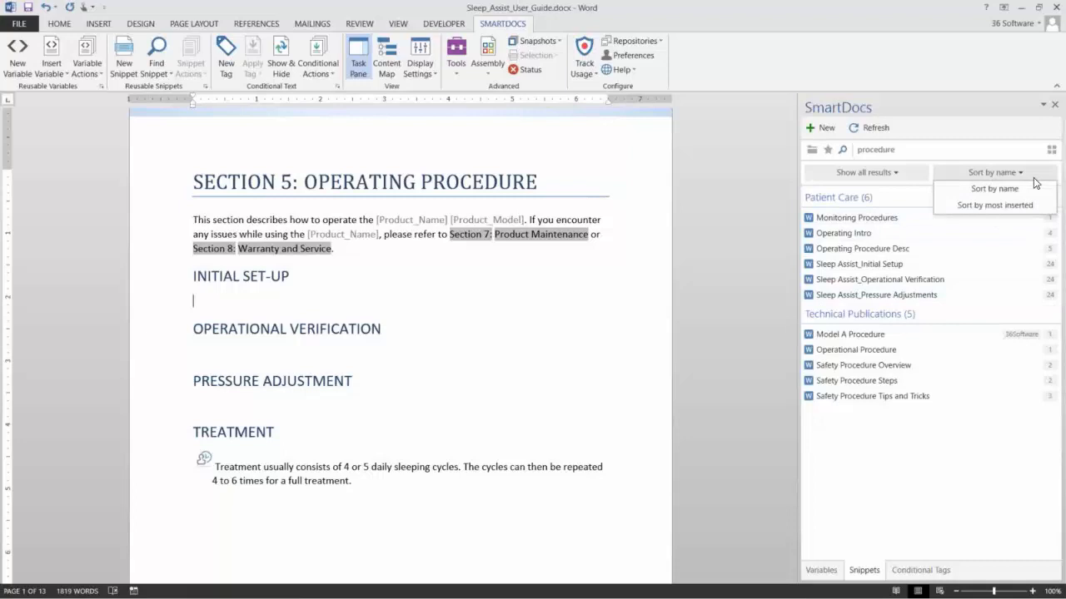
left_click(1037, 207)
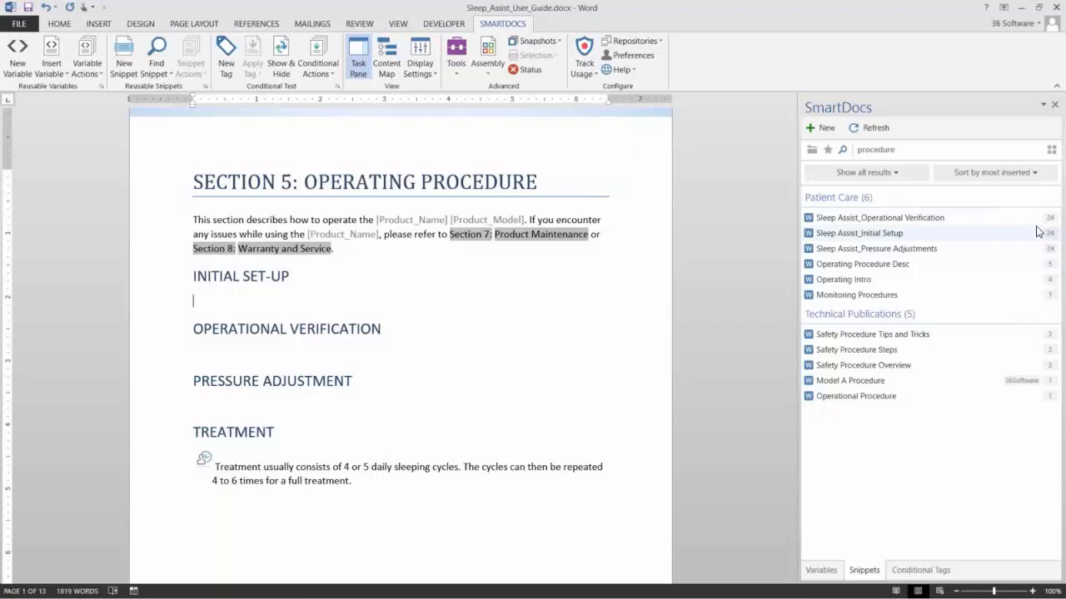
left_click(925, 175)
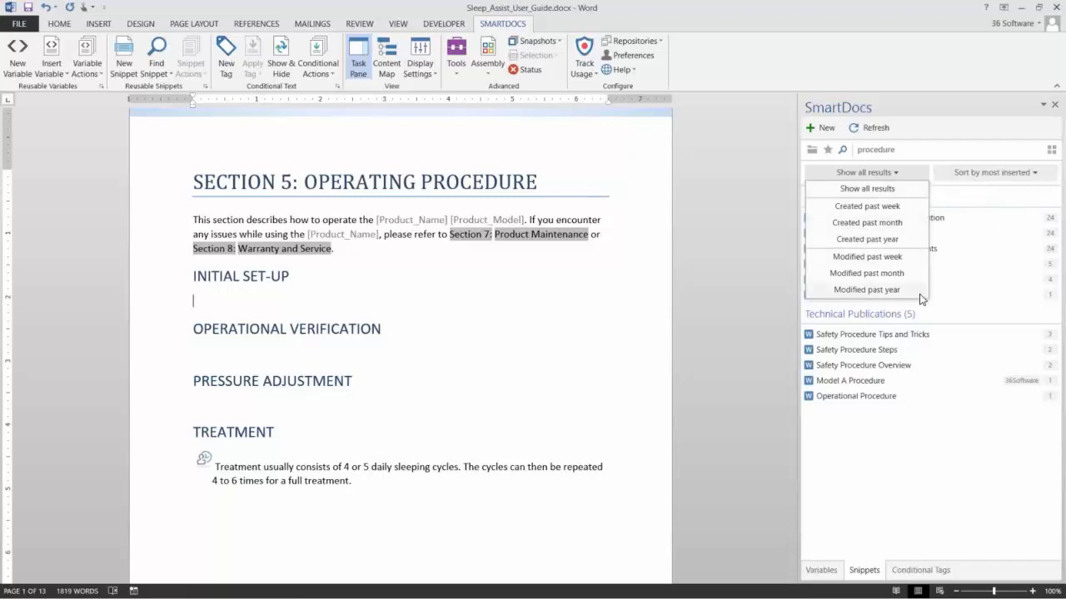
left_click(960, 196)
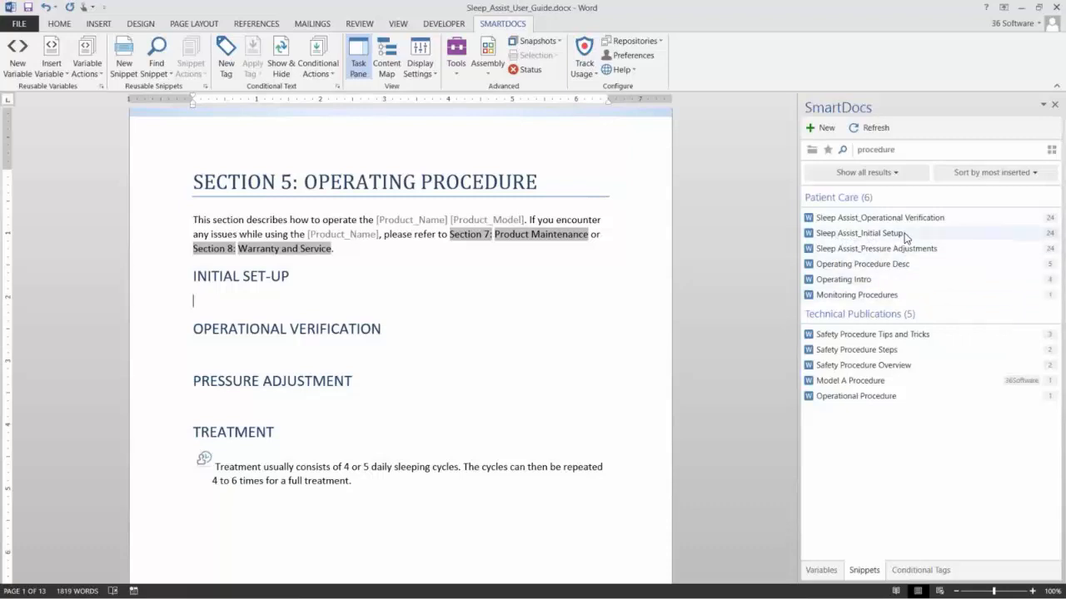
- Insert the Sleep Assist_Initial Setup snippet under the Initial Set-up heading and view its repository, version and status details
left_click_drag(905, 237, 208, 300)
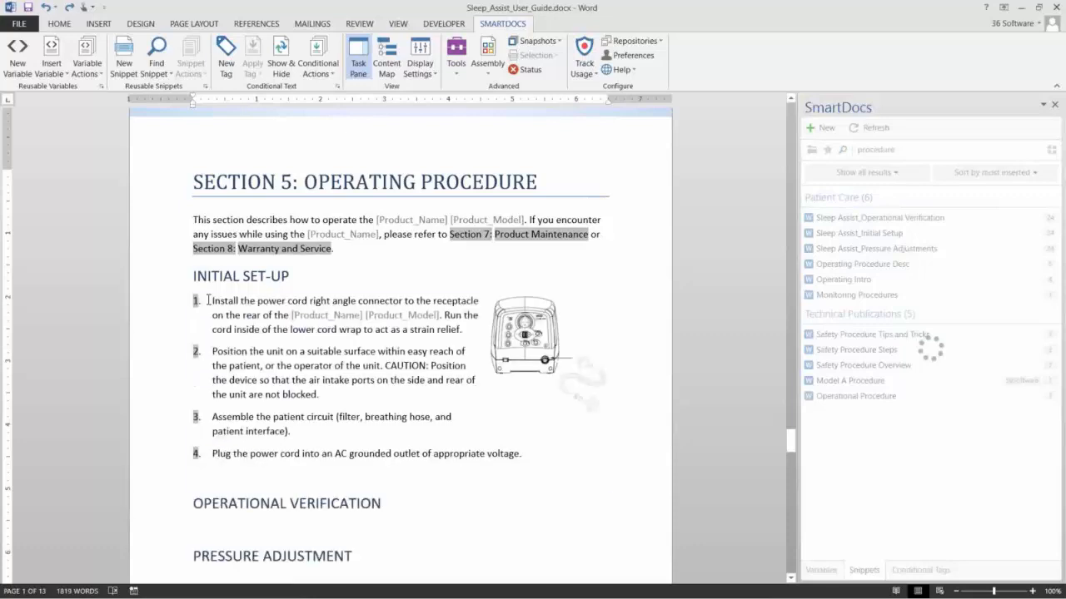
left_click(309, 381)
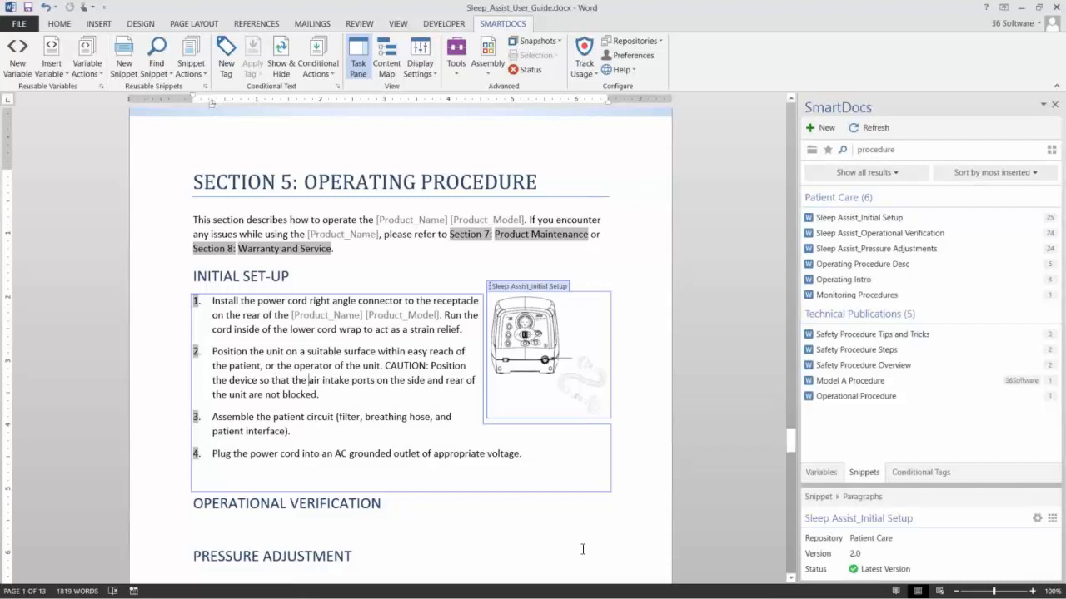
left_click(398, 532)
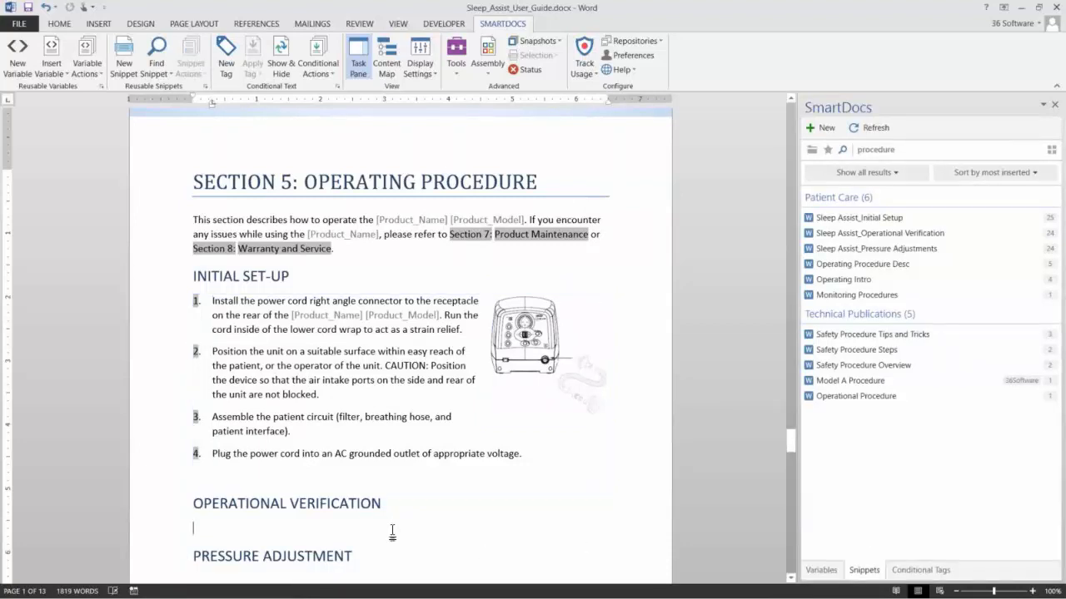
left_click(419, 389)
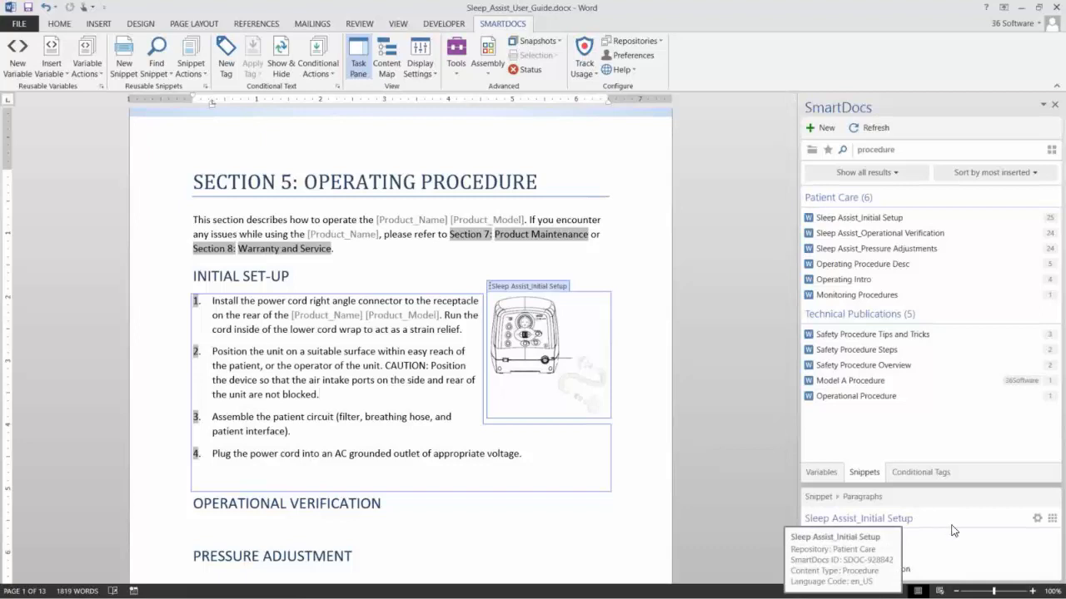
mouse_move(907, 521)
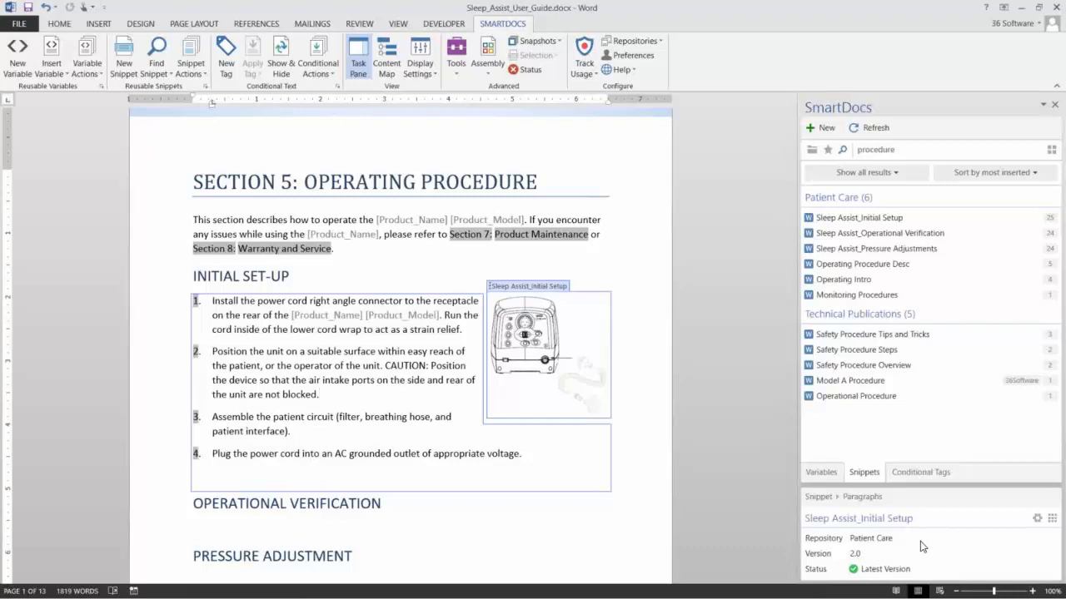
left_click(913, 490)
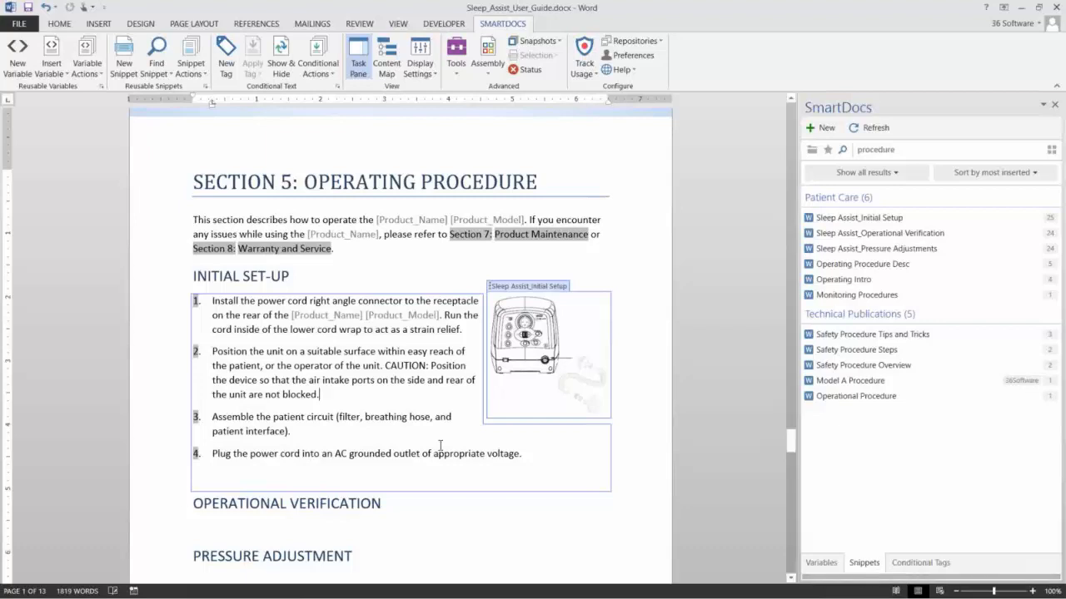
- Switch the "procedure" snippet search to the results view with text excerpts, sorted by relevance
left_click(202, 527)
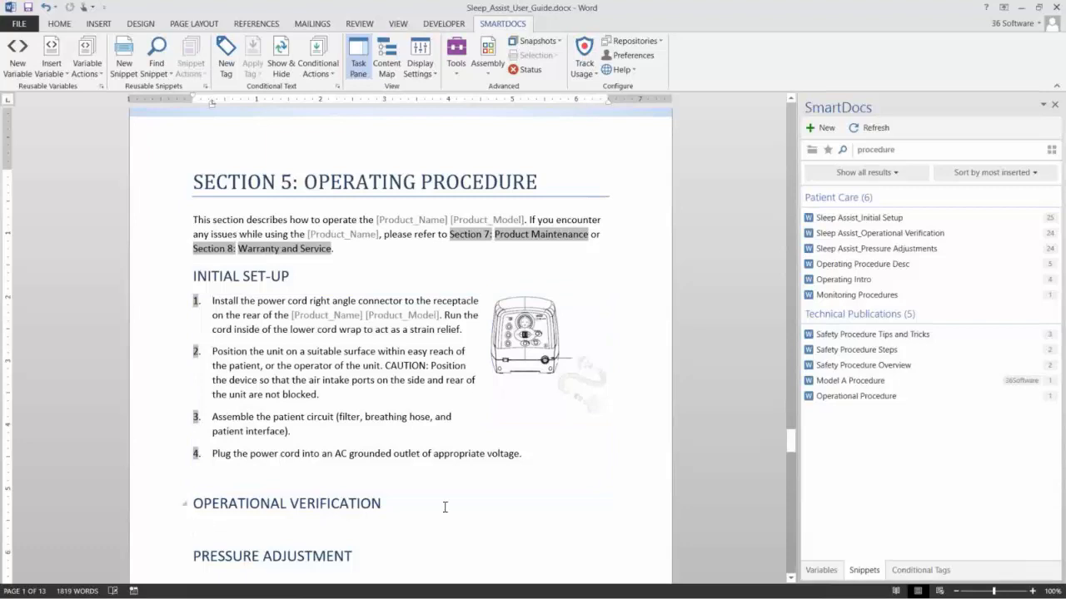
left_click(1004, 150)
left_click(1004, 150)
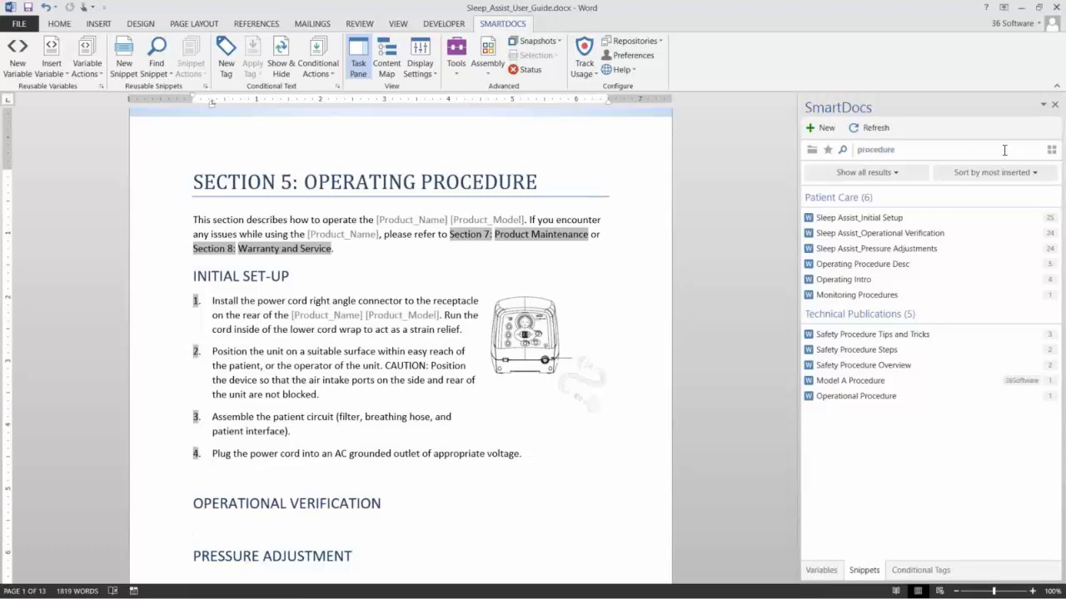
left_click(1051, 150)
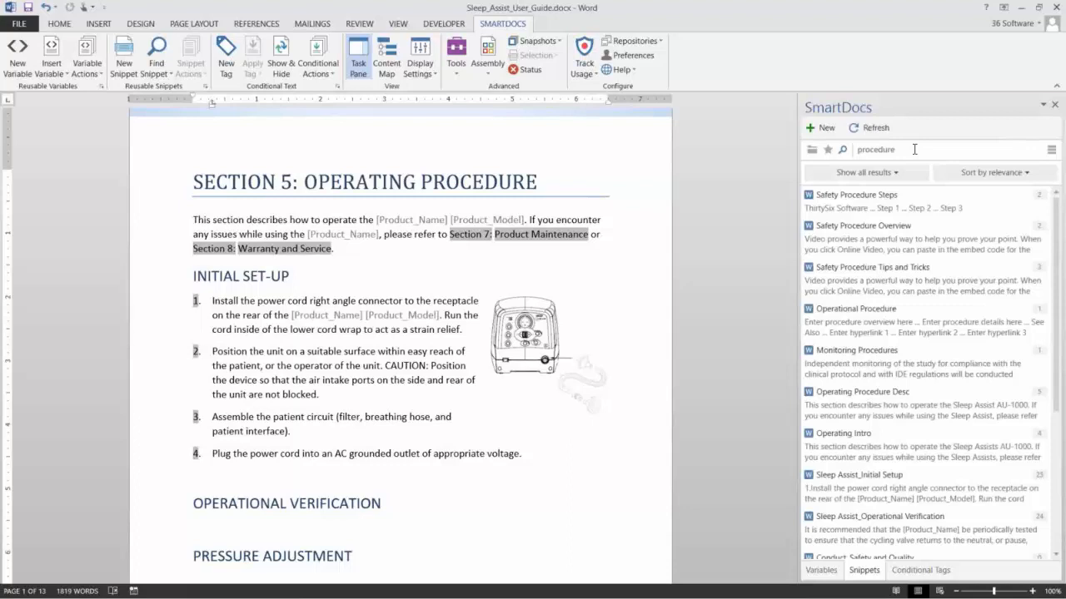
left_click(1046, 175)
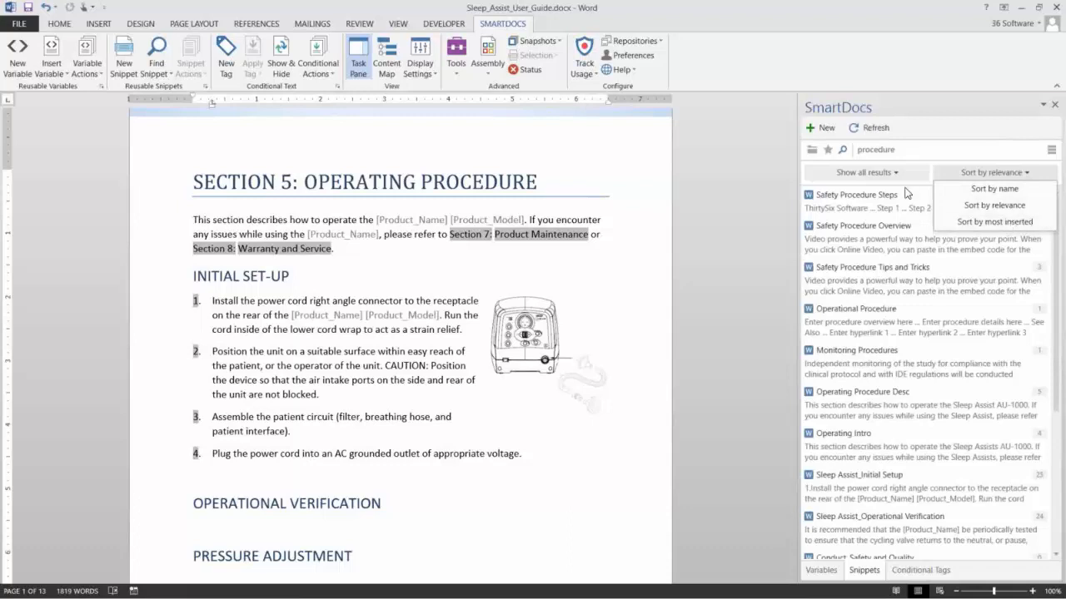
left_click(1034, 210)
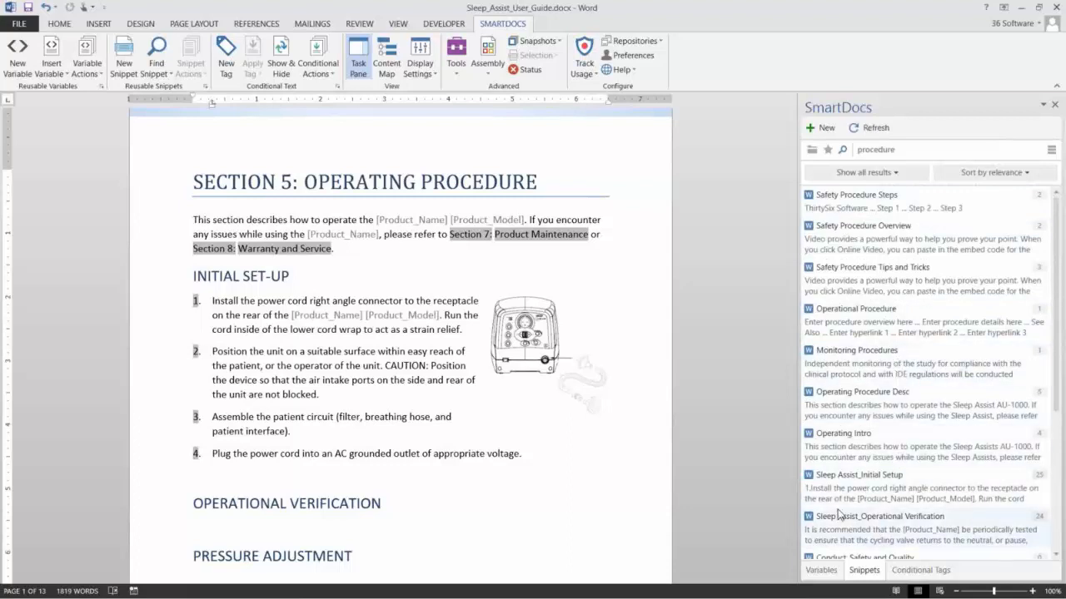
- Preview the content of the Sleep Assist_Operational Verification snippet
scroll(838, 515, "down", 2)
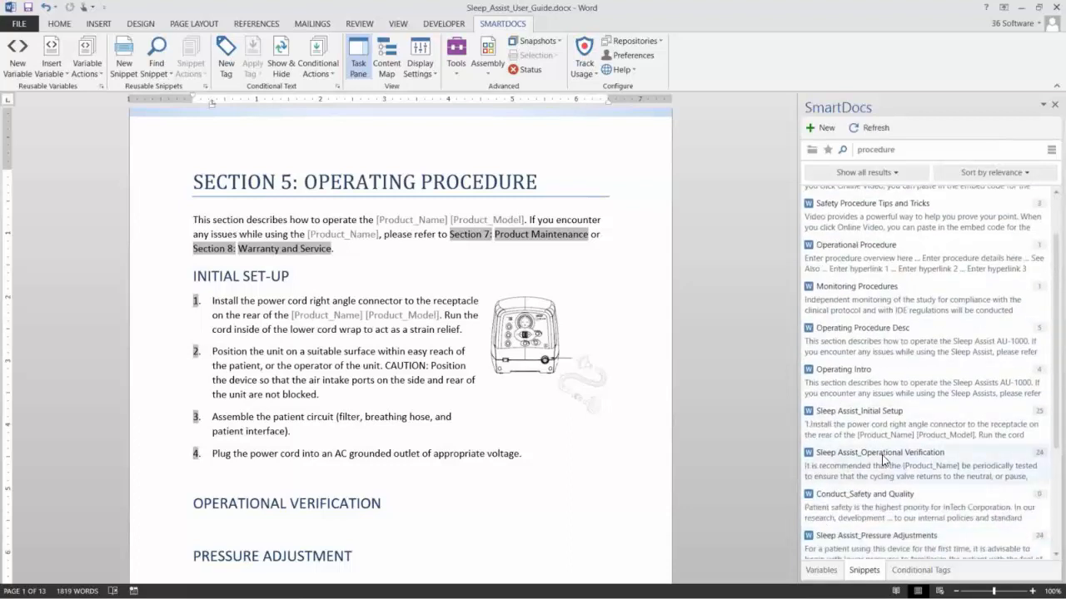
left_click(820, 460)
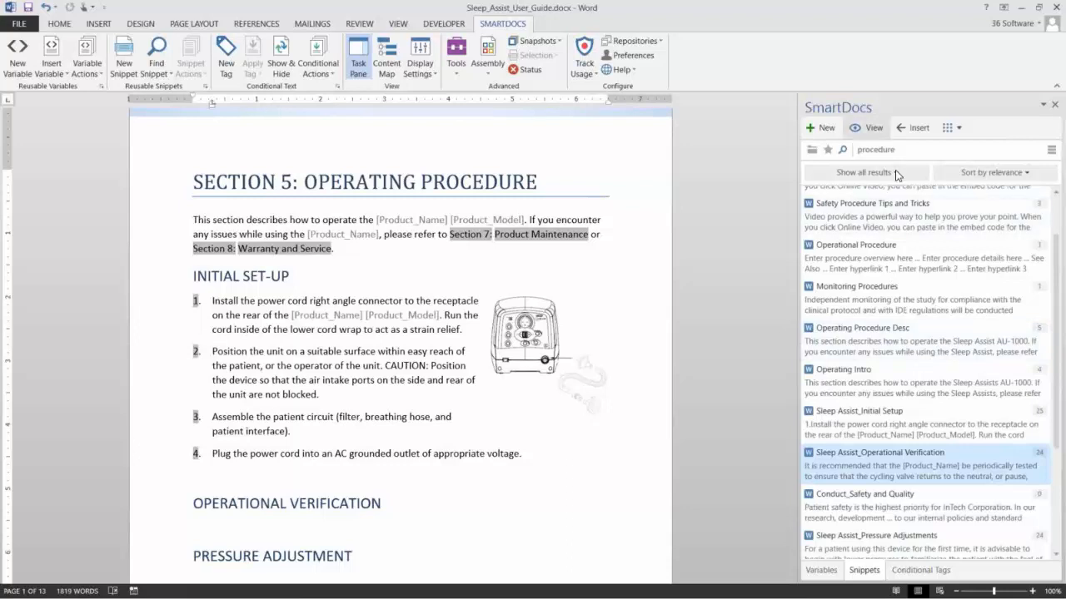
left_click(870, 127)
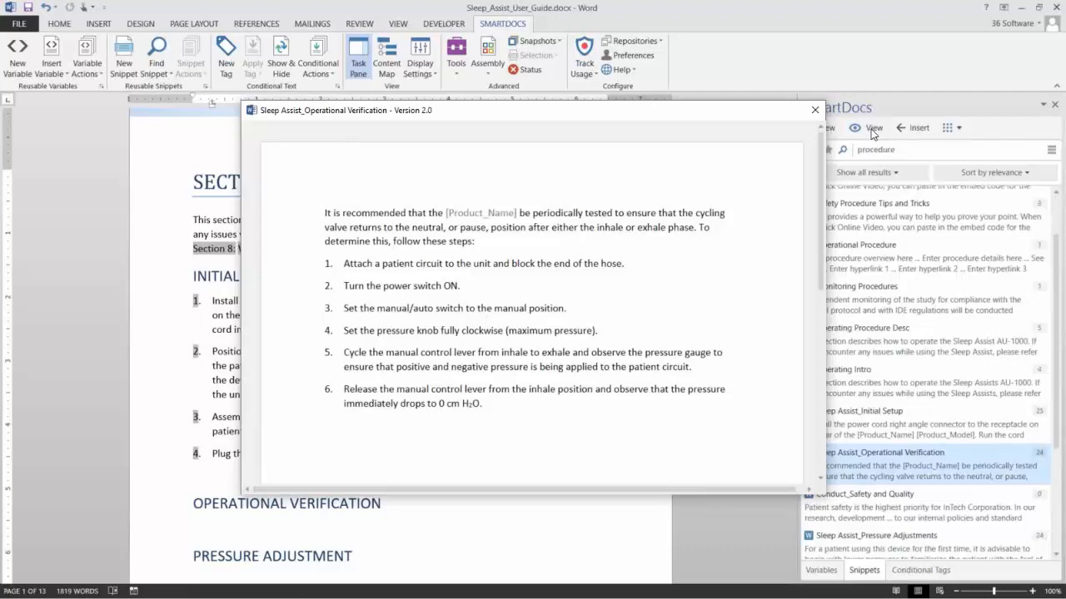
left_click(815, 109)
- Insert the Sleep Assist_Operational Verification snippet on the empty line under the Operational Verification heading
left_click(187, 529)
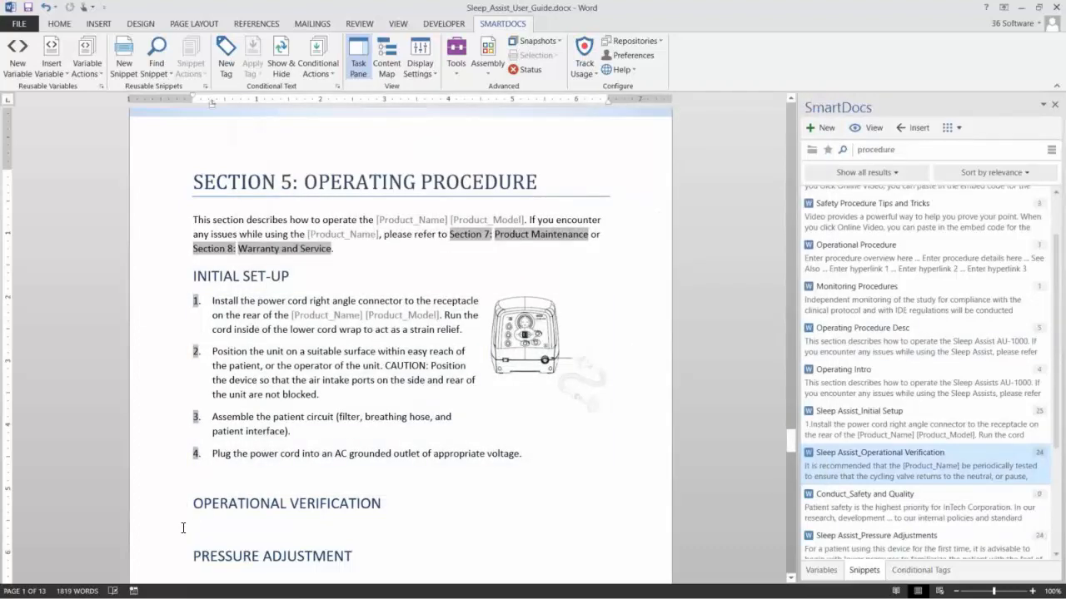
left_click(917, 130)
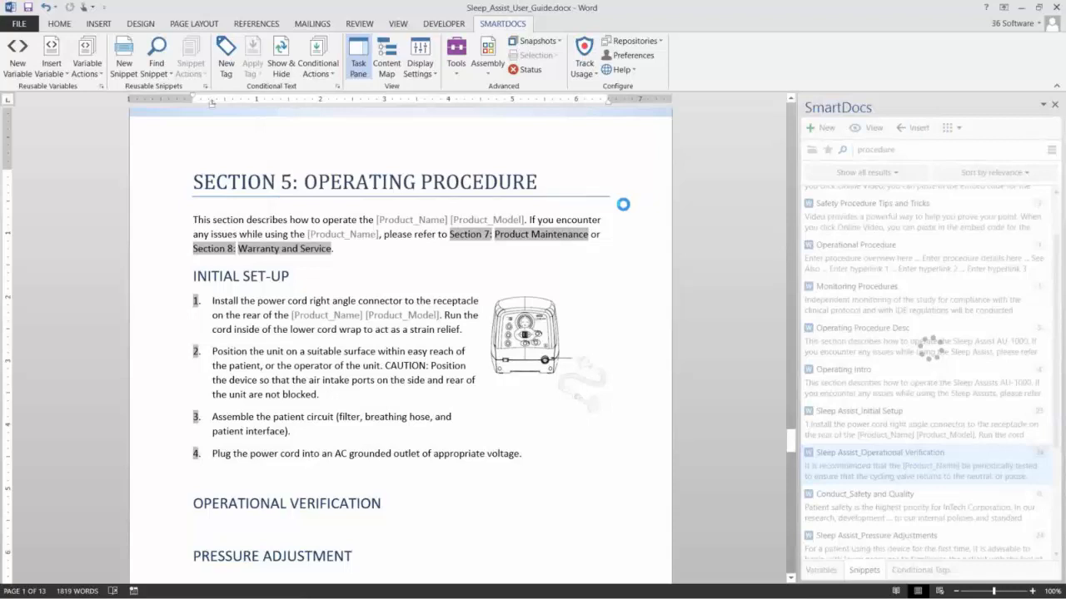
scroll(394, 354, "down", 2)
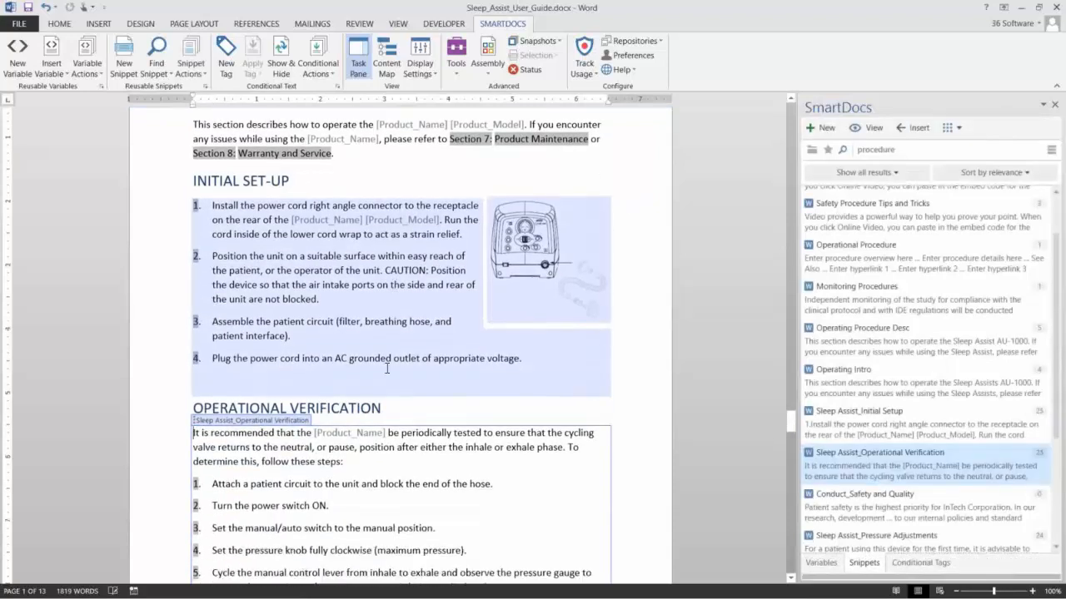
left_click(360, 433)
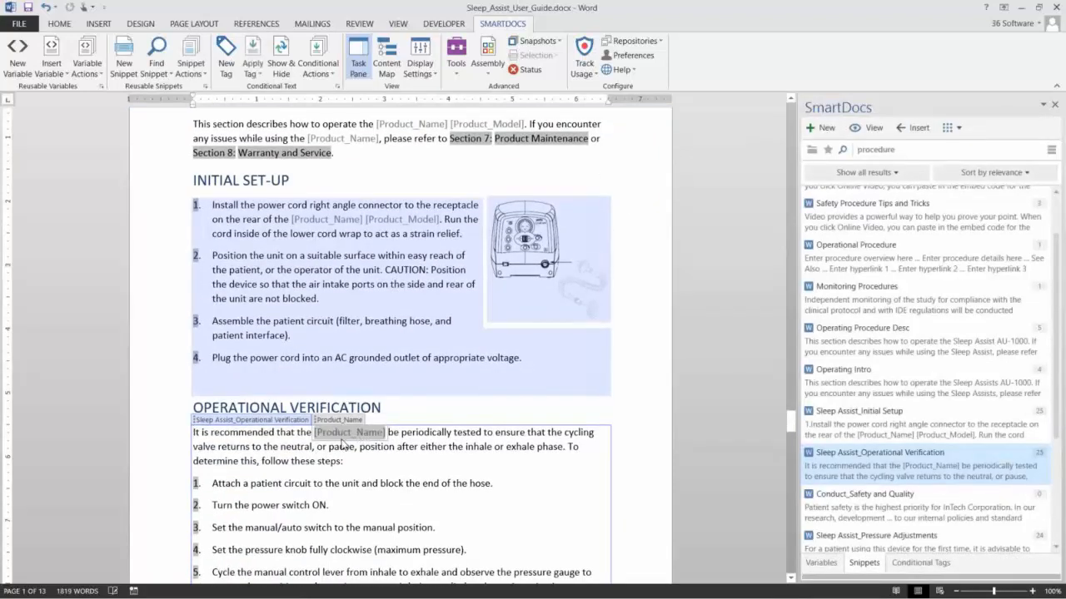
left_click(296, 467)
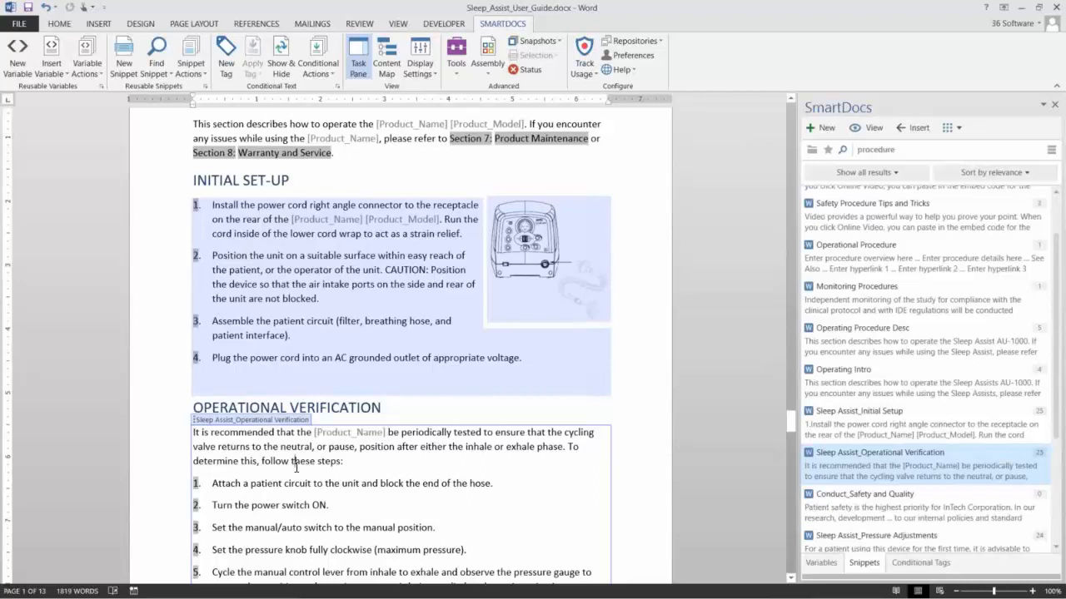
- Set the Product_Name variable in the Operational Verification introduction to "Sleep Assist"
left_click(358, 432)
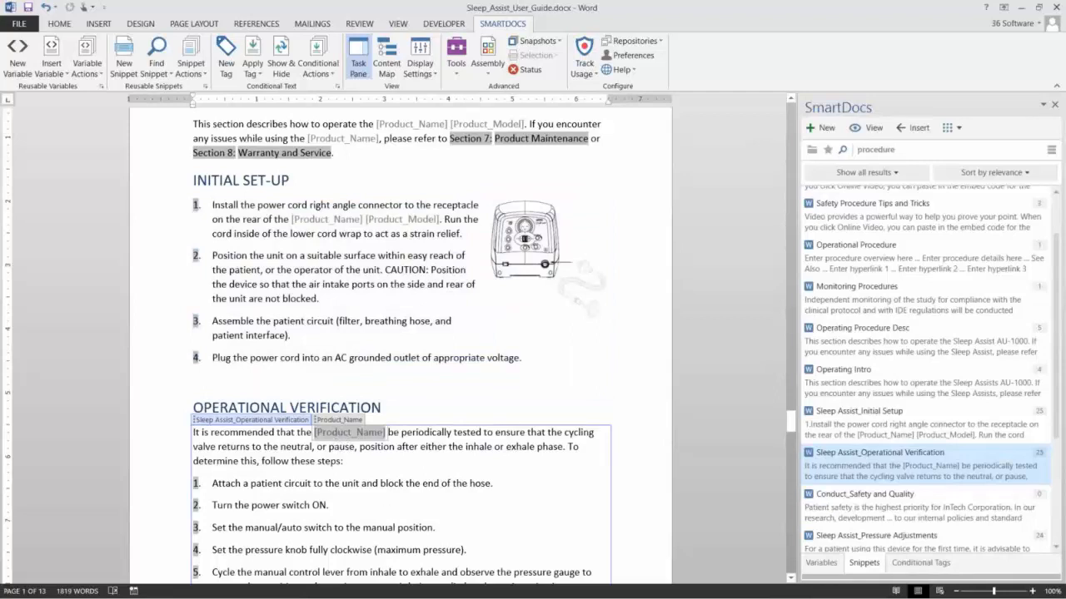
key("Delete")
type("sleep")
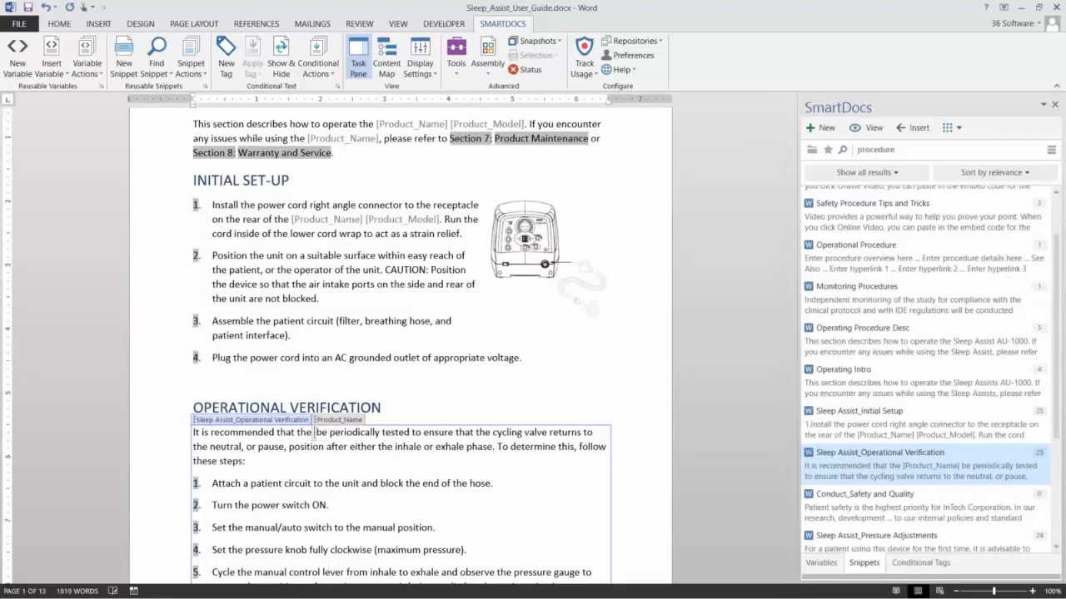
type(" Asso")
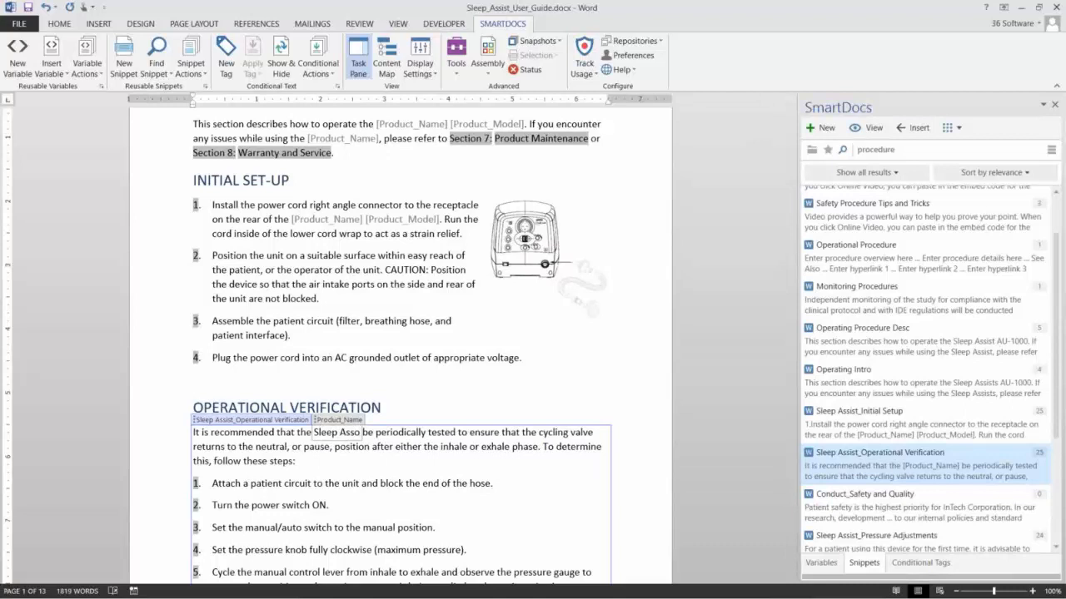
key("BackSpace")
type("ist")
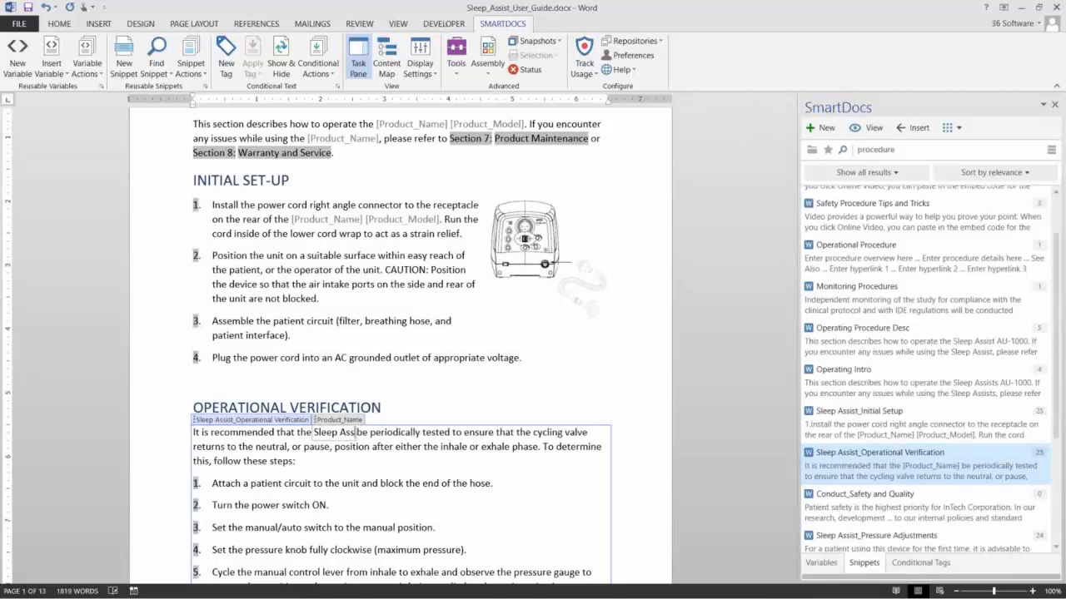
left_click(421, 485)
- Check the Product_Name variable in the Initial Set-up steps, the Section 5 introduction and the preceding page's footer
left_click(317, 219)
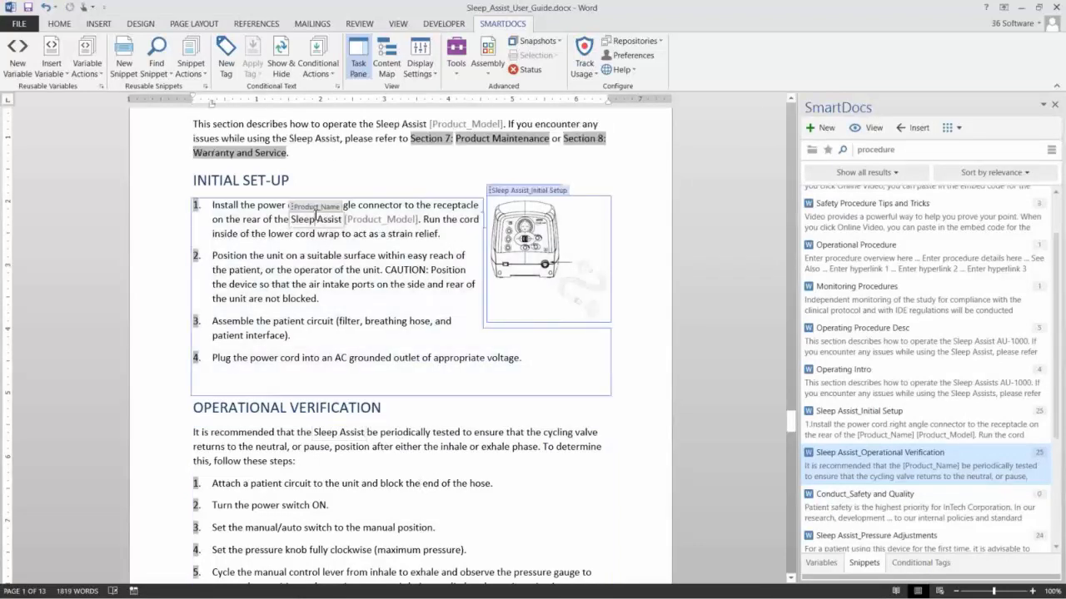
scroll(340, 416, "up", 2)
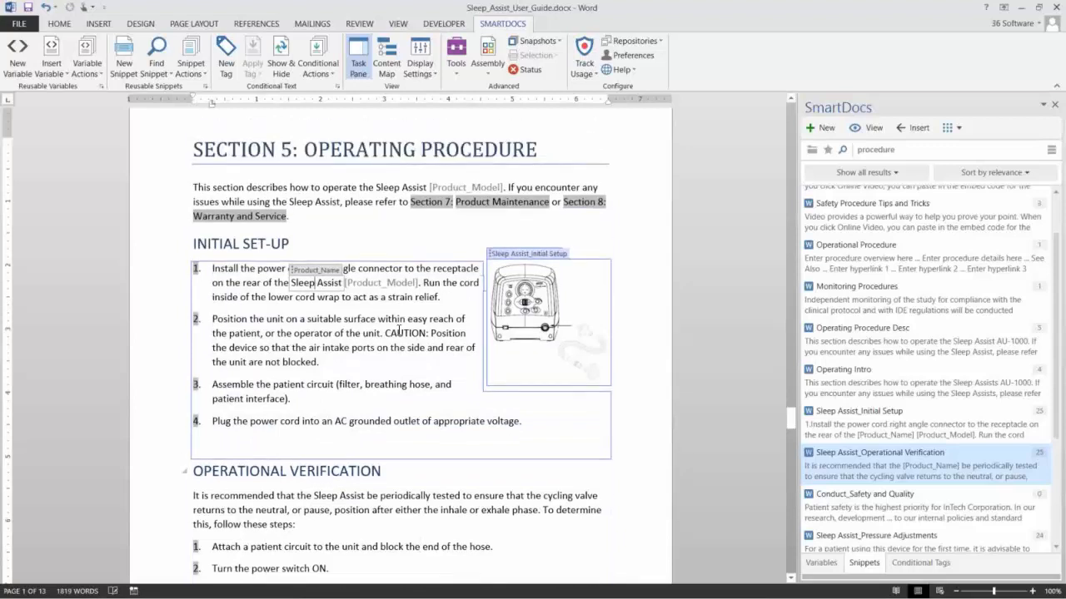
left_click(397, 191)
scroll(398, 193, "up", 1)
scroll(398, 193, "up", 2)
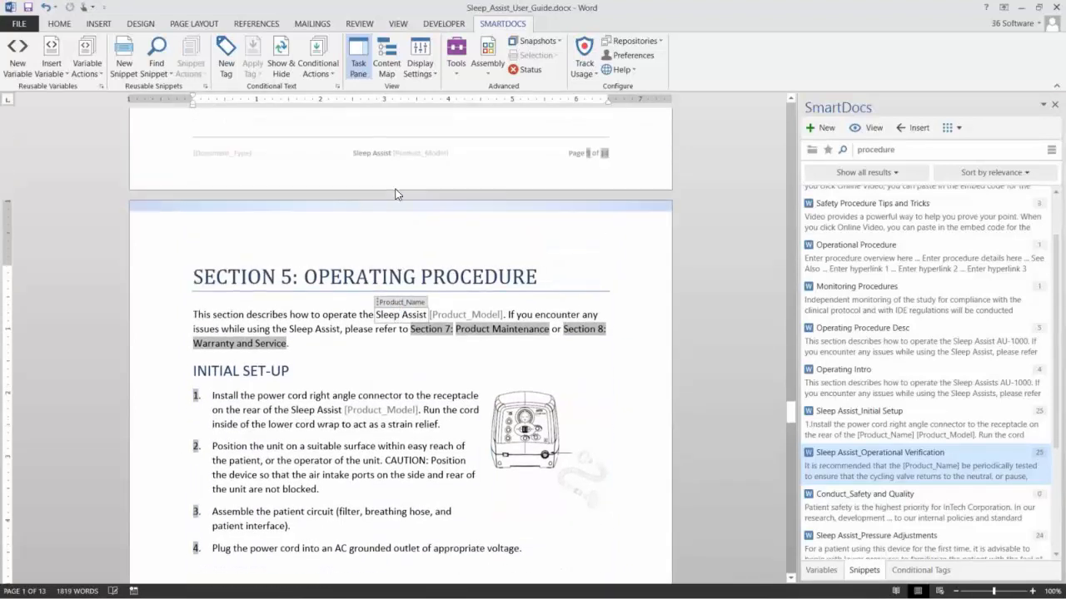
- Set the Product_Model variable to MA-2000 and Document_Type to User Guide, save them, and view the document's variable list
left_click(468, 351)
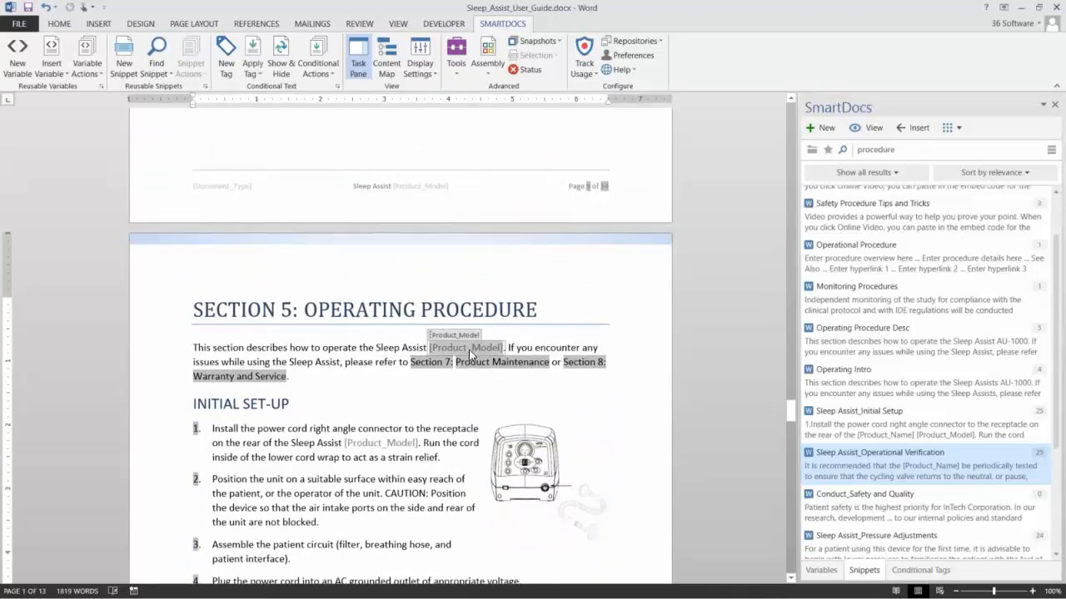
left_click(102, 74)
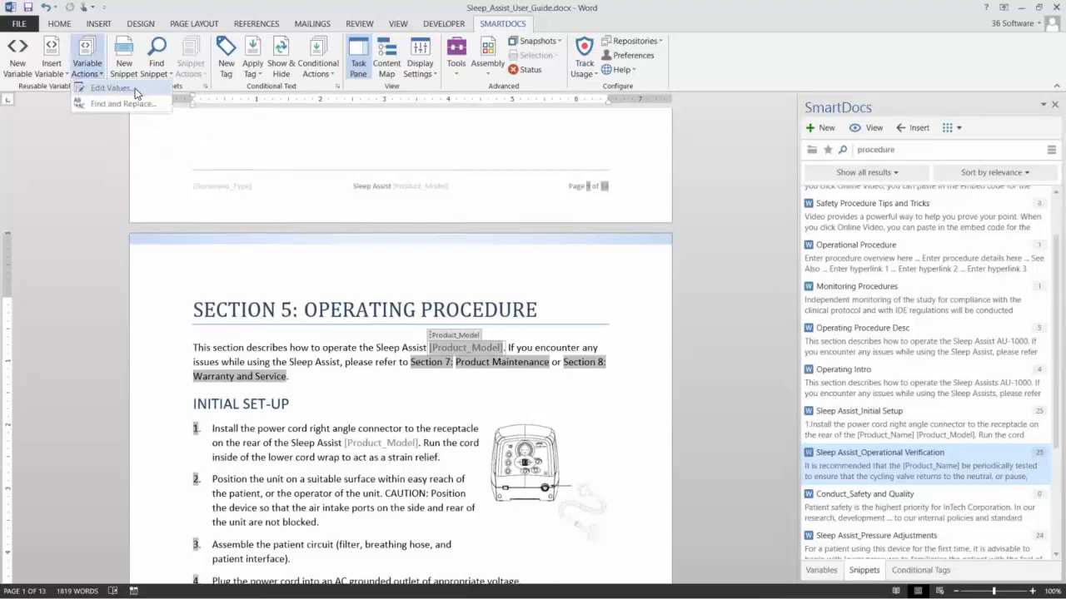
left_click(111, 88)
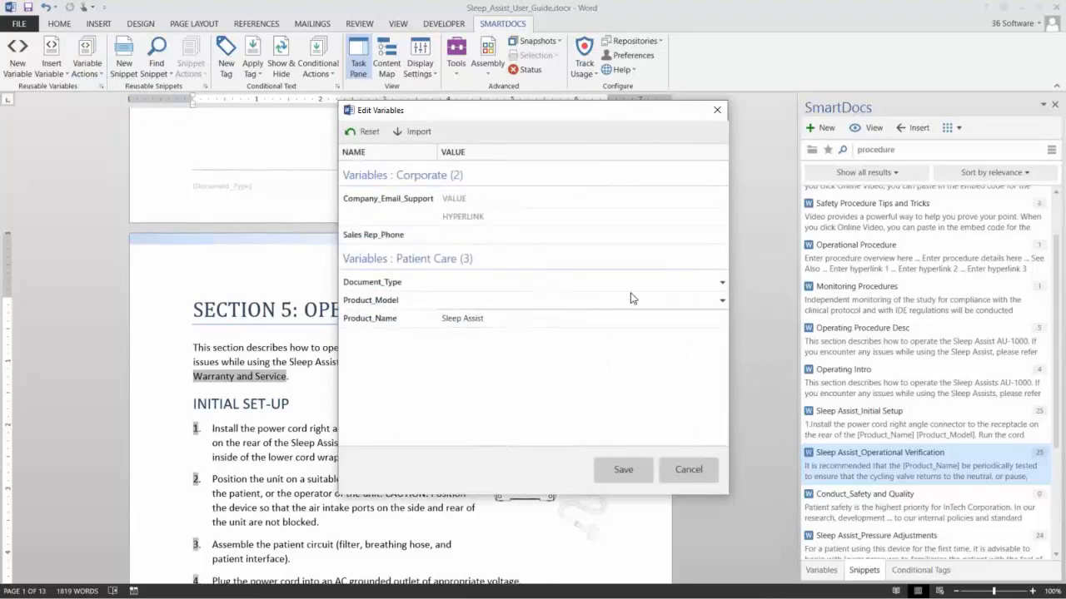
left_click(722, 302)
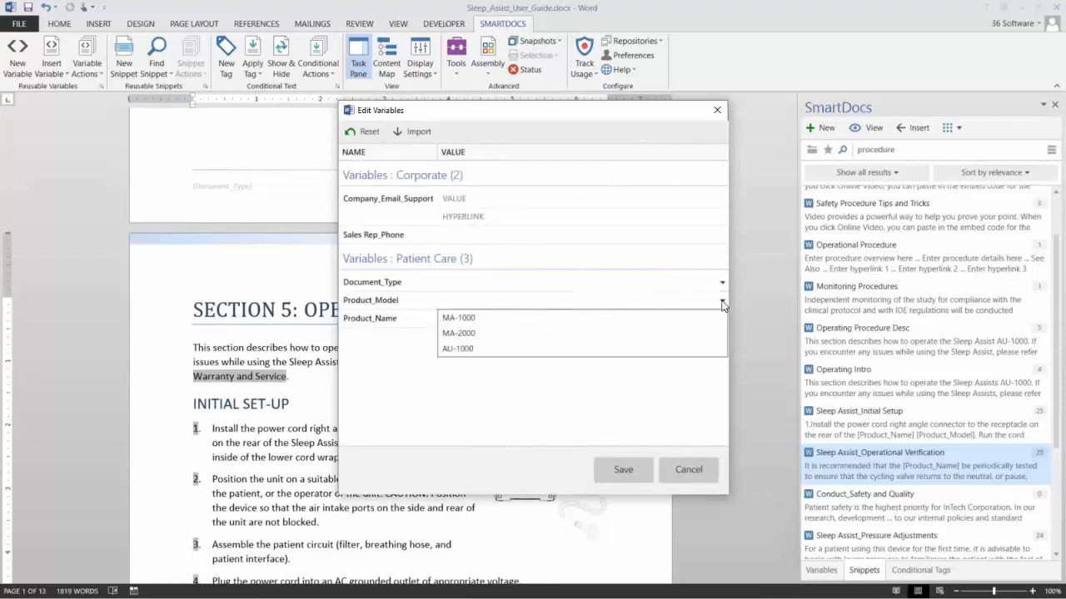
left_click(499, 334)
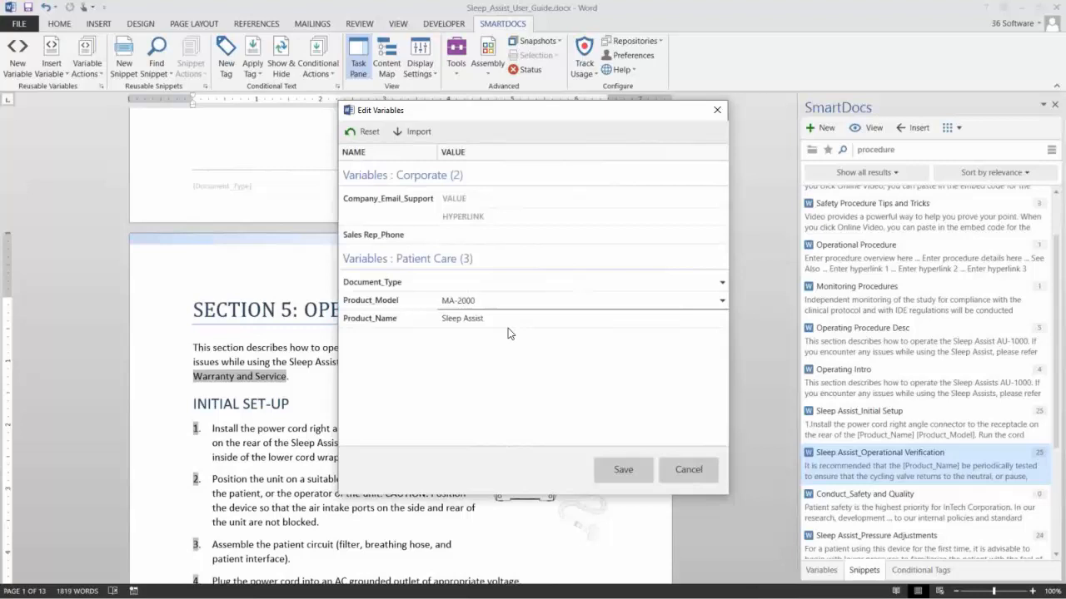
left_click(721, 281)
left_click(466, 301)
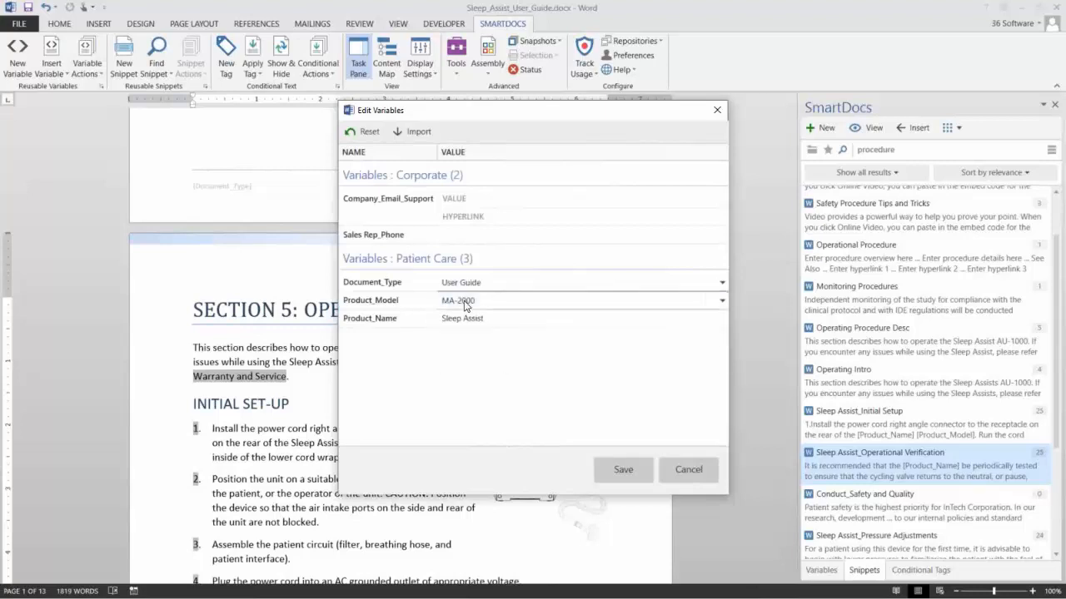
left_click(614, 463)
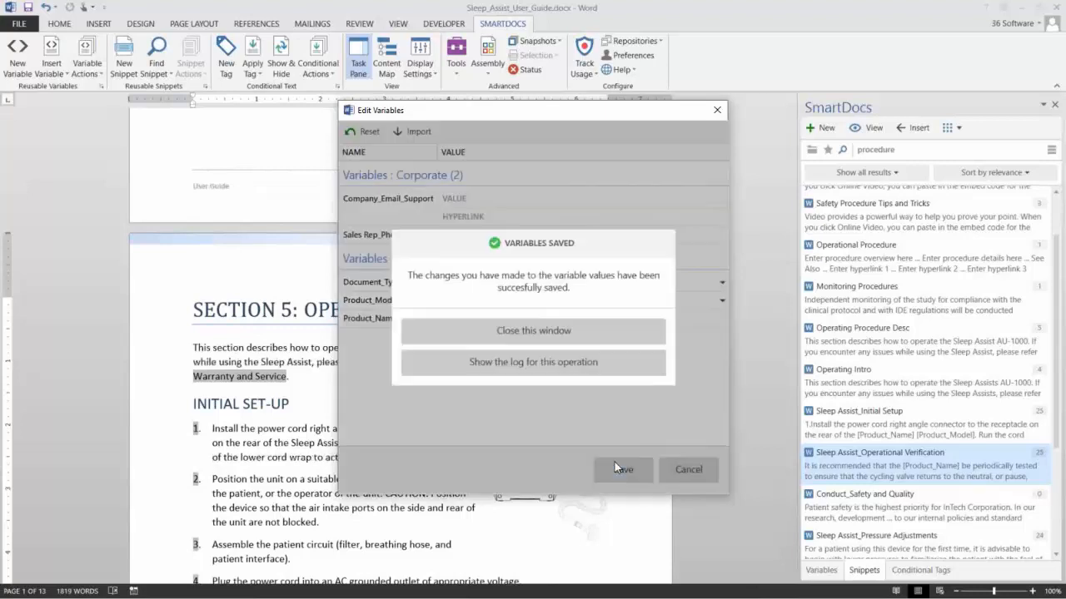
left_click(573, 330)
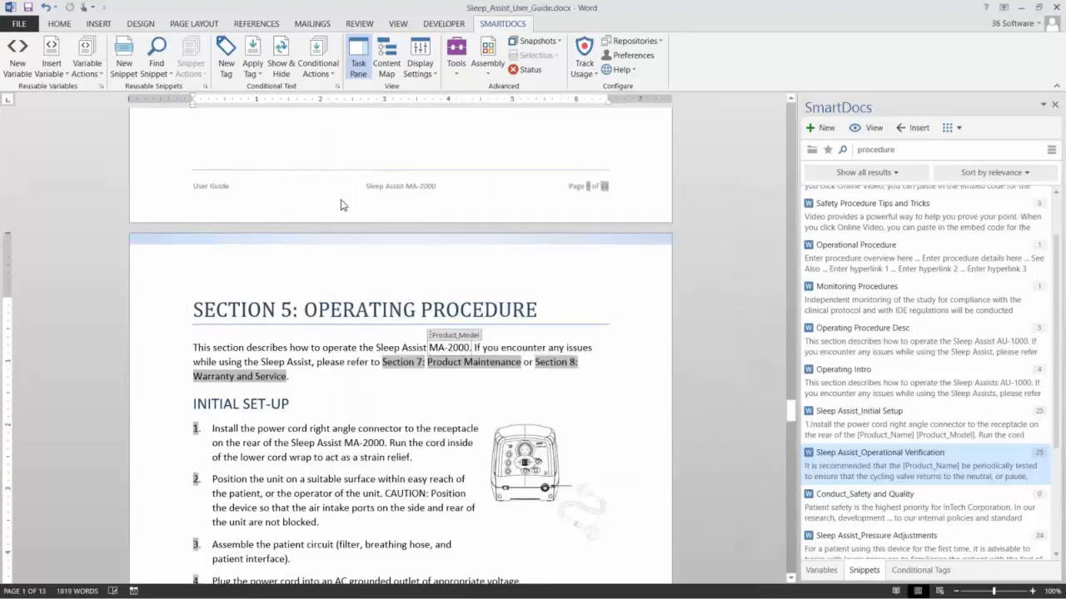
left_click(821, 572)
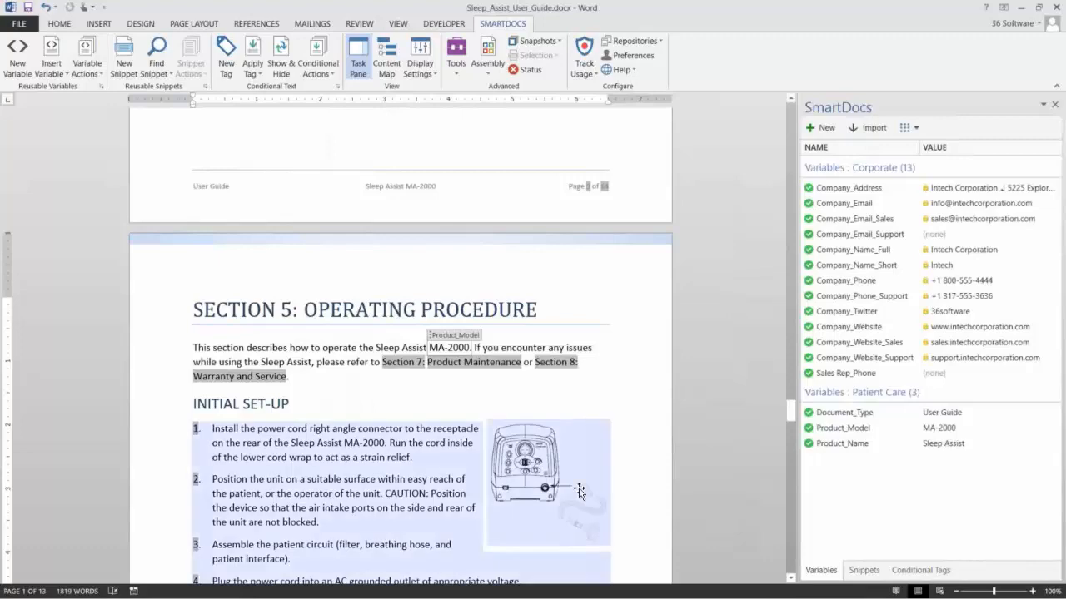
- Place the cursor on the empty line under the Pressure Adjustment heading and view the favorite snippets
scroll(579, 492, "down", 10)
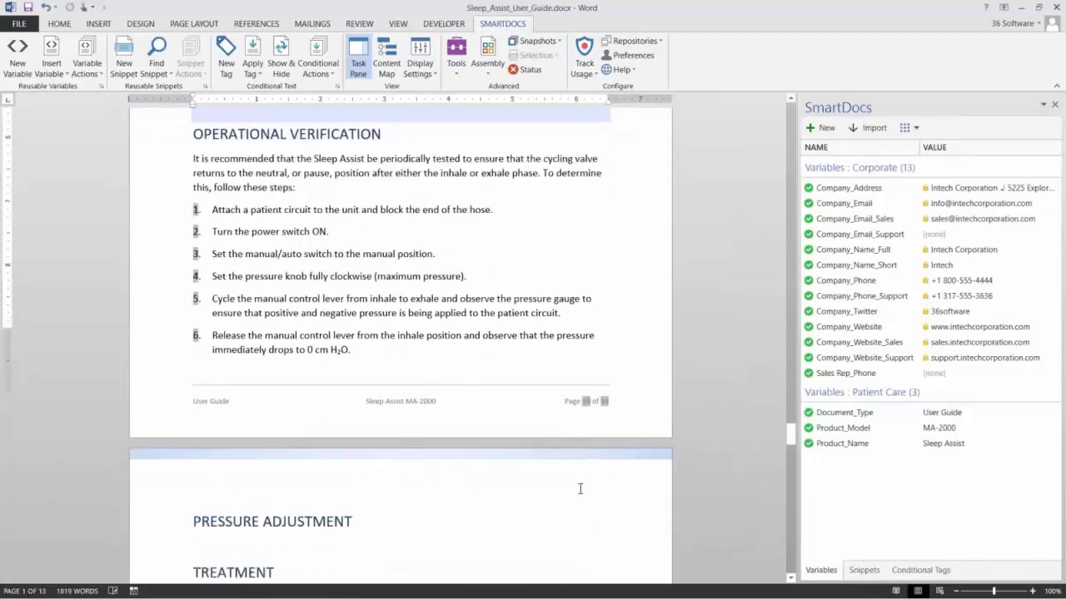
scroll(579, 489, "down", 3)
left_click(248, 405)
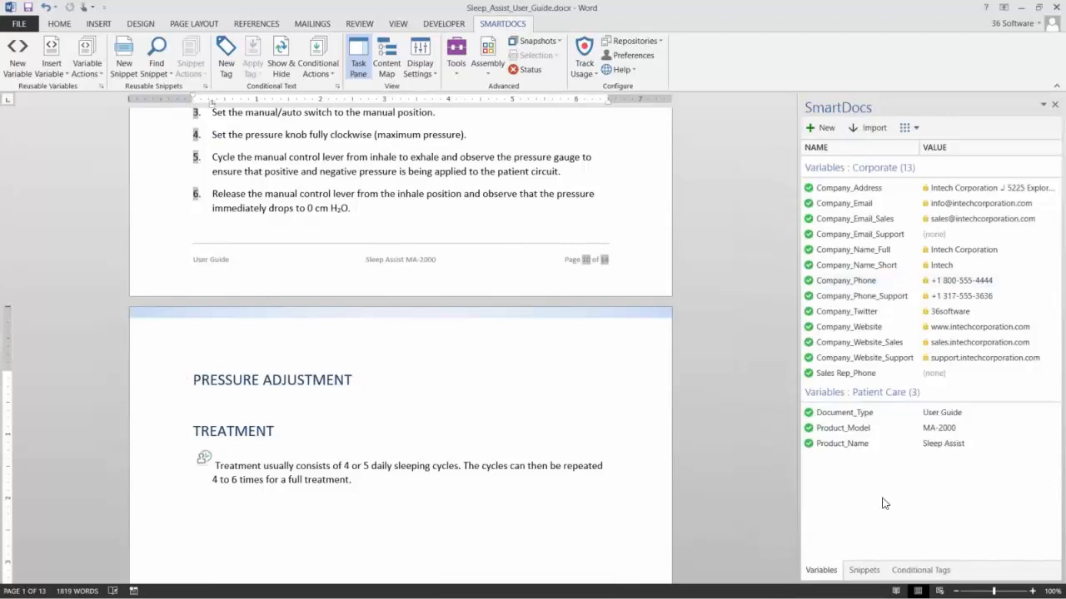
left_click(865, 570)
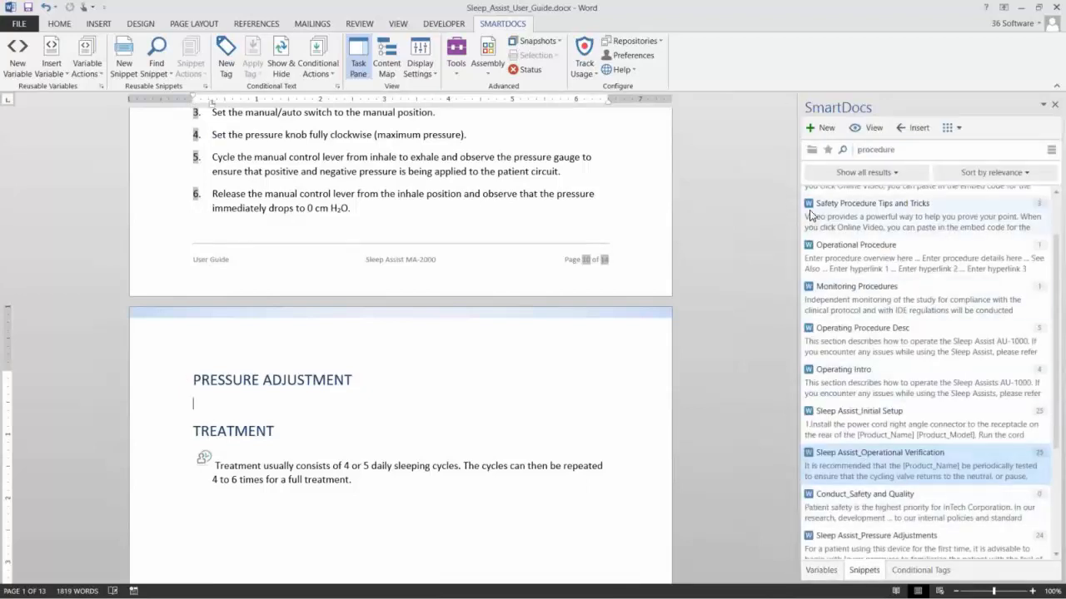
left_click(828, 150)
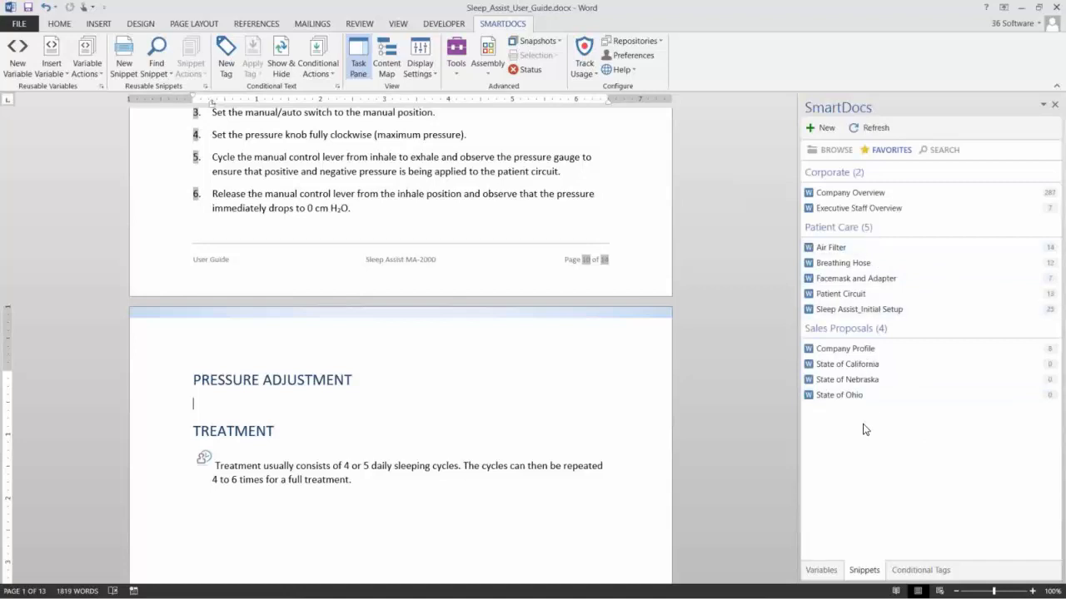
- Insert the Sleep Assist_Pressure Adjustments snippet from the Patient Care Procedure folder under the Pressure Adjustment heading
left_click(830, 153)
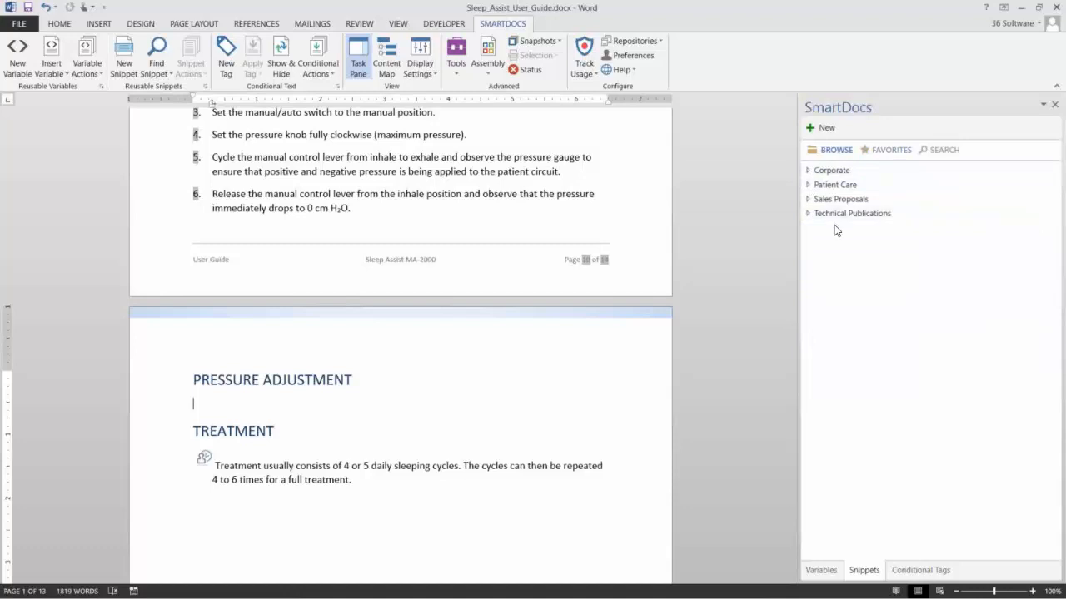
left_click(808, 185)
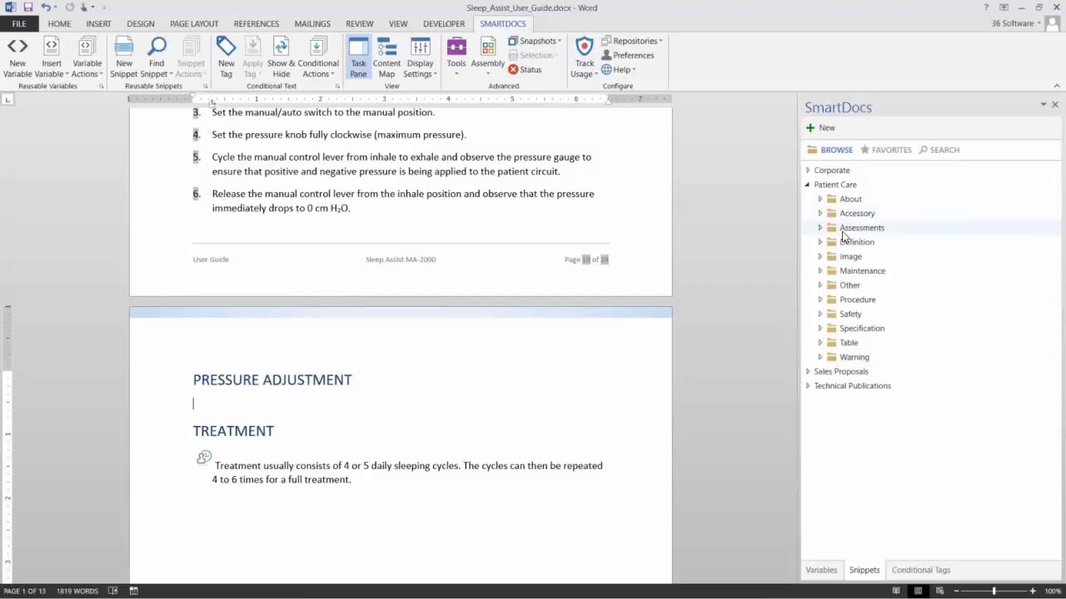
left_click(820, 301)
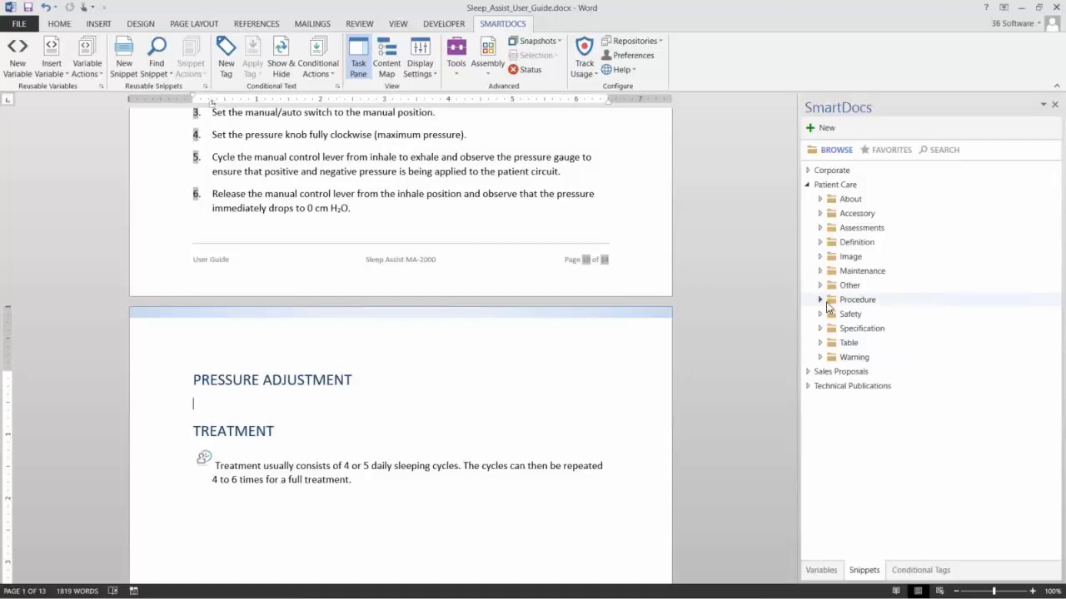
left_click(843, 303)
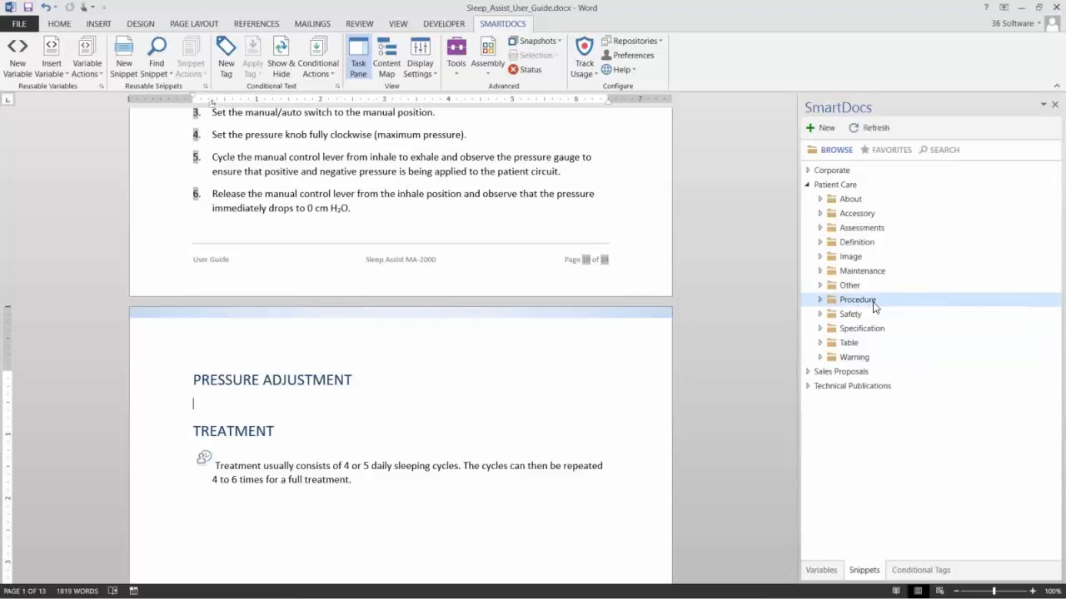
left_click(820, 300)
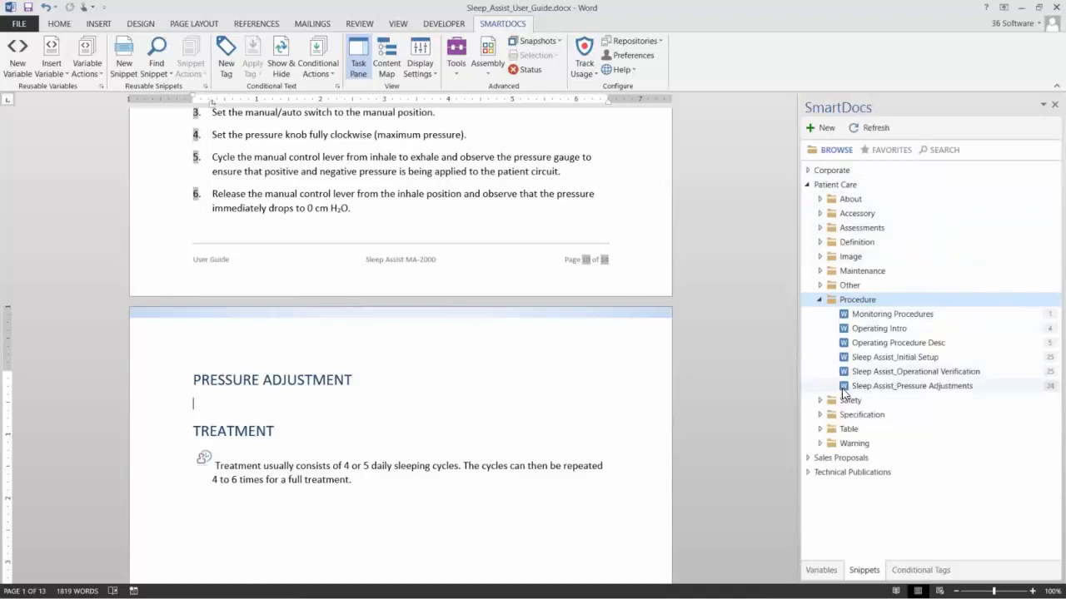
left_click_drag(844, 393, 203, 407)
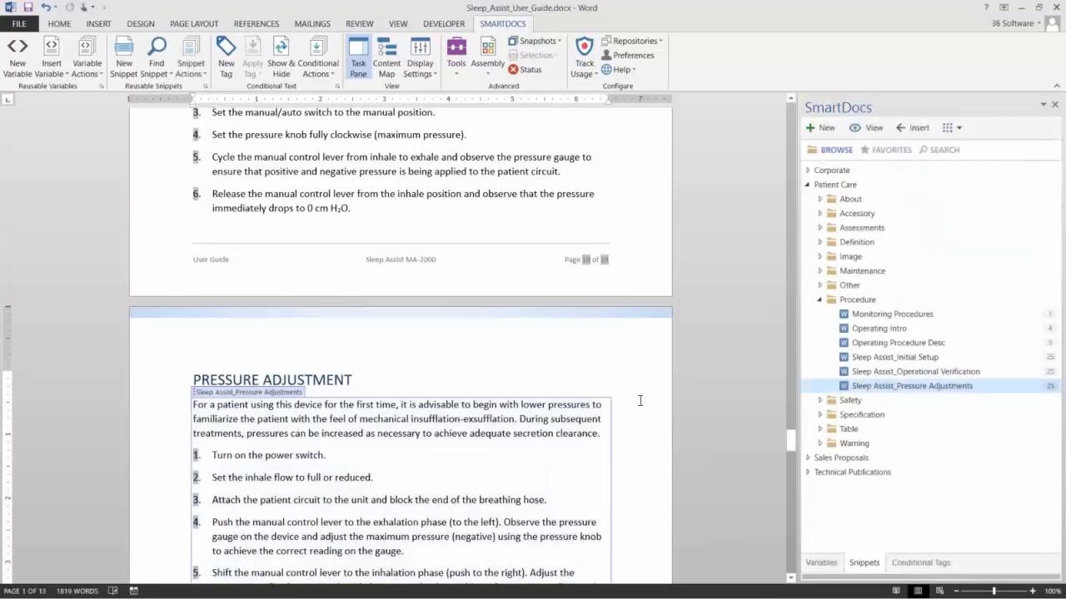
scroll(431, 446, "down", 2)
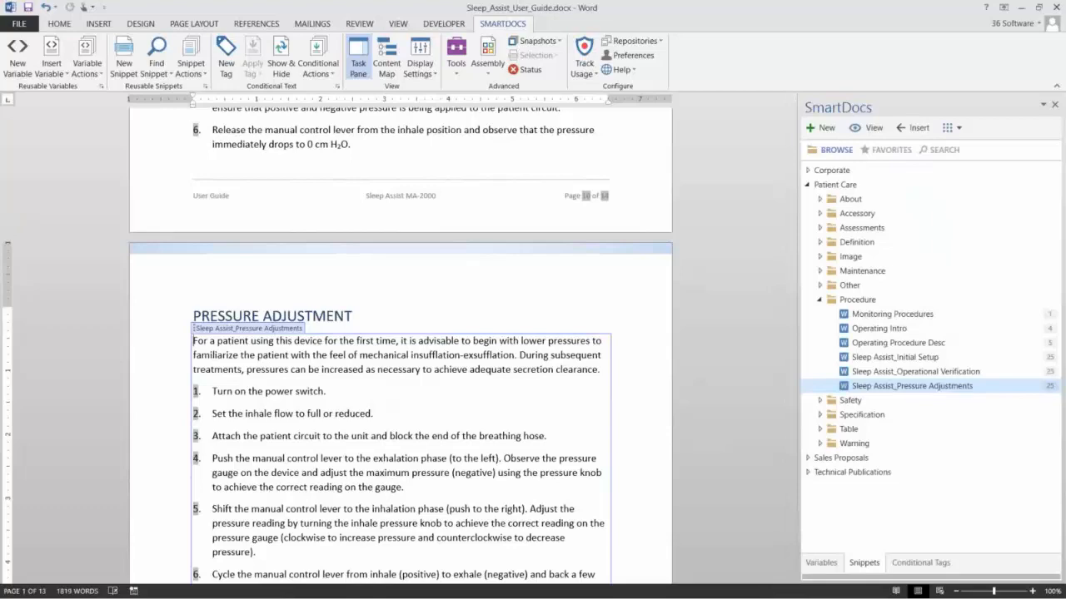
- In Sleep_Assist_User_Guide_Linked.docx, insert Sleep Assist_Initial Setup as a linked snippet under the Initial Set-up heading and select it to view its details
left_click_drag(0, 76, 695, 3)
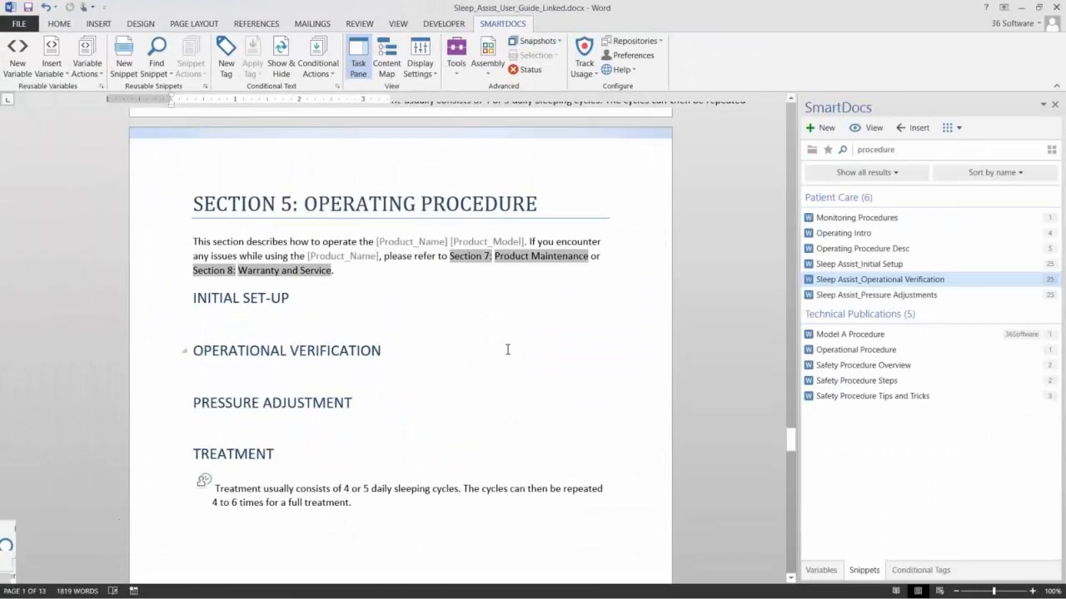
scroll(508, 350, "down", 1)
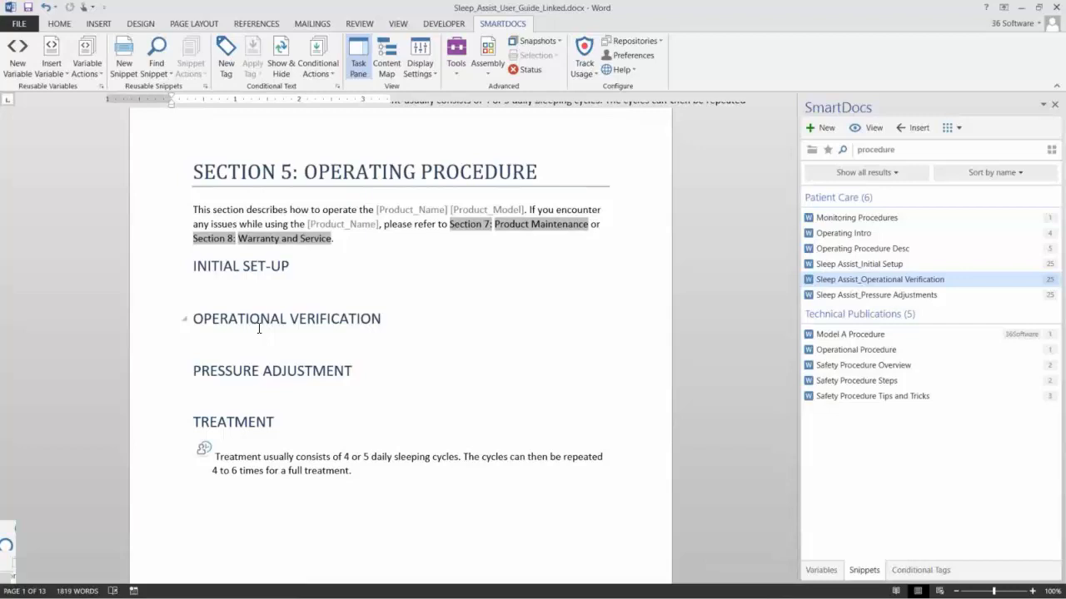
left_click(214, 289)
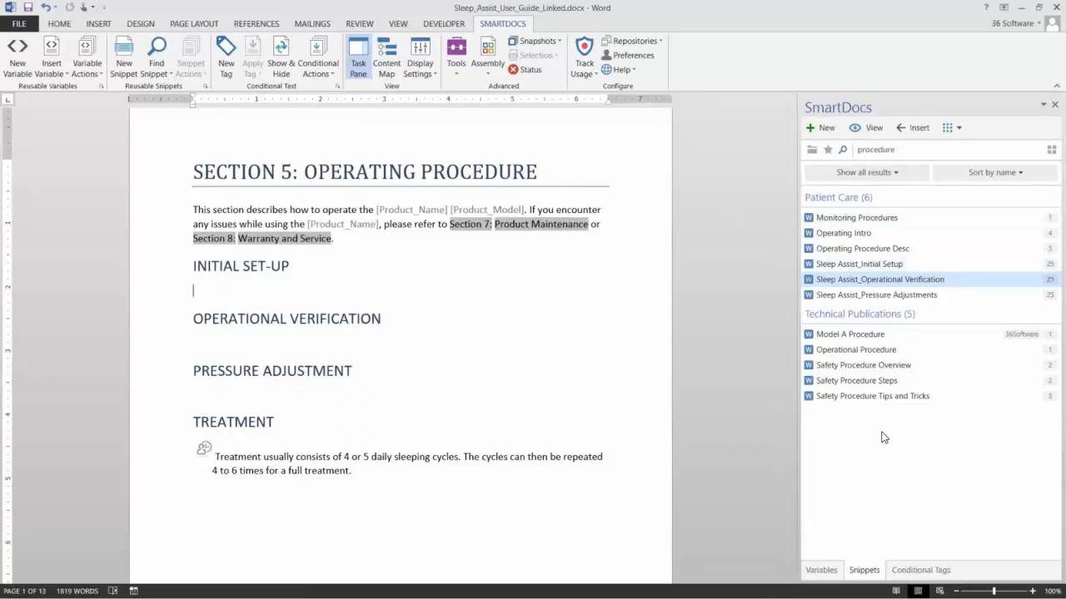
left_click(841, 267)
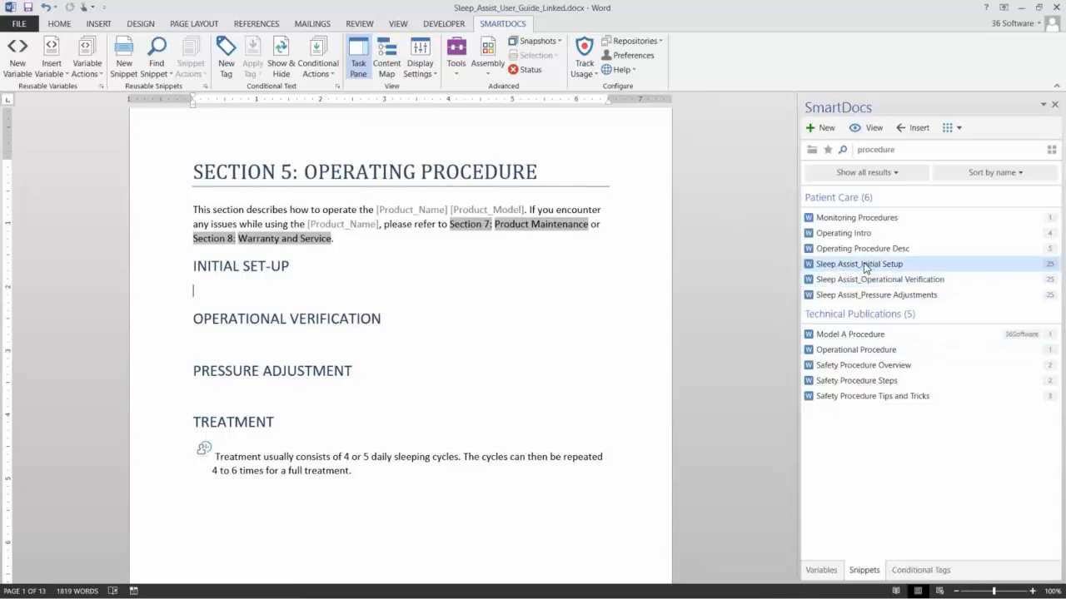
left_click(958, 130)
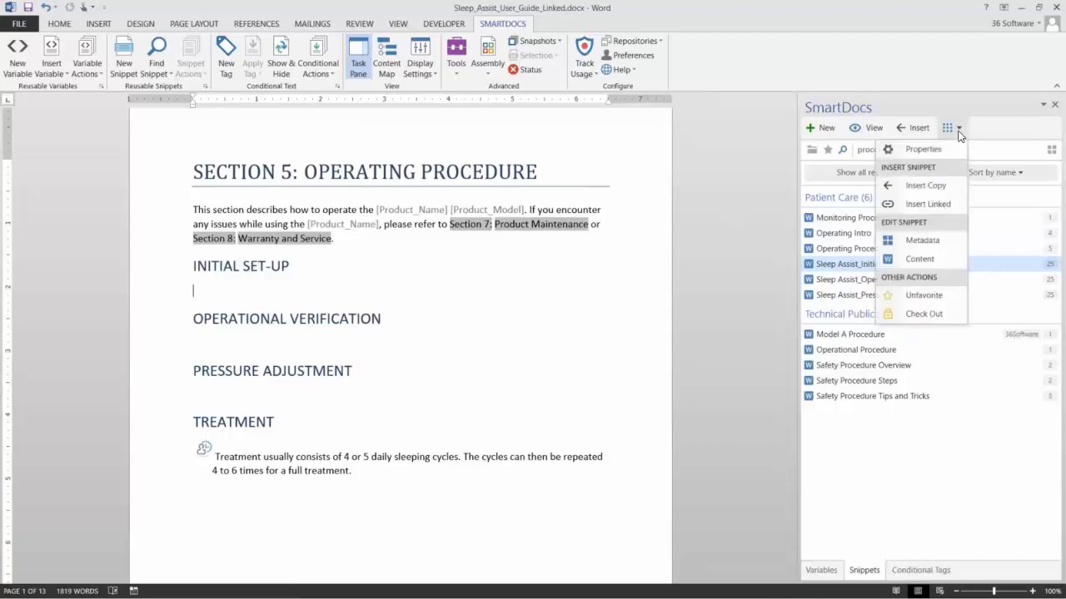
left_click(946, 208)
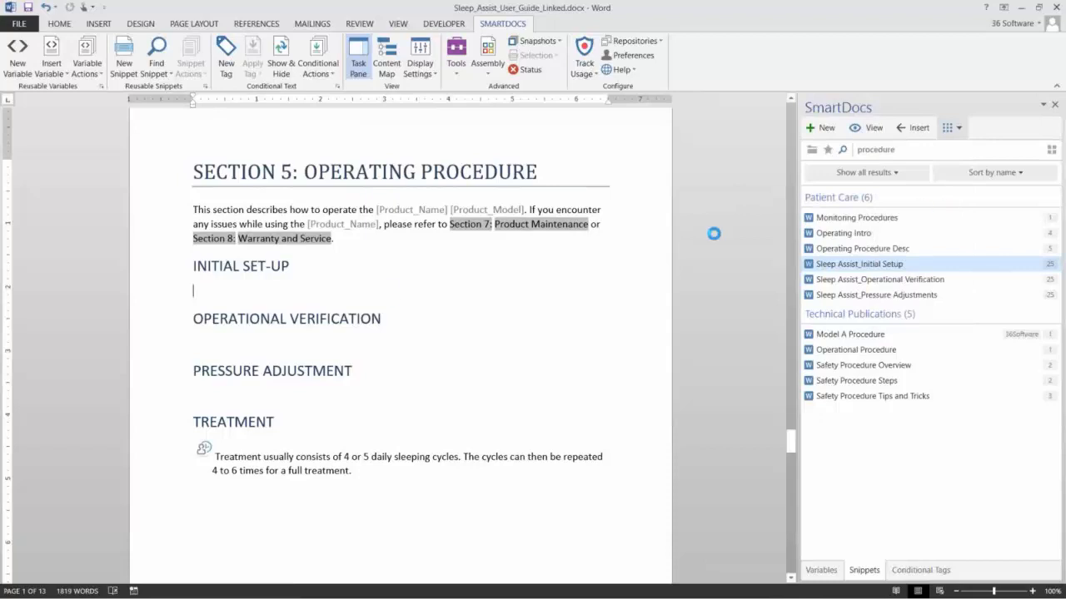
left_click(430, 295)
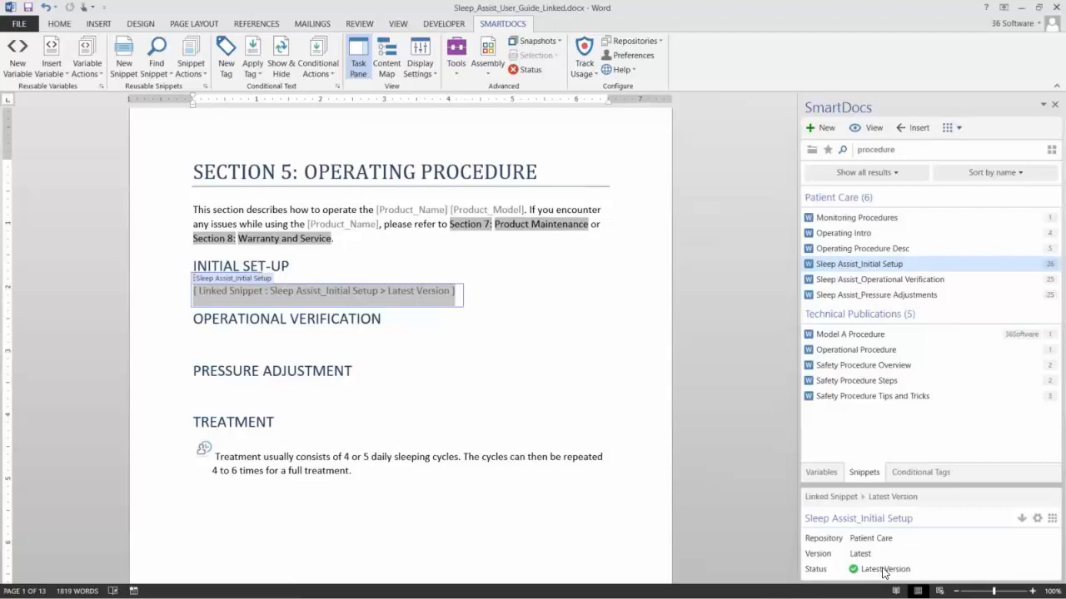
- Insert Sleep Assist_Operational Verification from the Patient Care Procedure folder as a linked snippet under the Operational Verification heading
left_click(225, 343)
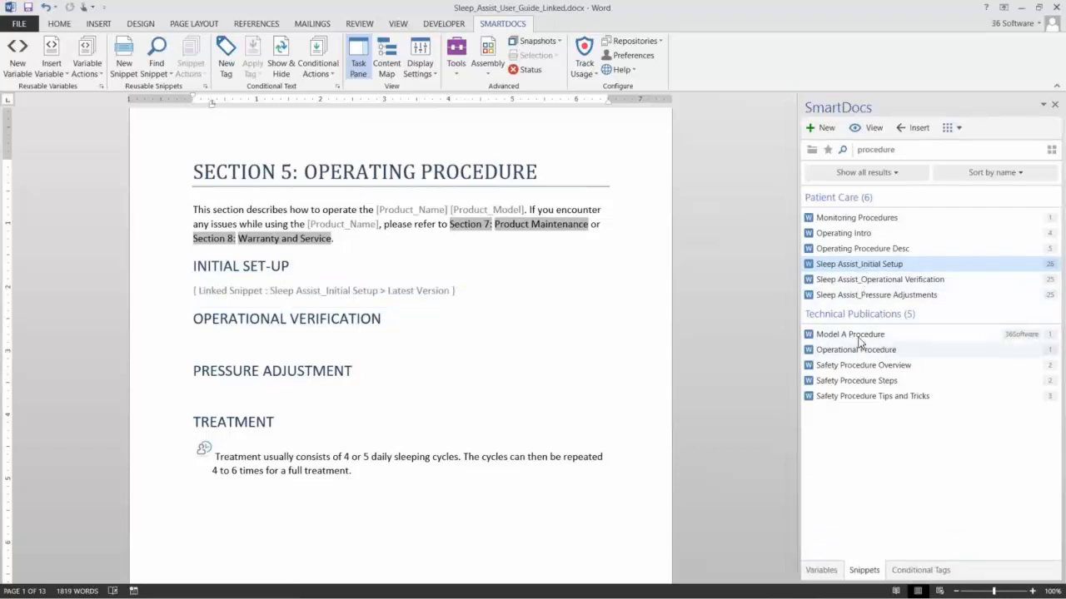
left_click(811, 149)
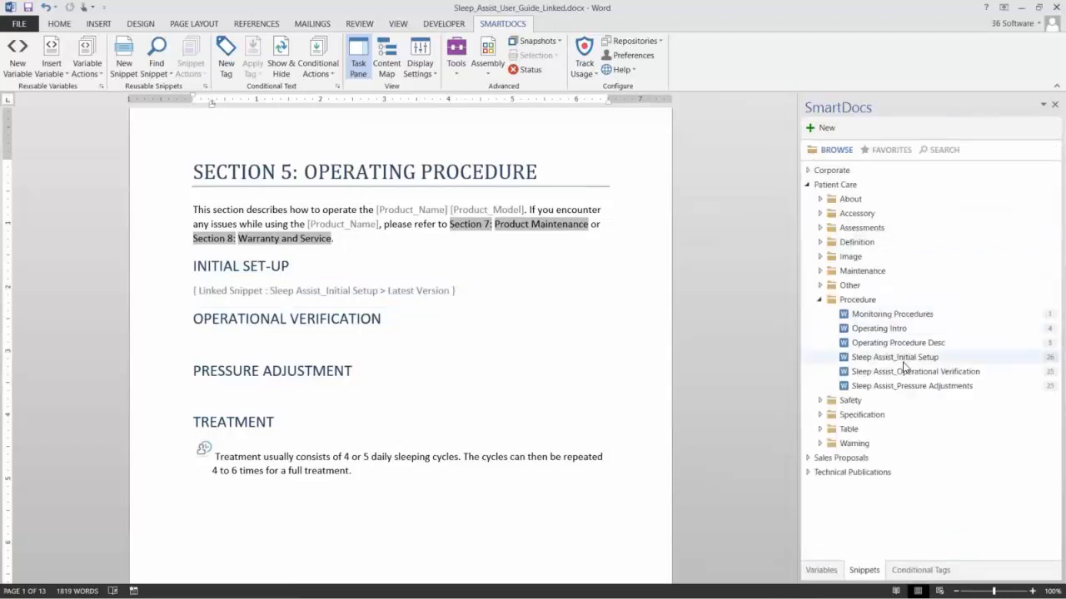
left_click(846, 375)
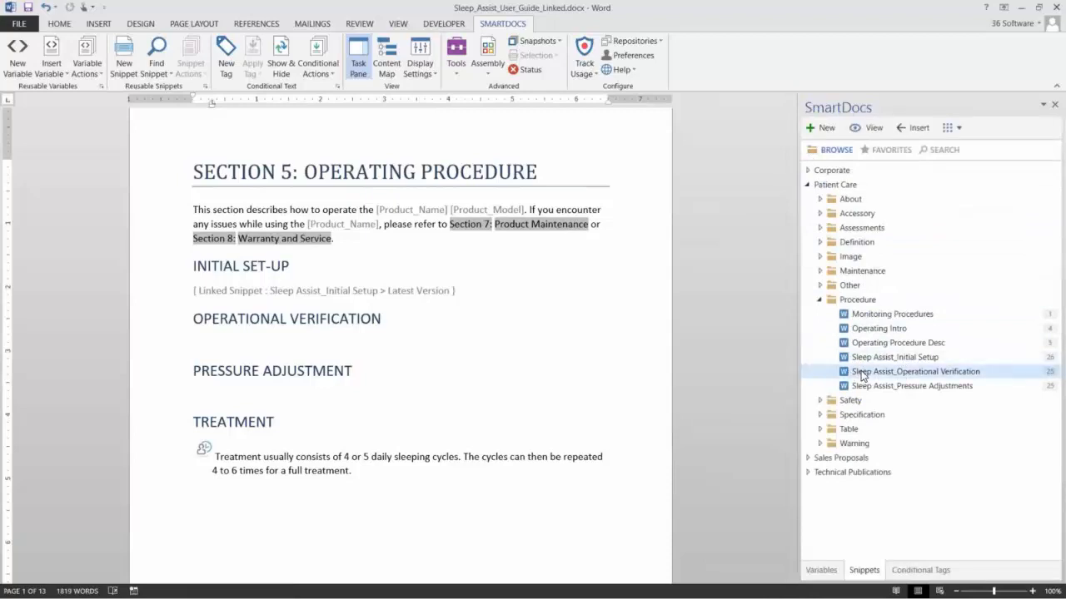
left_click(951, 128)
left_click(250, 345)
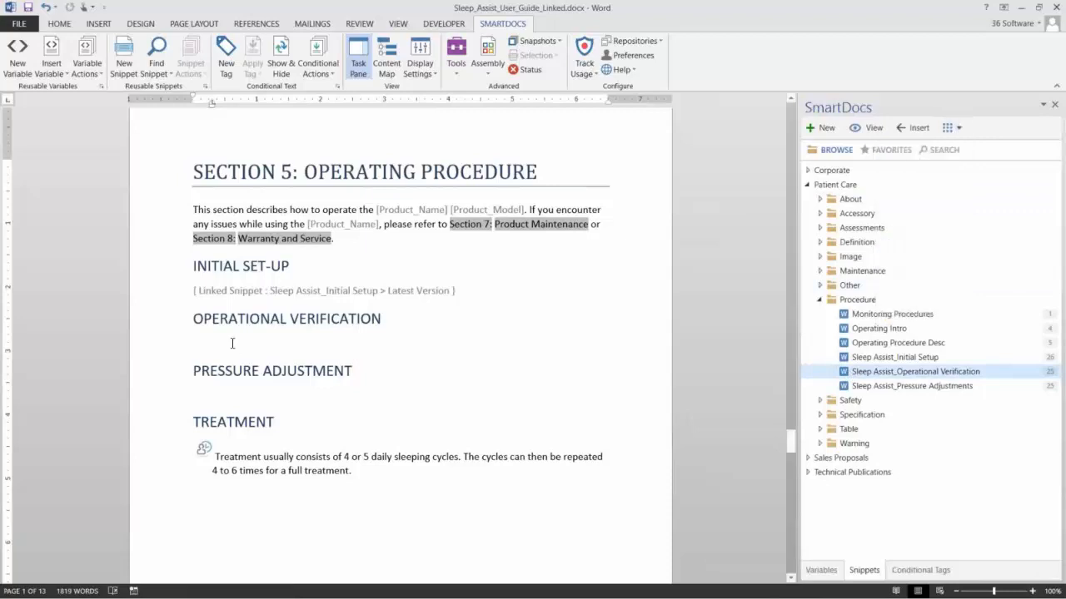
left_click(951, 129)
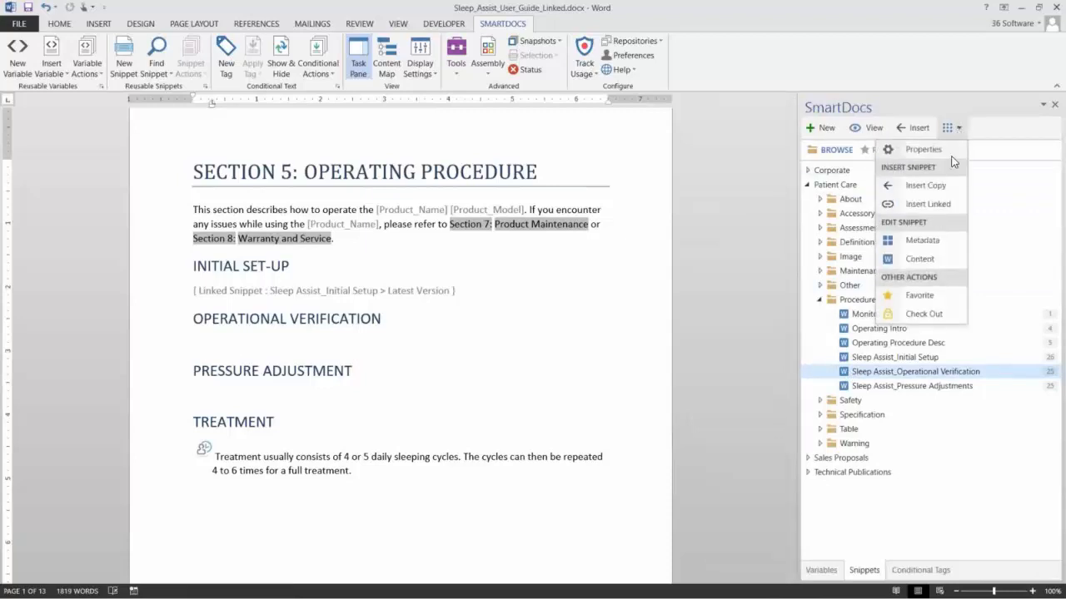
left_click(927, 204)
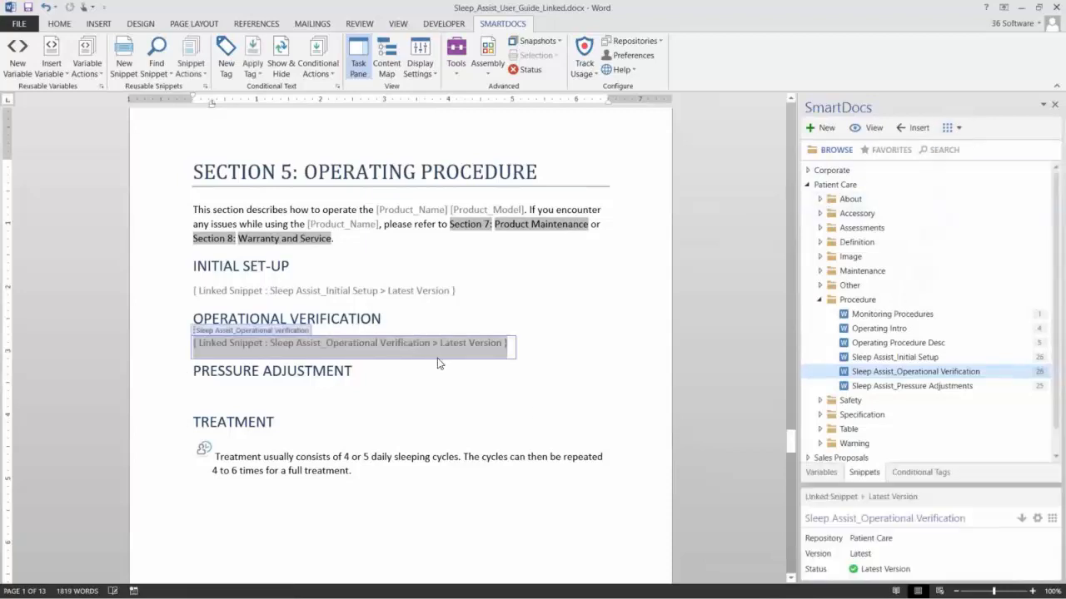
- Insert version 3.0 of Sleep Assist_Pressure Adjustments from its version history as a linked snippet under the Pressure Adjustment heading
left_click(208, 396)
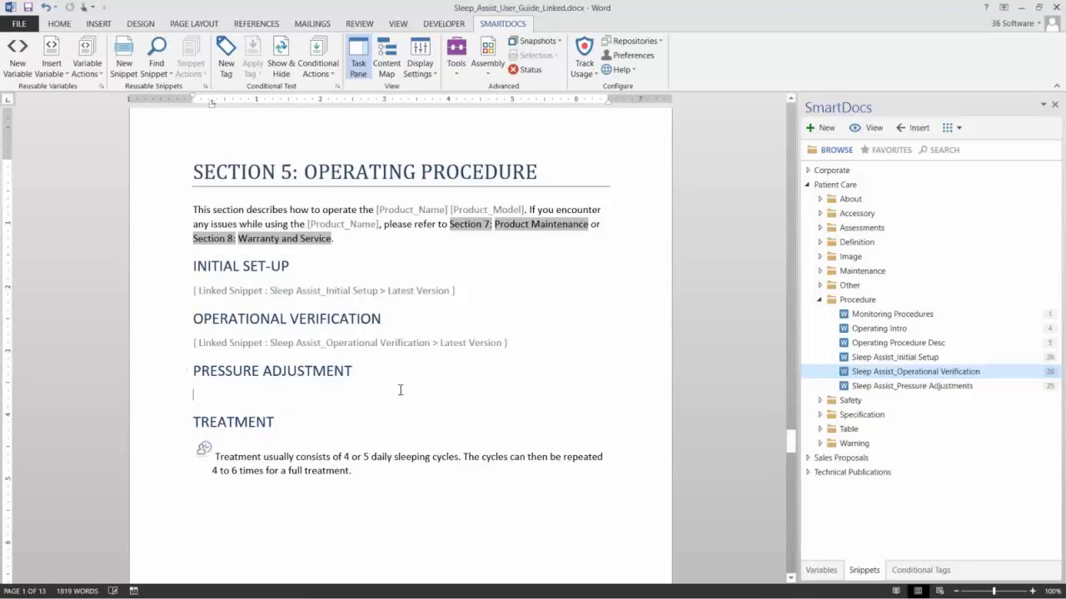
left_click(857, 386)
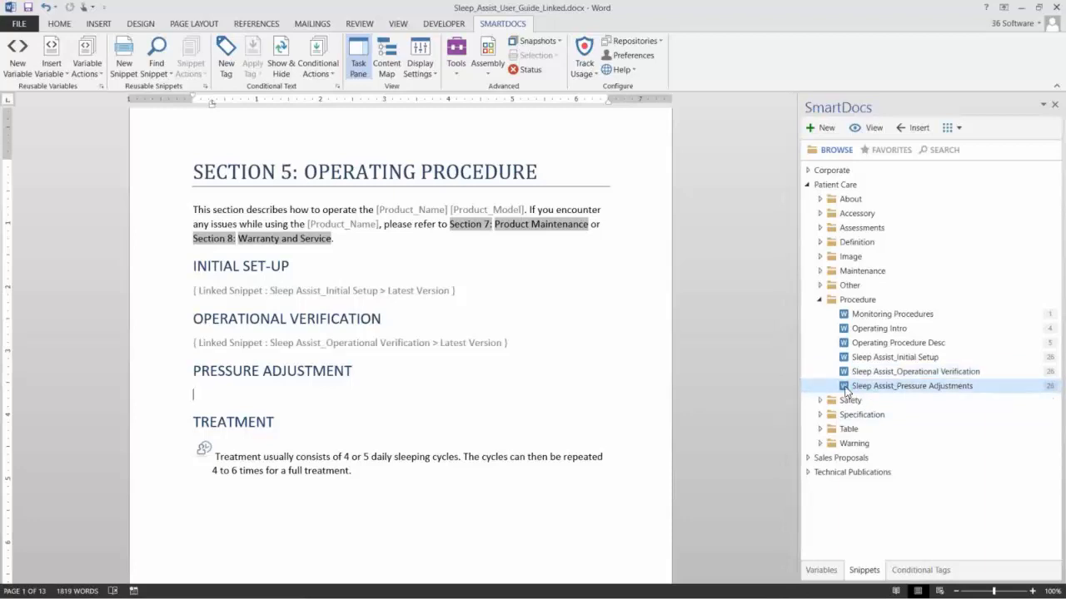
left_click(959, 130)
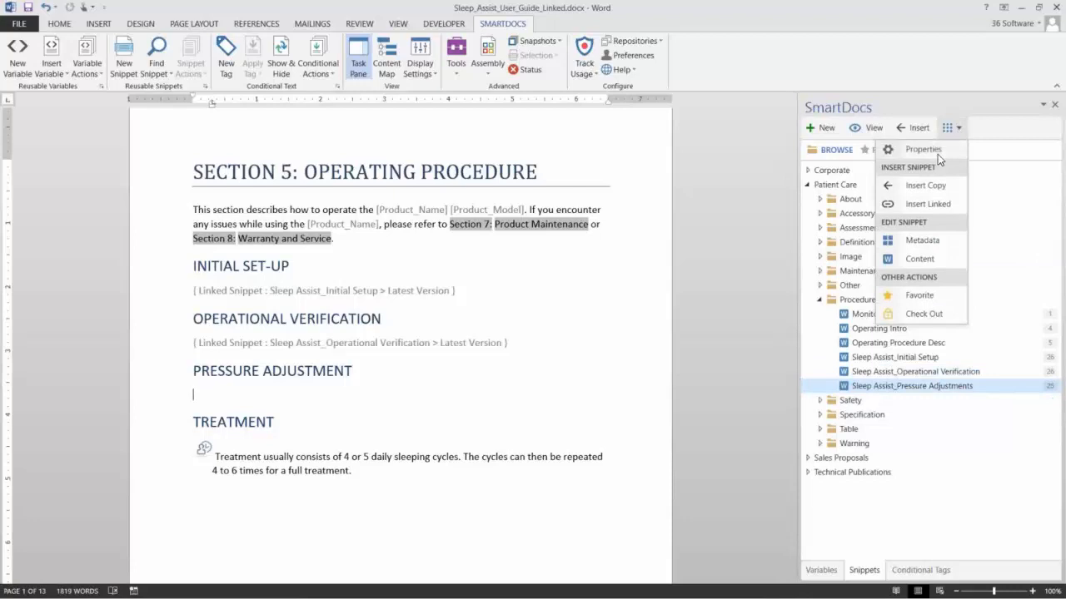
left_click(934, 150)
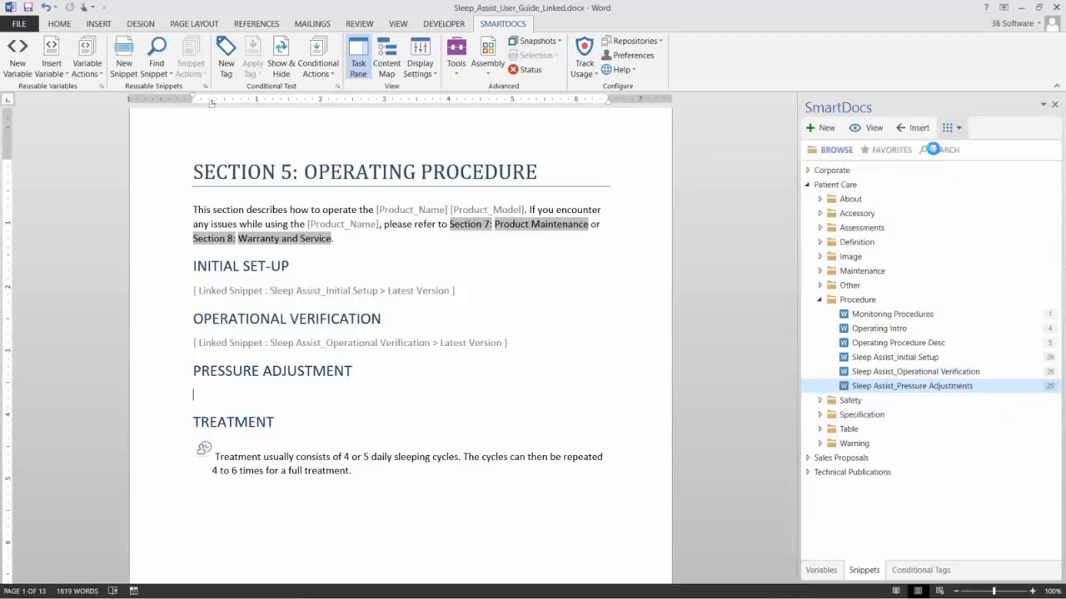
left_click_drag(637, 77, 852, 67)
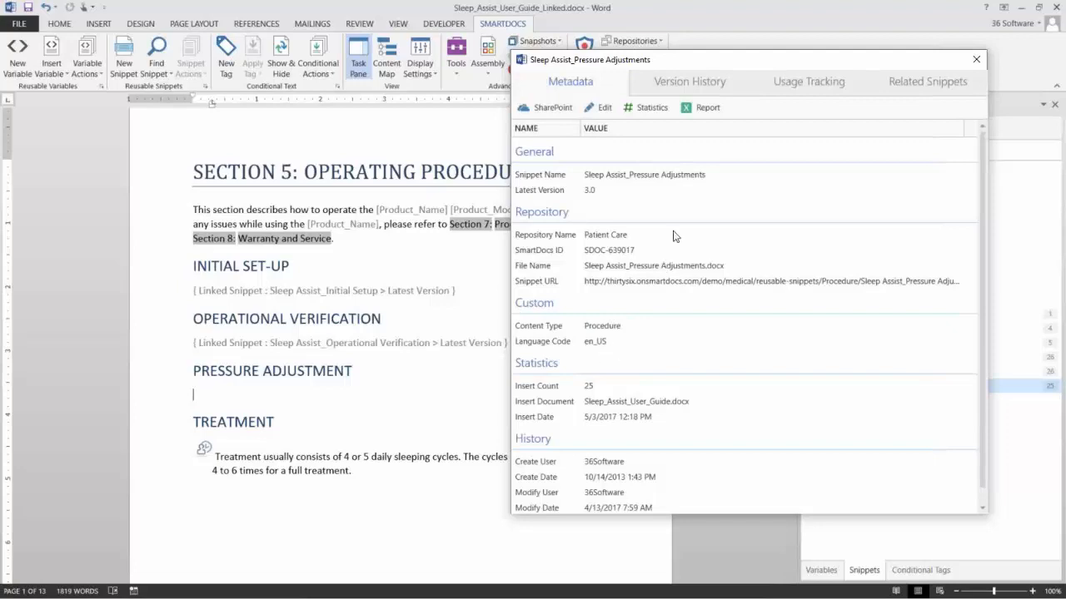
left_click(681, 84)
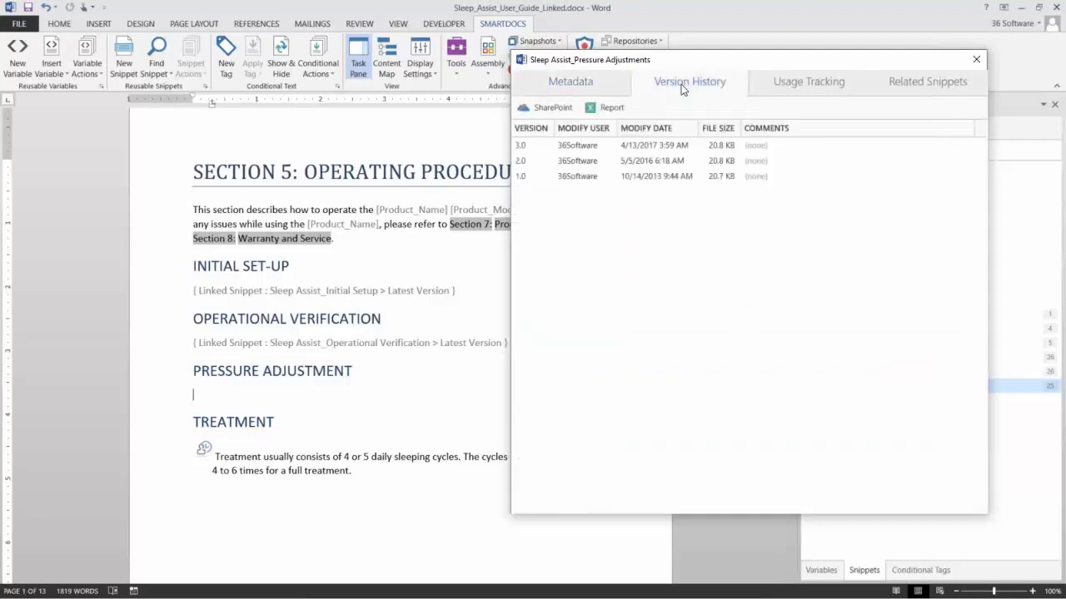
left_click(539, 150)
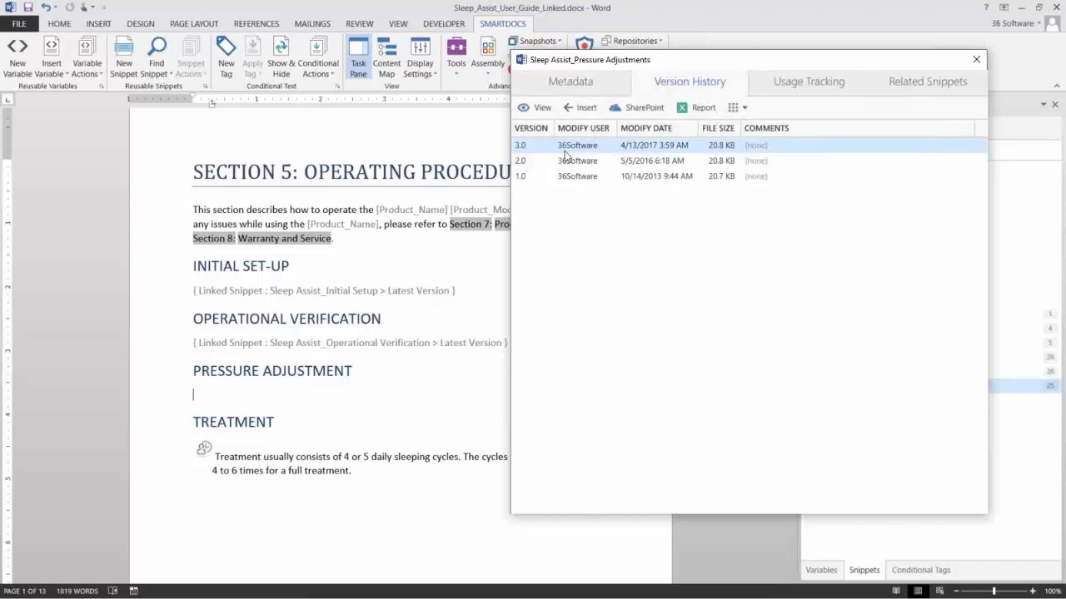
left_click(745, 109)
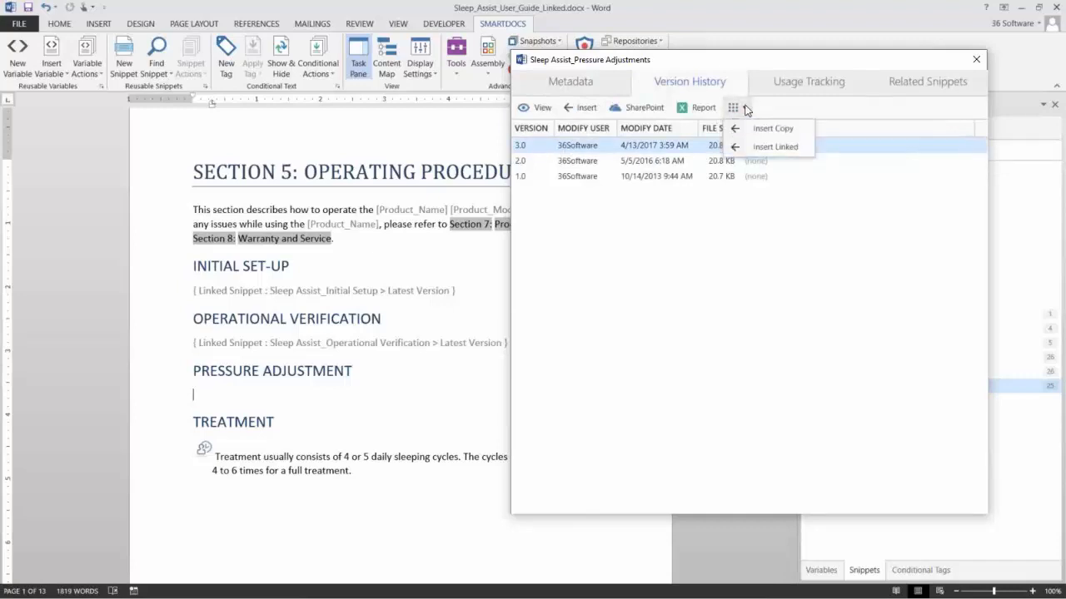
left_click(774, 147)
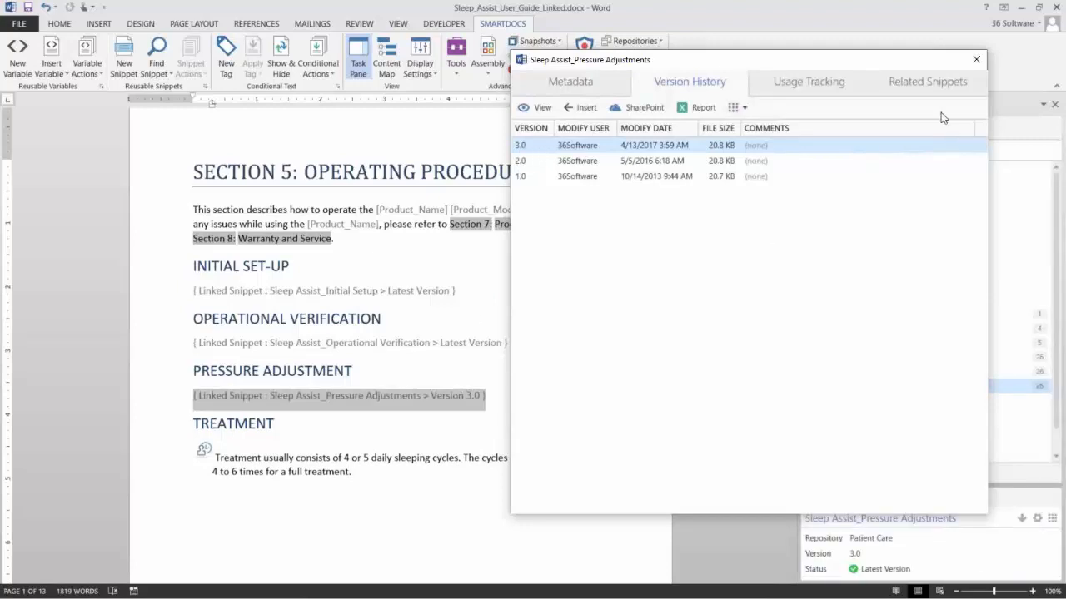
left_click(977, 59)
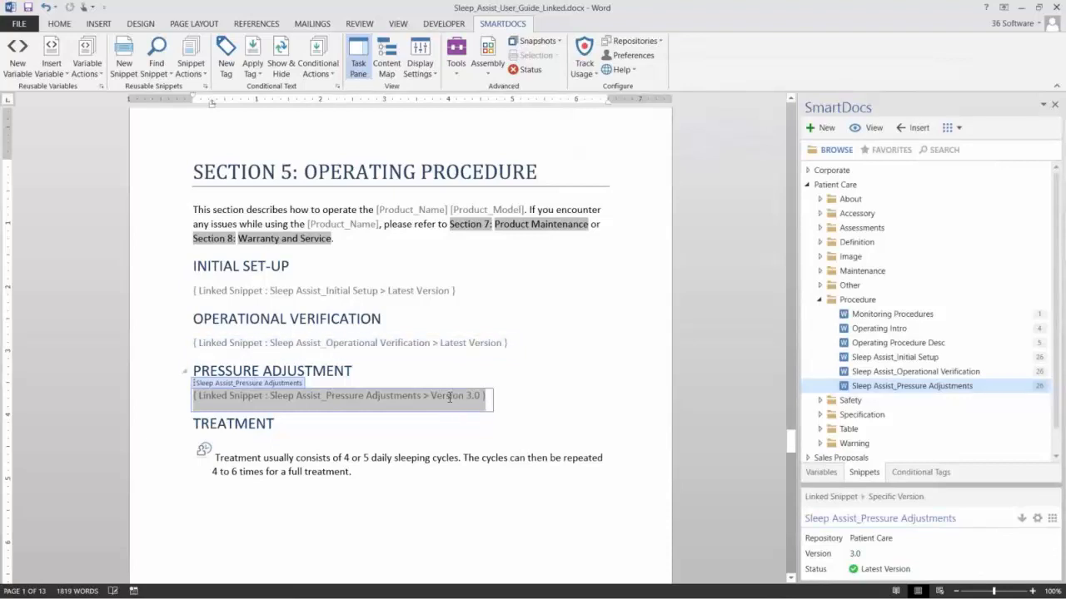
- Replace the Sleep Assist_Initial Setup linked snippet placeholder under the Initial Set-up heading with its actual content
left_click(409, 296)
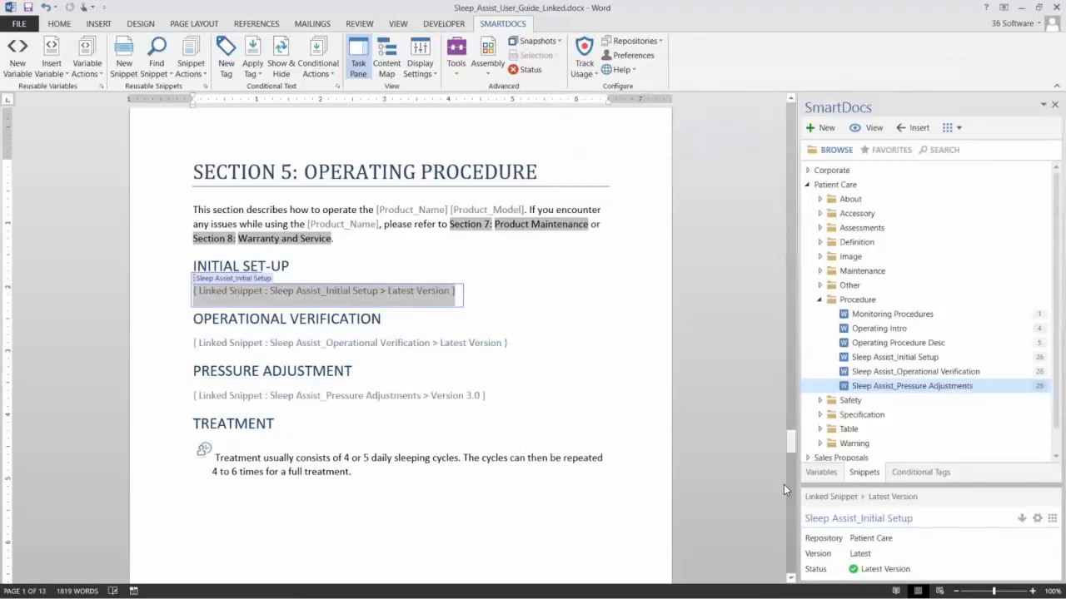
left_click(1022, 519)
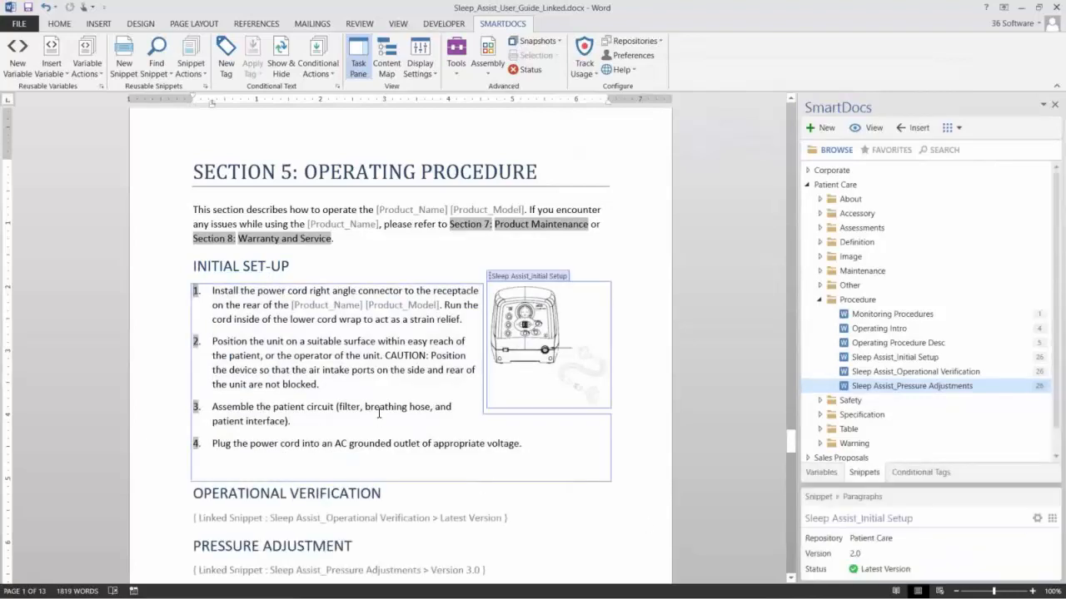
scroll(399, 399, "down", 2)
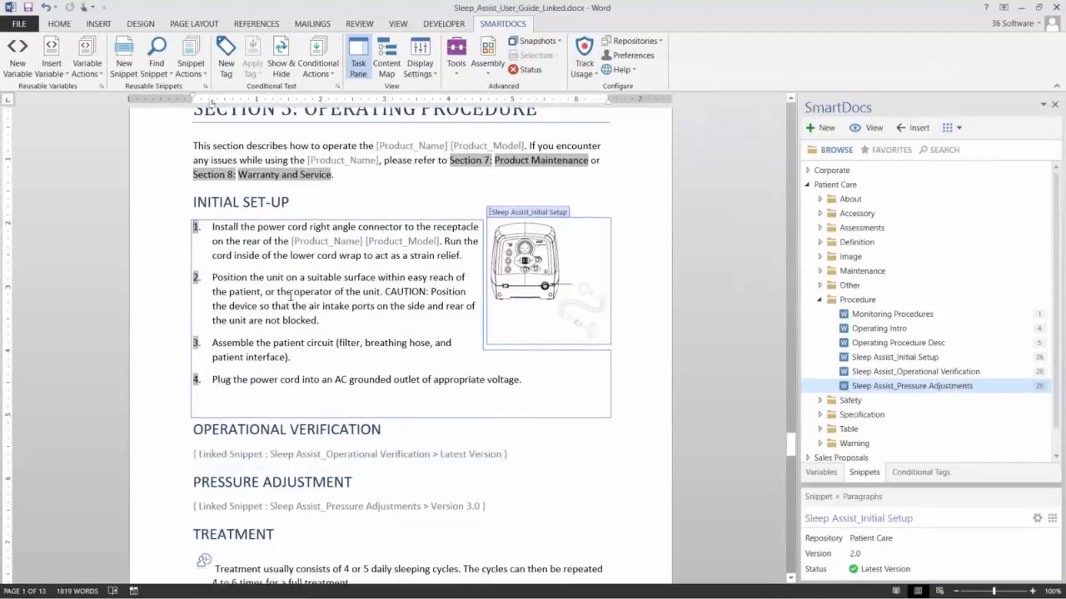
scroll(297, 333, "up", 1)
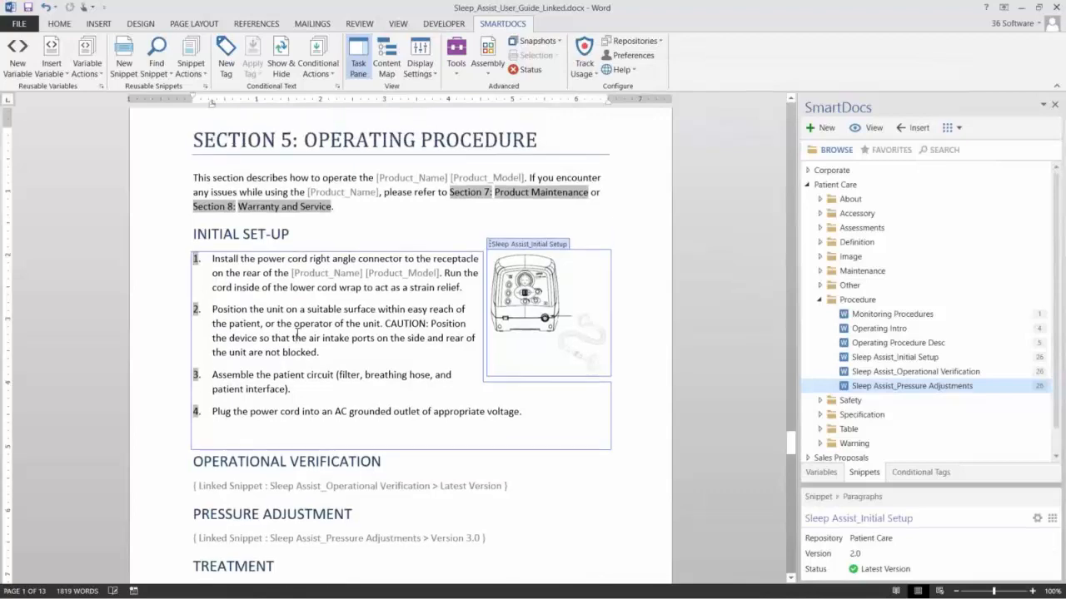
scroll(297, 333, "up", 1)
scroll(297, 333, "down", 5)
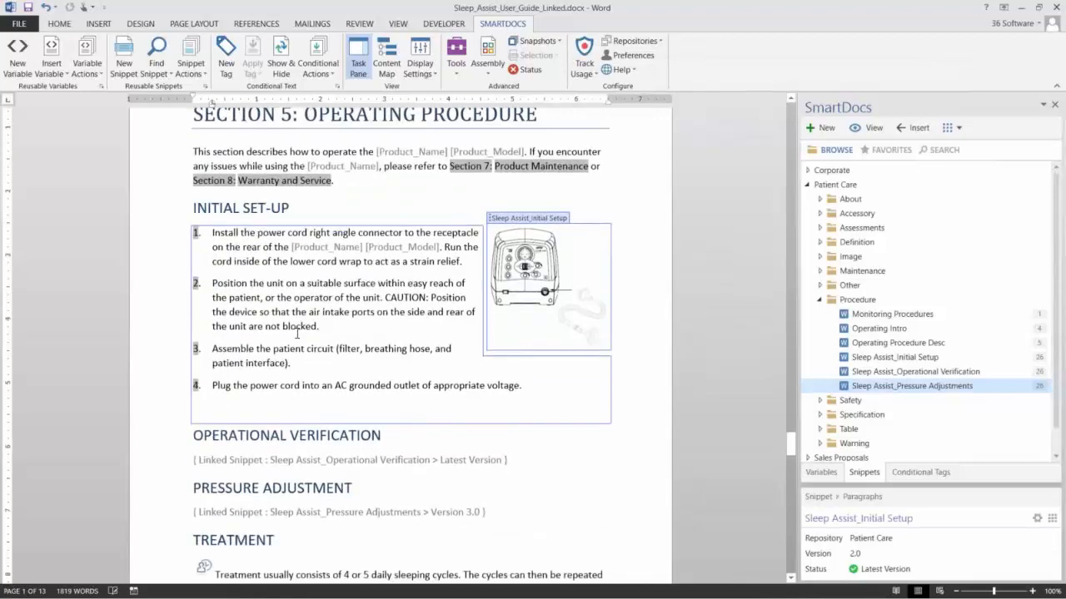
- Select the paragraph under the Treatment heading together with its icon and start a new snippet from the selection
scroll(297, 333, "down", 3)
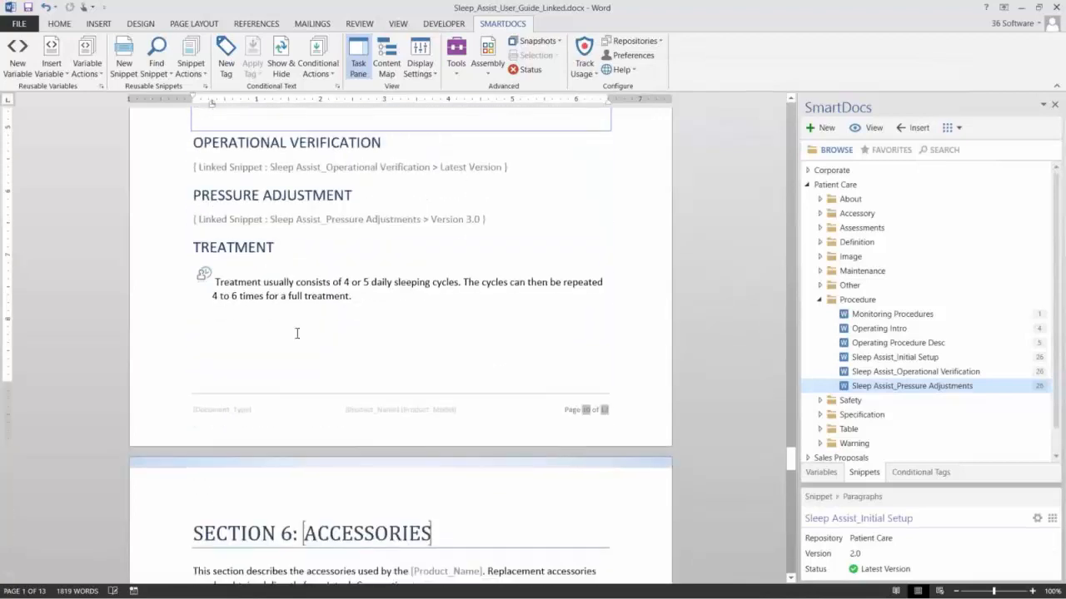
scroll(297, 333, "up", 2)
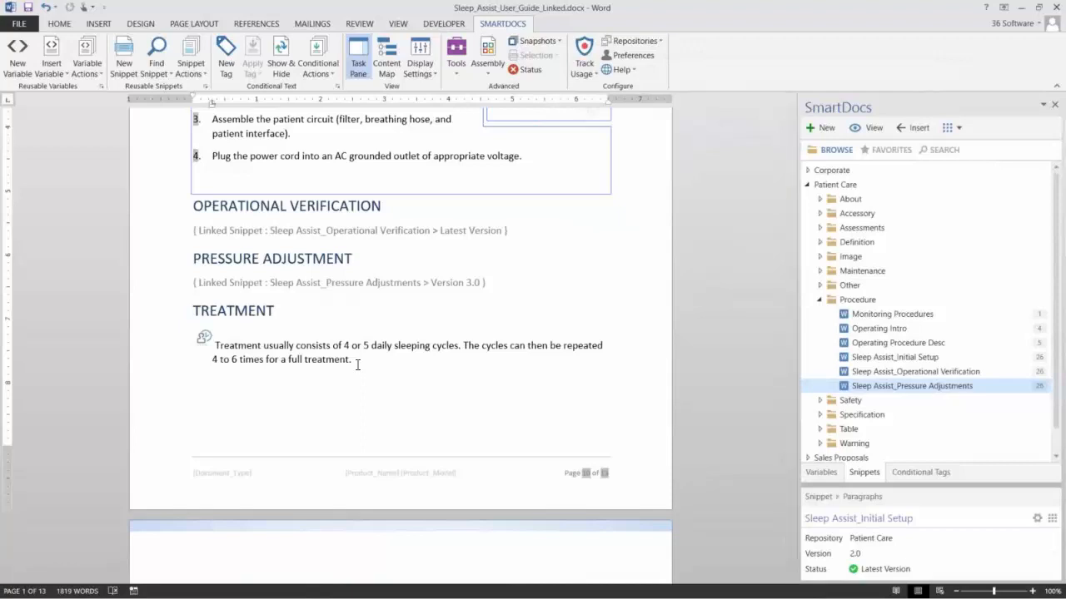
left_click(317, 359)
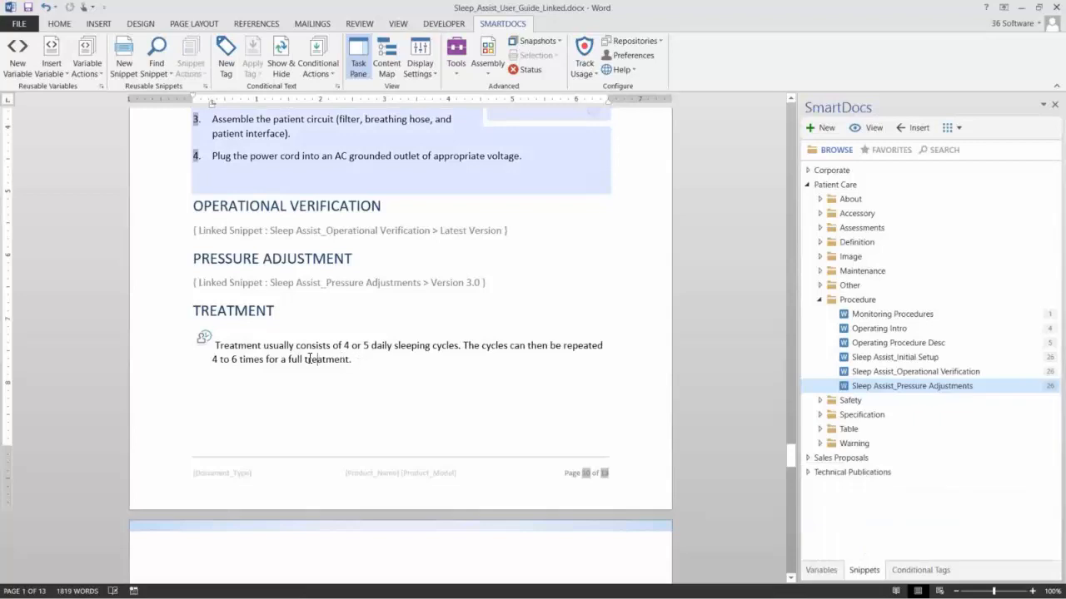
left_click(204, 338)
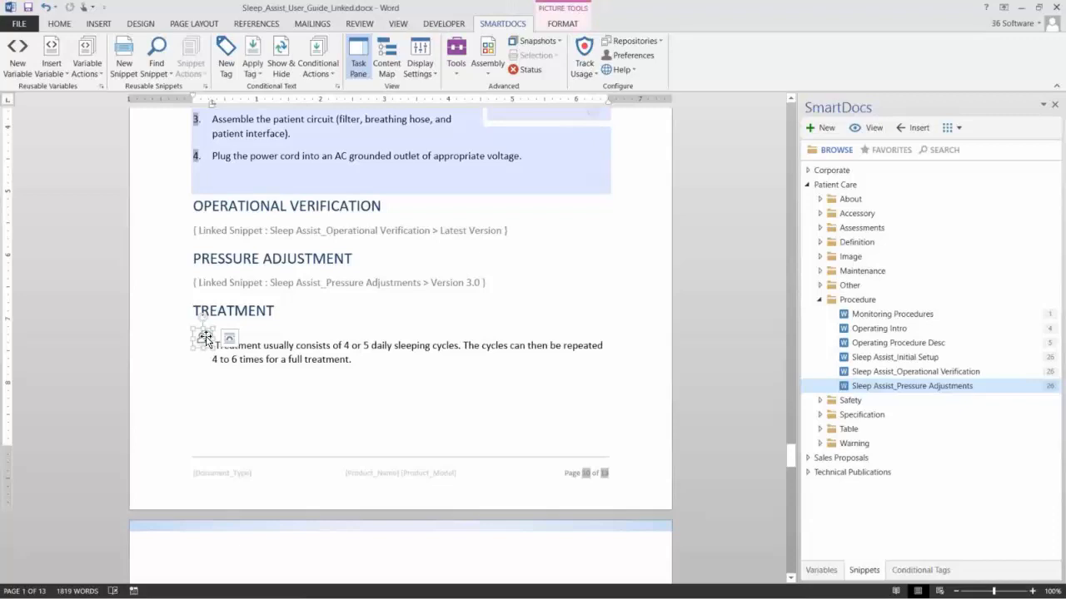
left_click(367, 362)
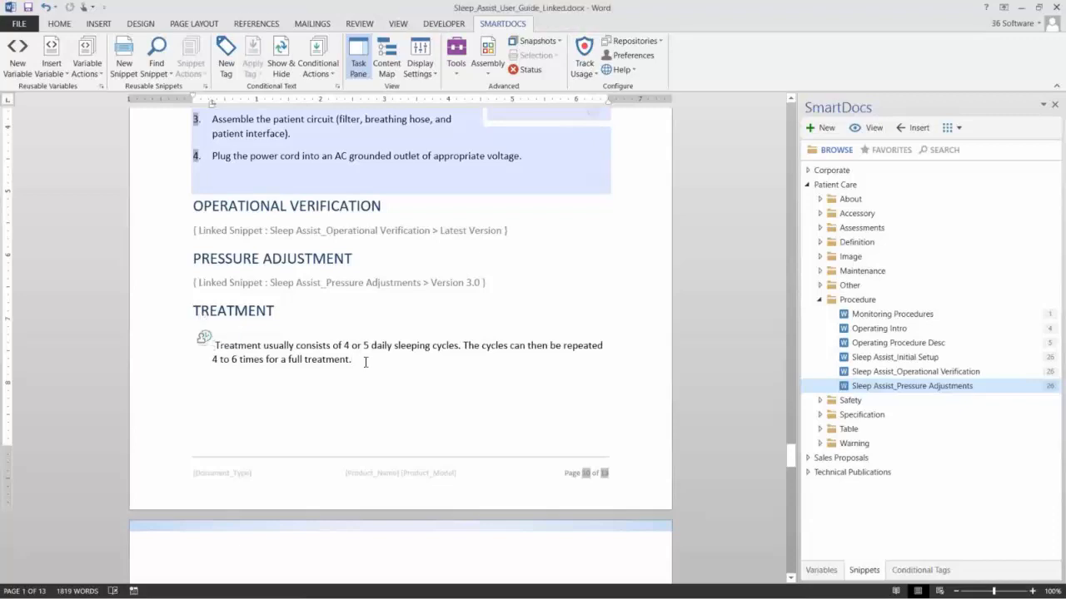
left_click_drag(364, 363, 203, 338)
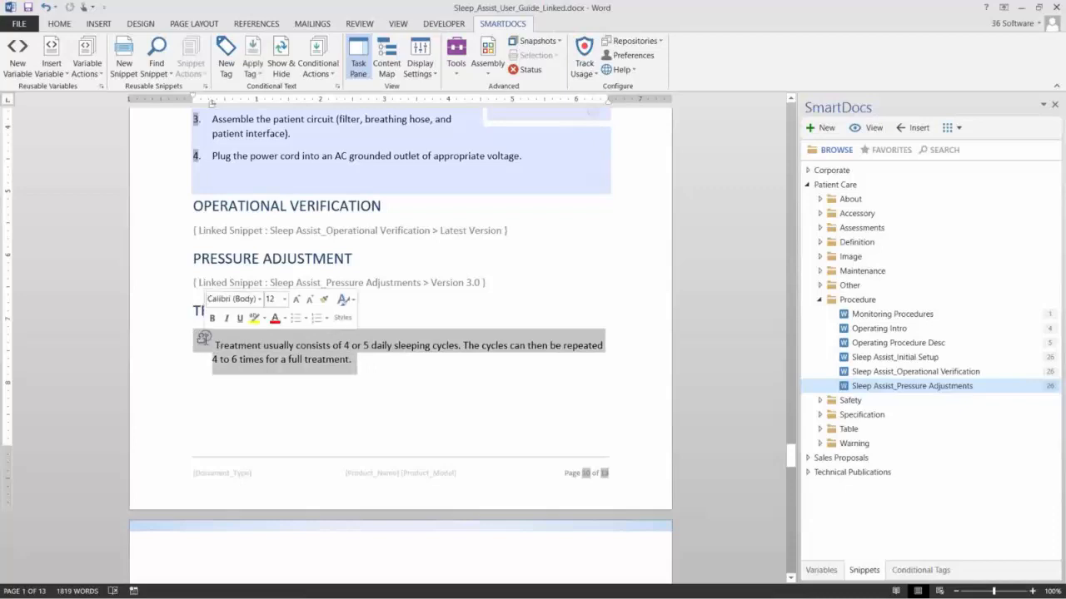
left_click(127, 61)
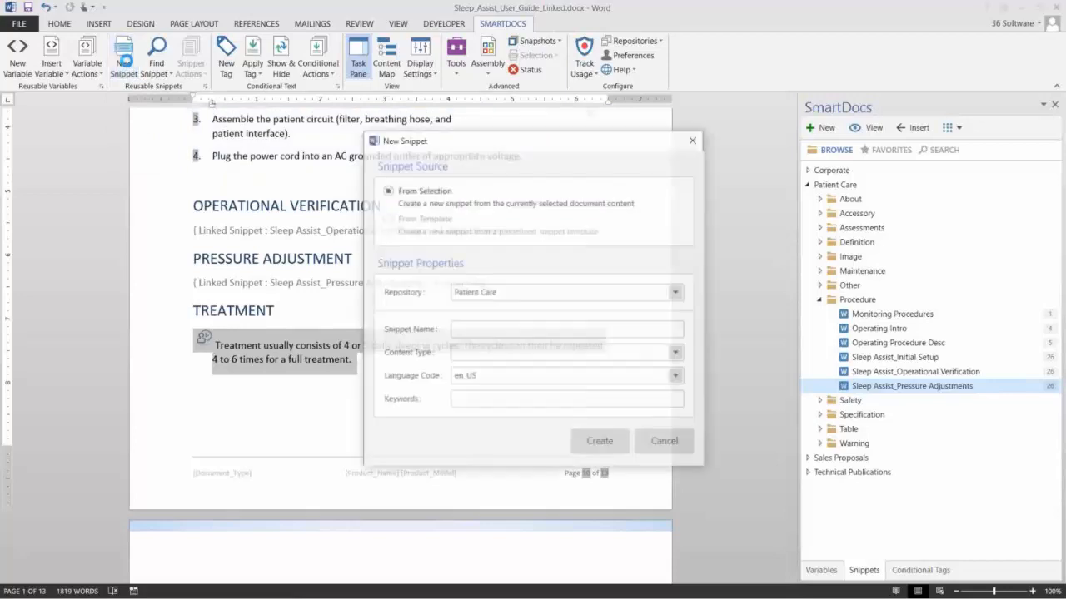
left_click_drag(509, 141, 631, 137)
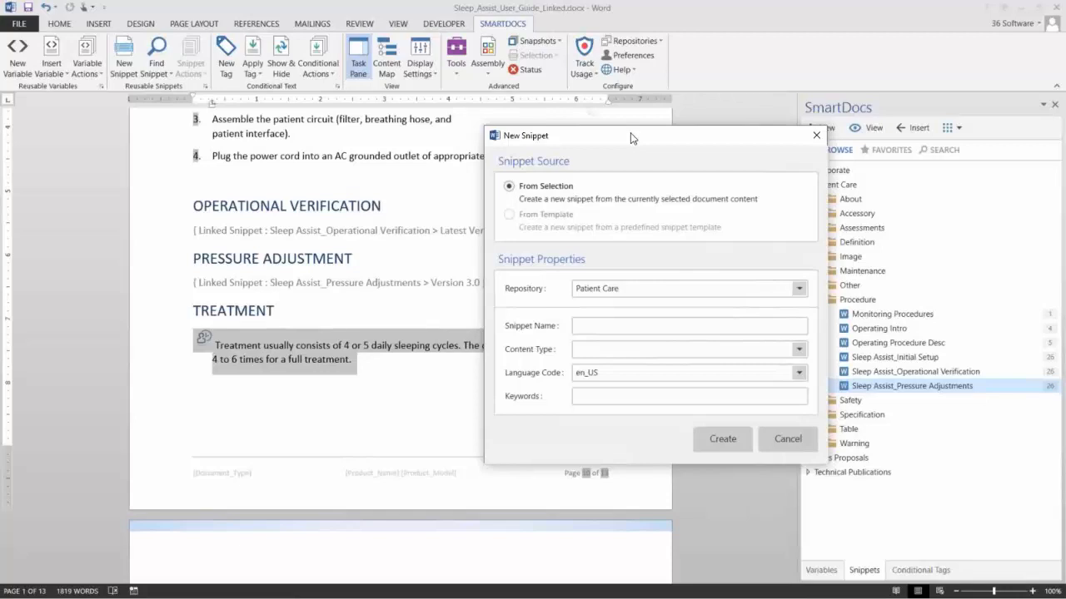
left_click_drag(630, 134, 630, 134)
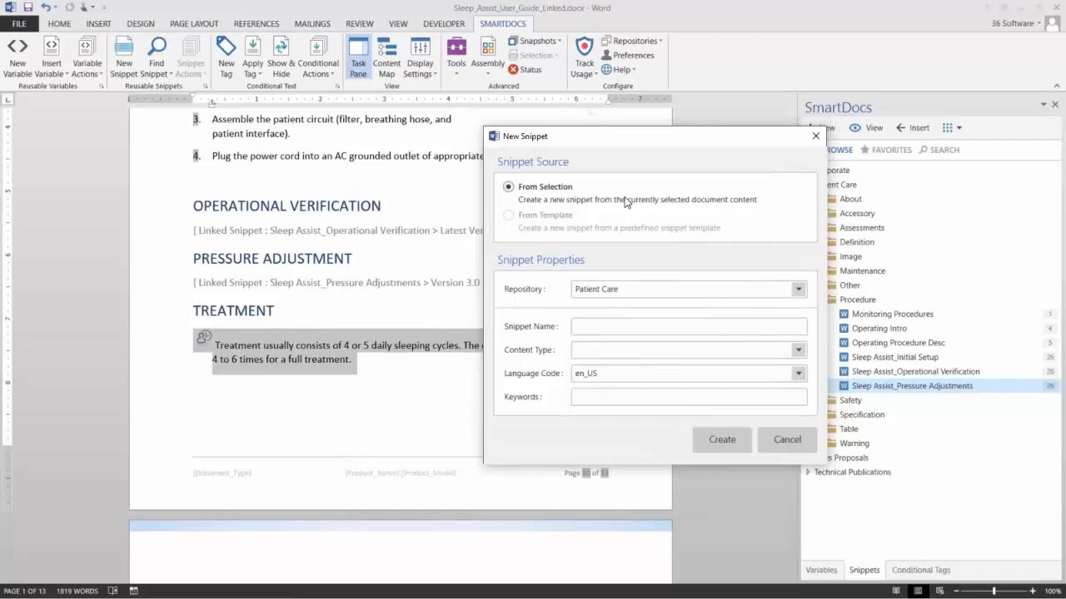
- Try the Sales Proposals repository for the new snippet and view the subcategories offered for the Organization and References categories
left_click(797, 288)
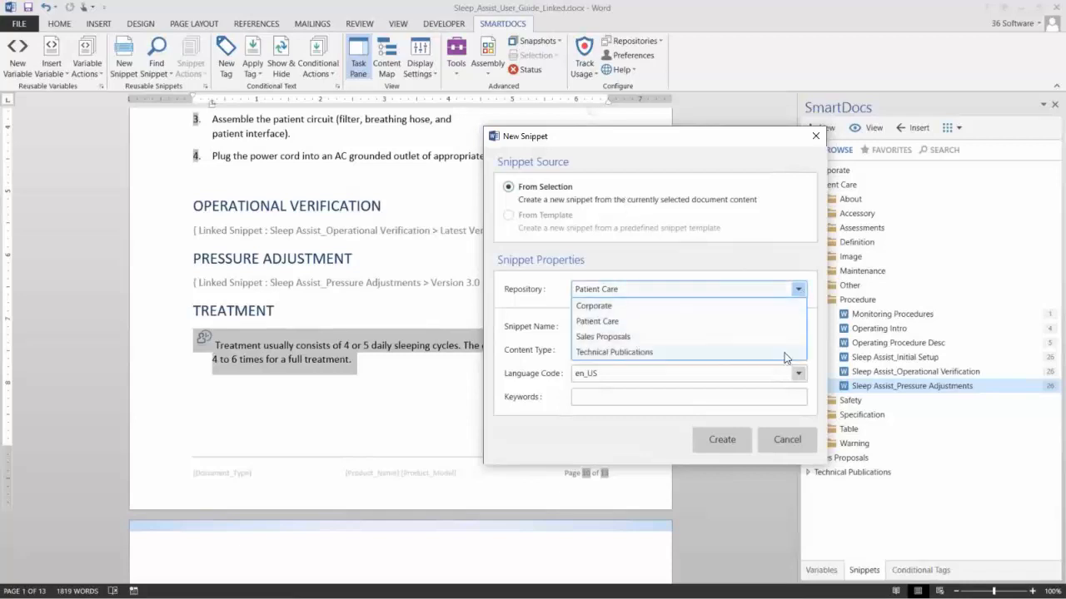
left_click(605, 324)
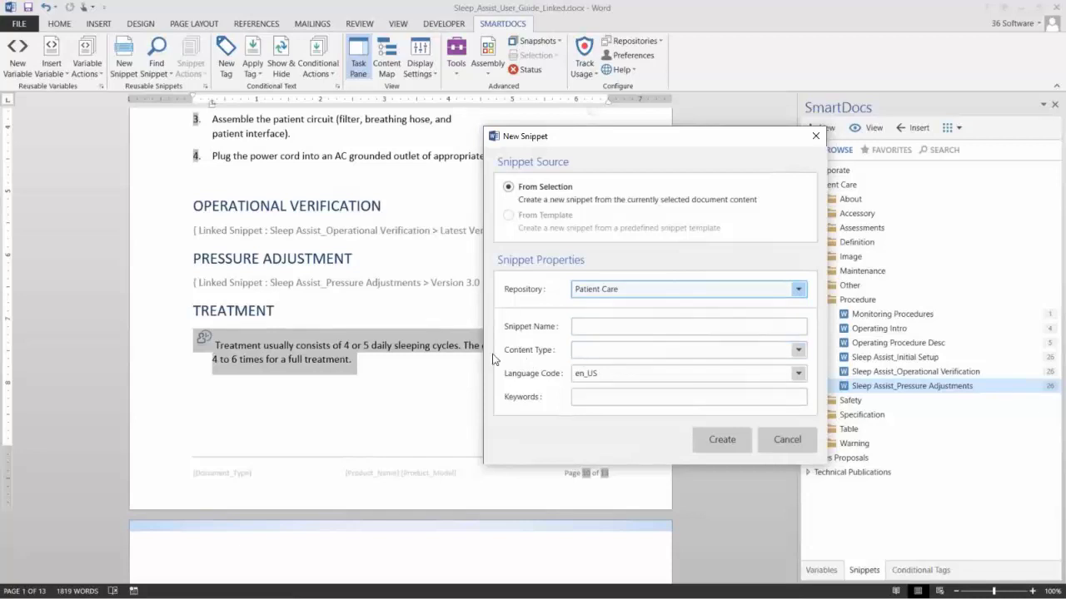
left_click(576, 329)
left_click(802, 291)
left_click(635, 336)
left_click(798, 350)
left_click(761, 370)
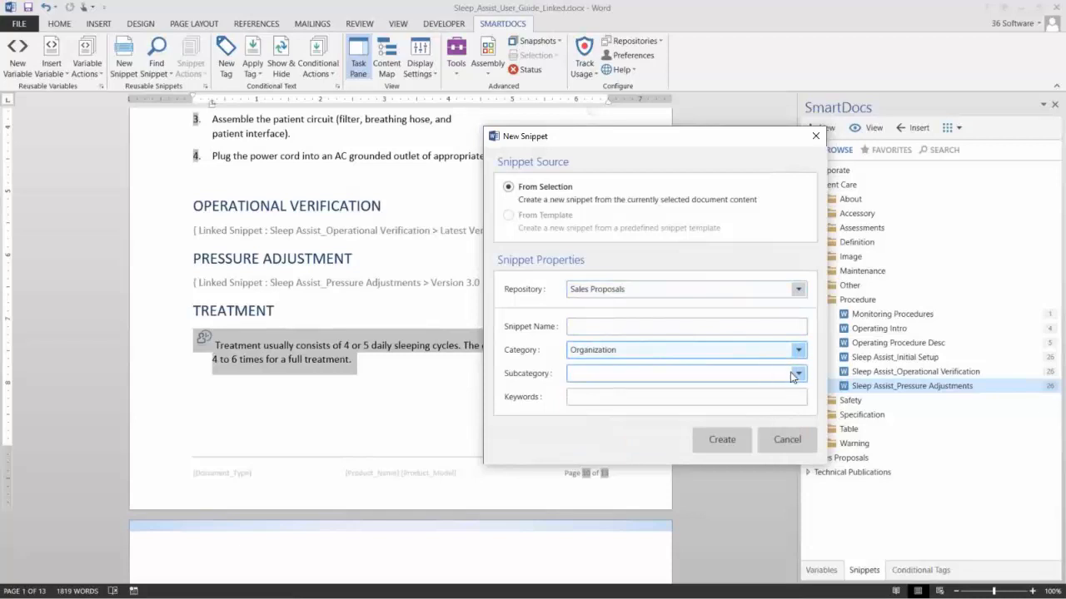
left_click(798, 373)
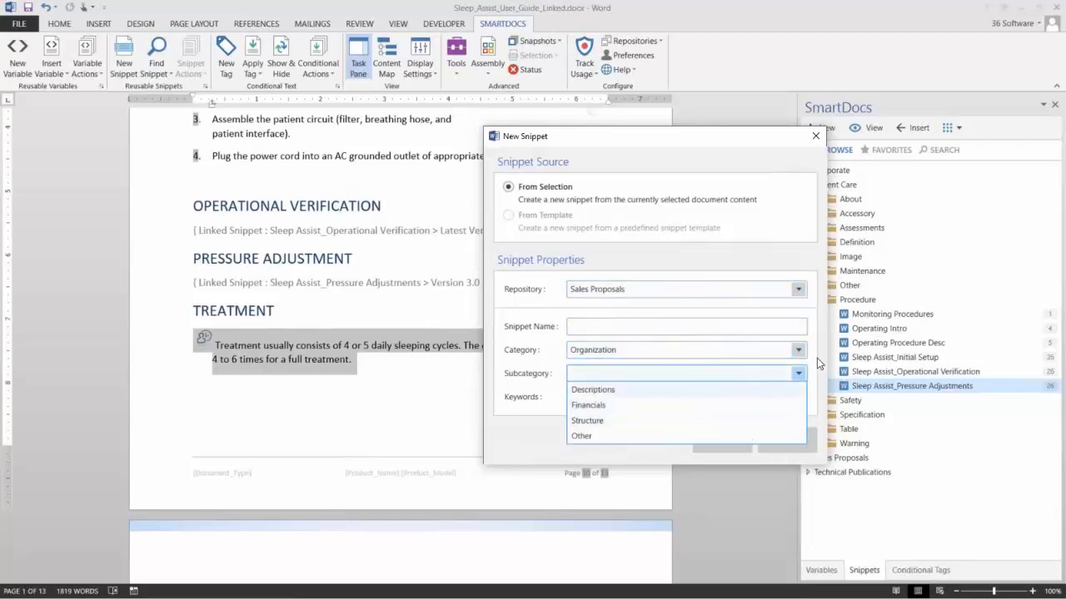
left_click(798, 354)
left_click(797, 352)
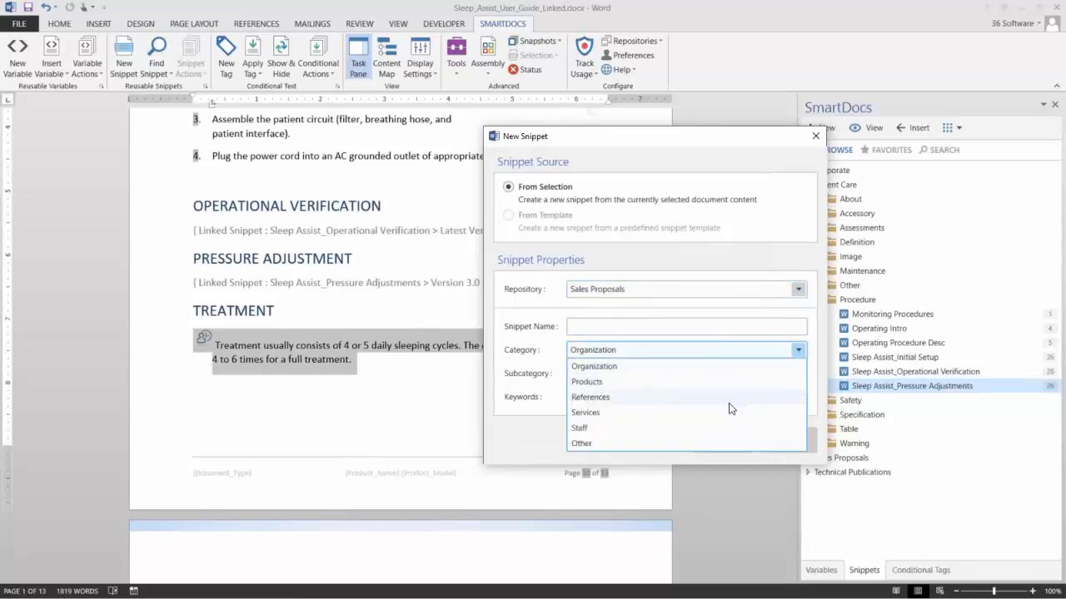
left_click(733, 398)
left_click(790, 377)
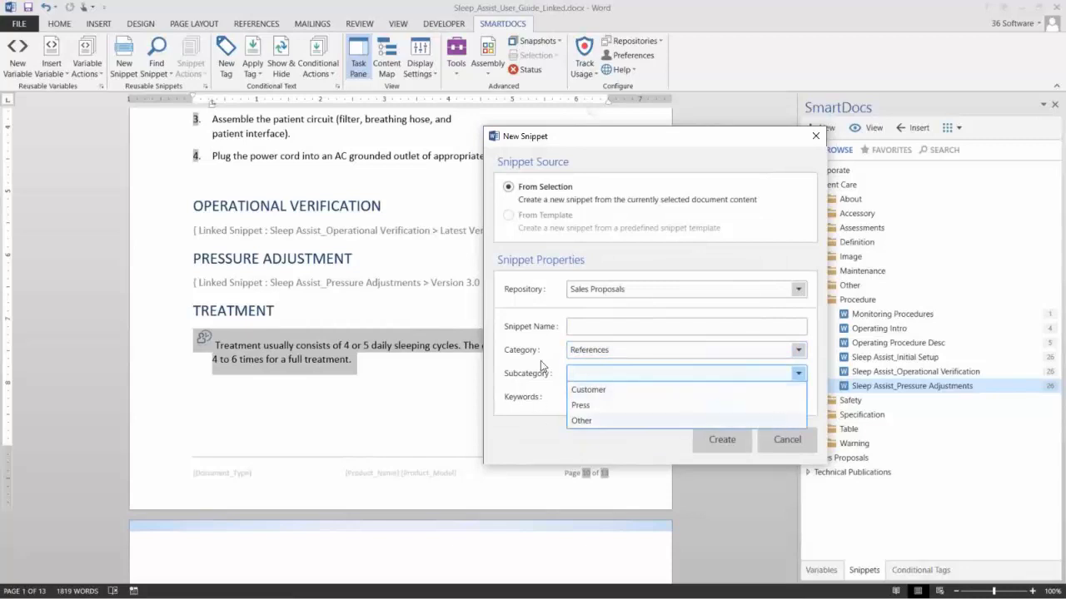
left_click(700, 294)
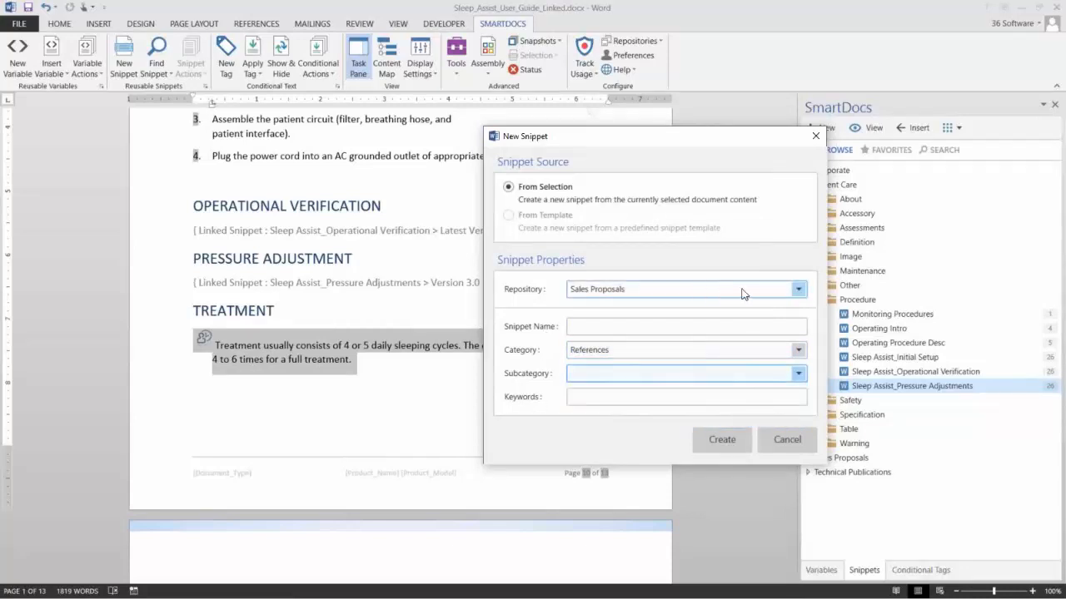
- Set the new snippet's repository to Patient Care, its name to Treatment and its content type to Procedure
left_click(798, 290)
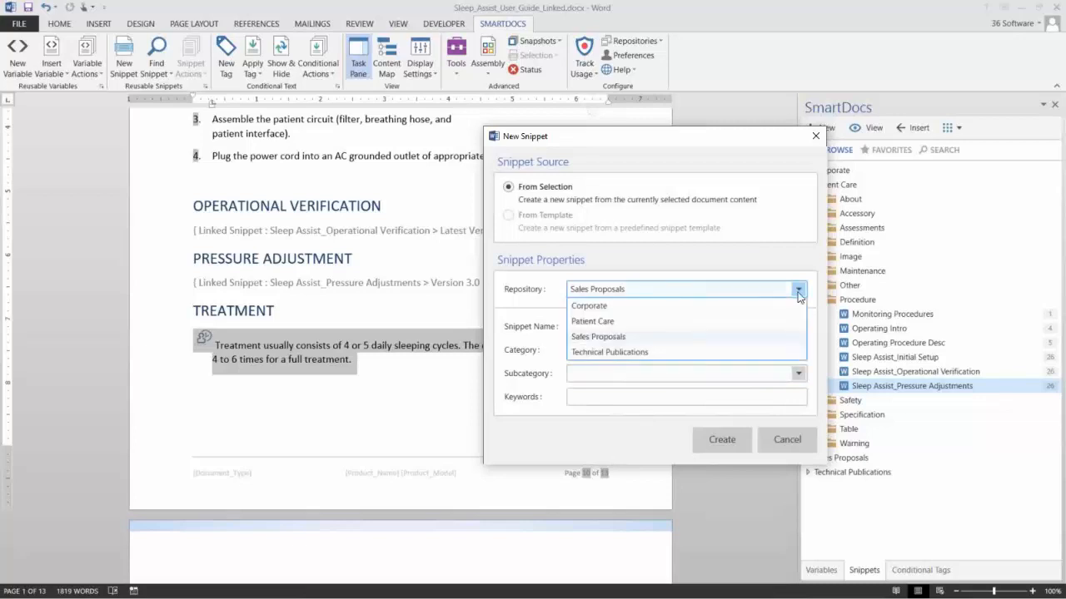
left_click(628, 321)
left_click(606, 327)
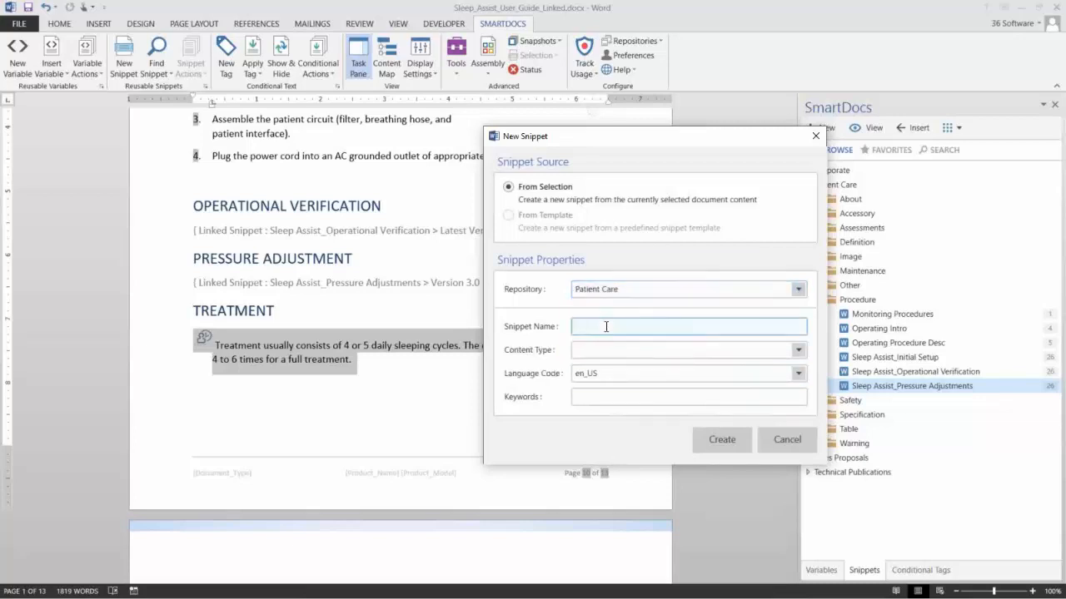
type("Treatment")
left_click(800, 355)
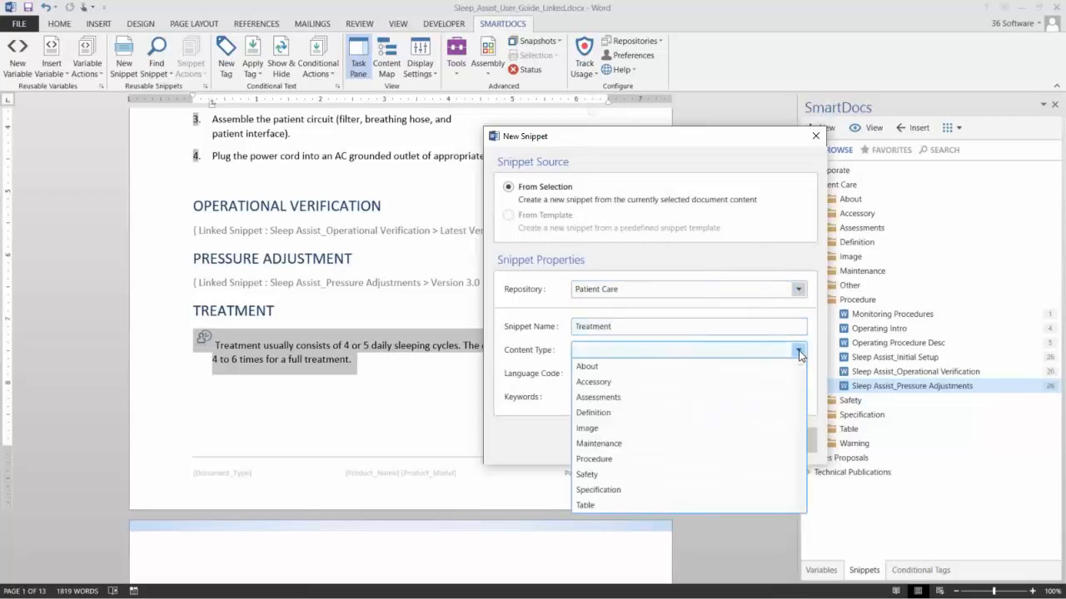
left_click(604, 458)
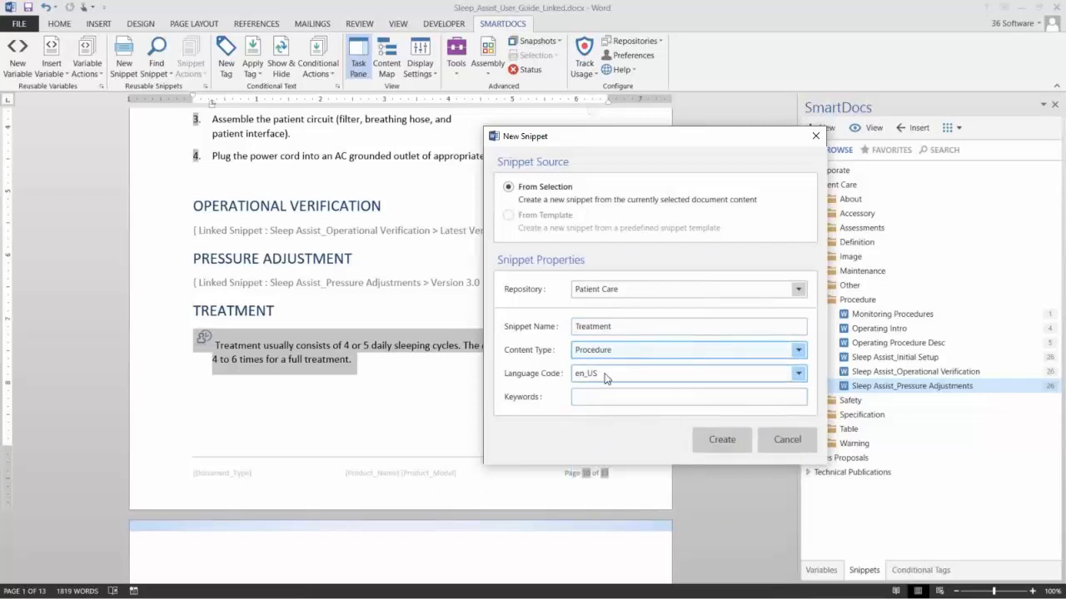
- Check the available language codes, keep en_US with no keywords, and create the Treatment snippet
left_click(798, 374)
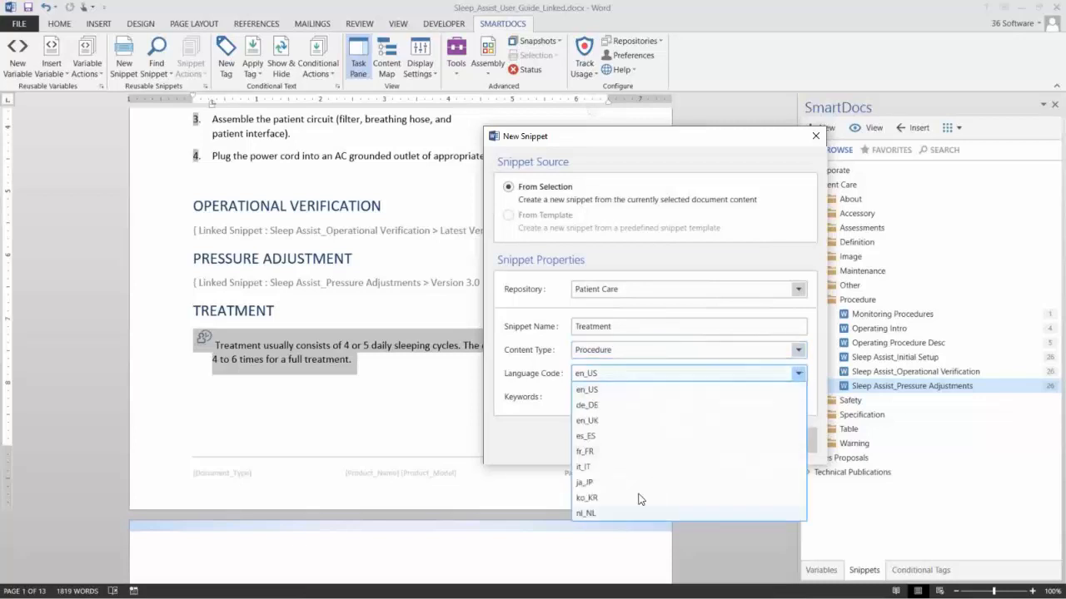
left_click(528, 447)
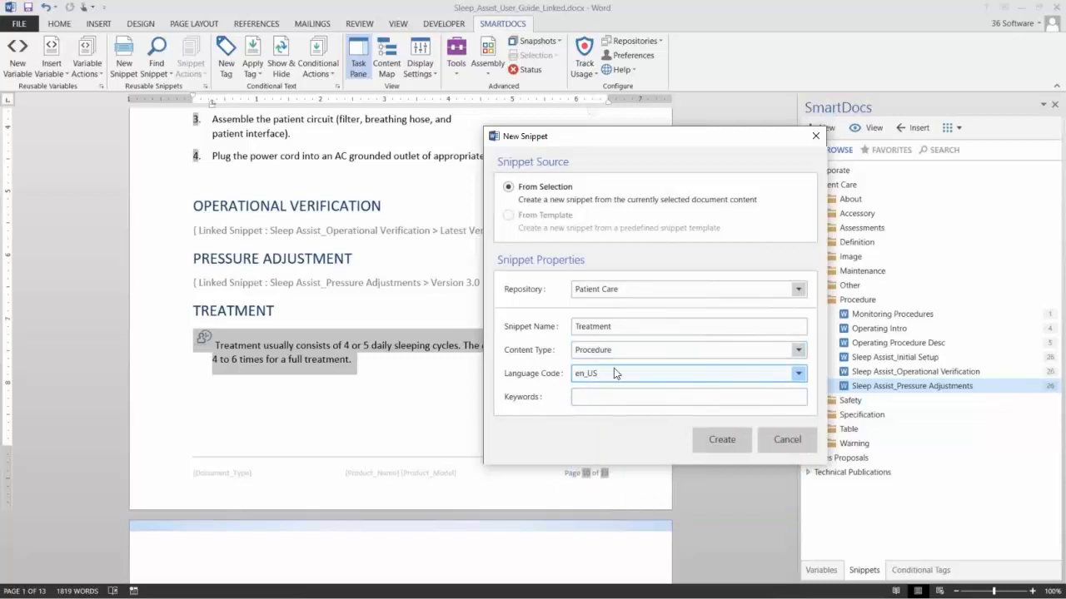
left_click(602, 402)
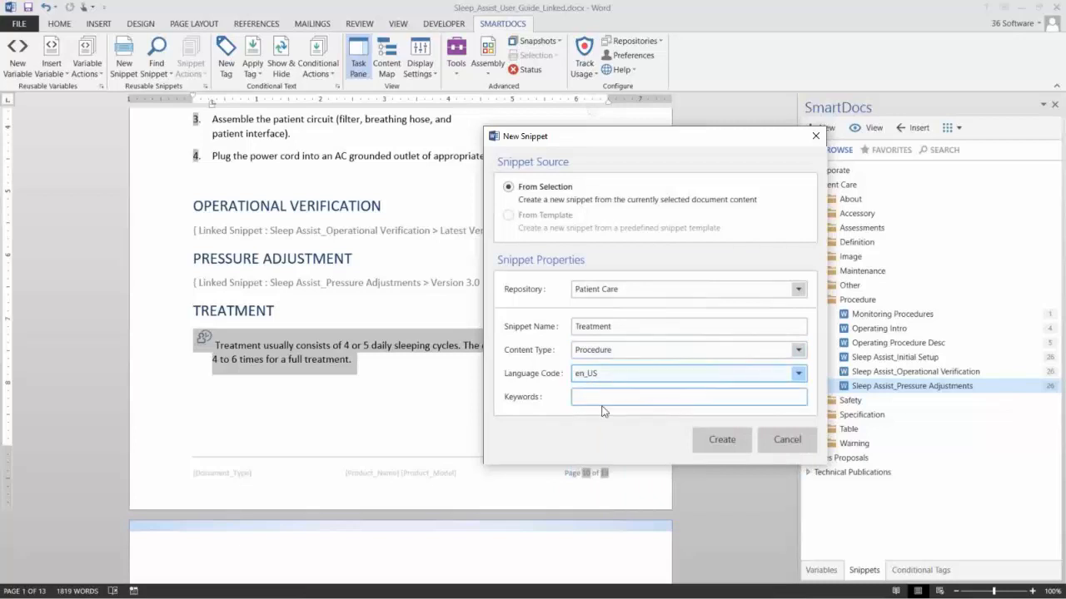
left_click(721, 440)
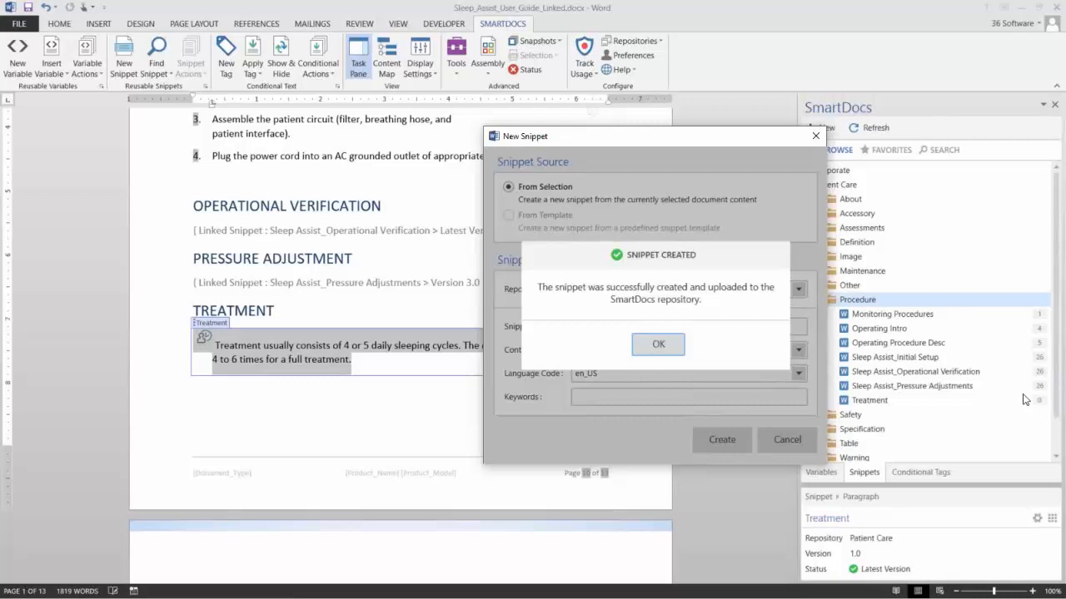
left_click(674, 344)
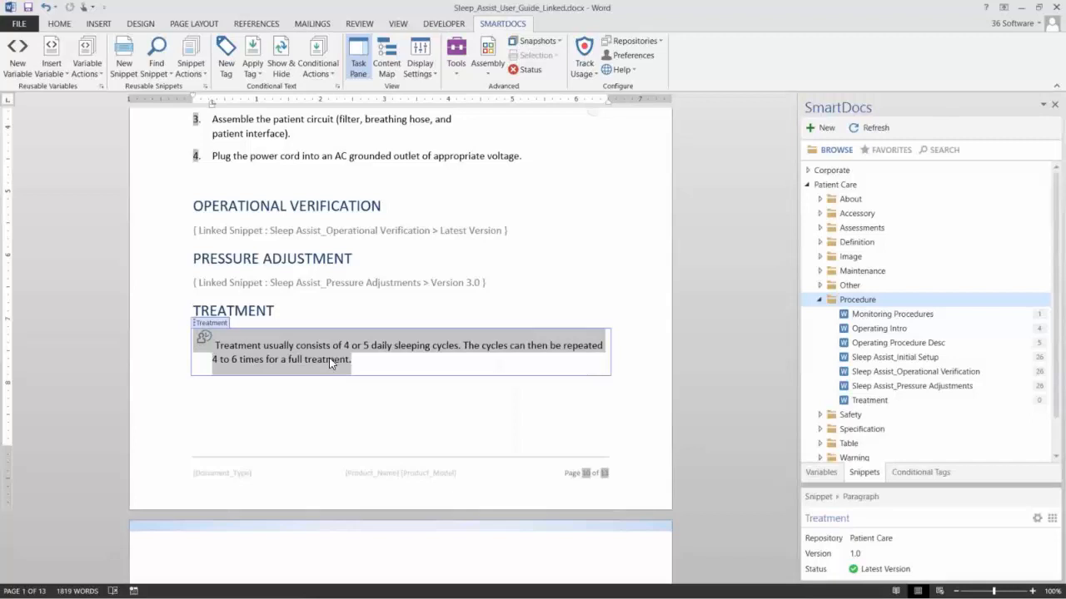
- Open the Accessories SmartFinder placeholder in Section 6 and move its window clear of the section text
scroll(330, 362, "down", 2)
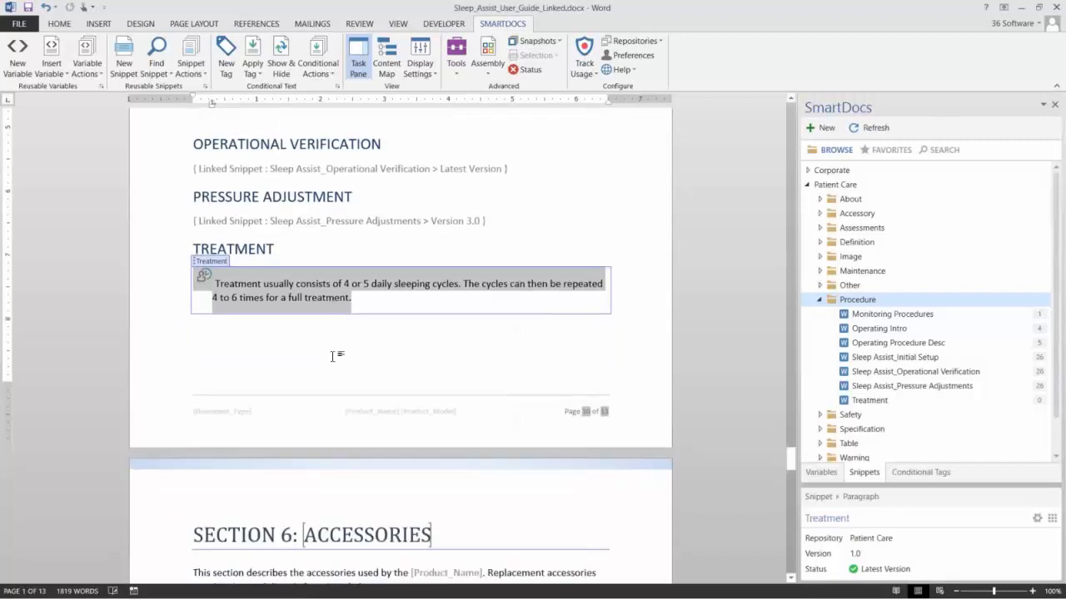
scroll(333, 356, "down", 6)
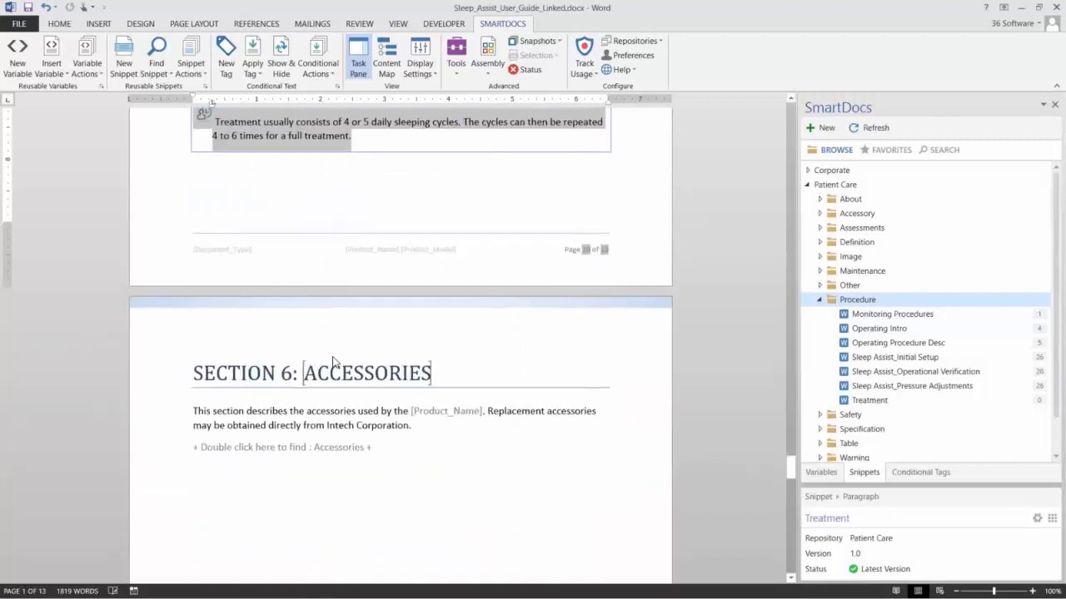
scroll(385, 451, "down", 3)
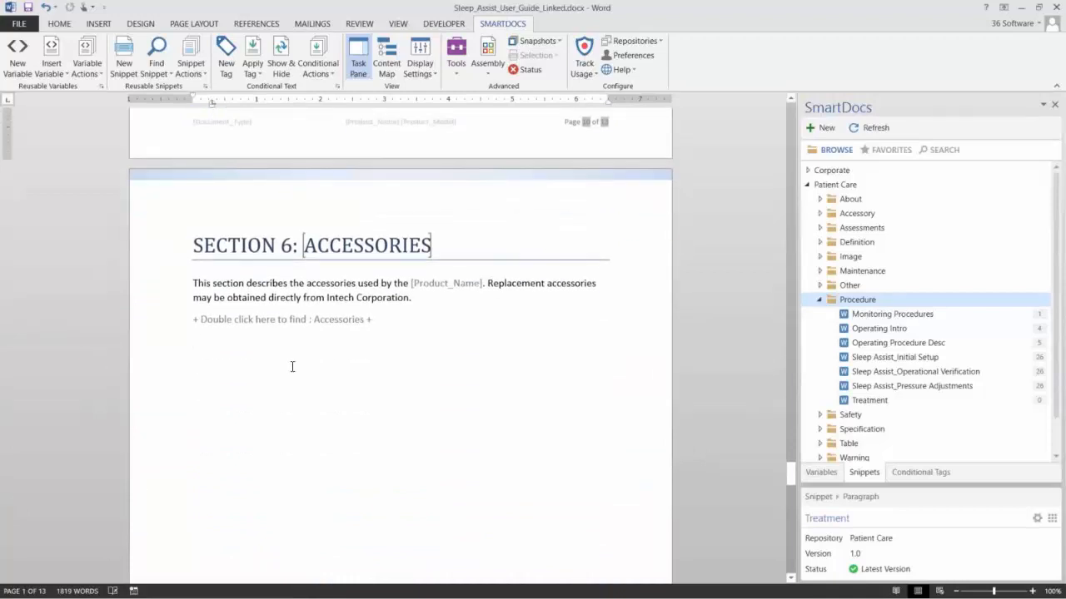
left_click(274, 342)
left_click(325, 331)
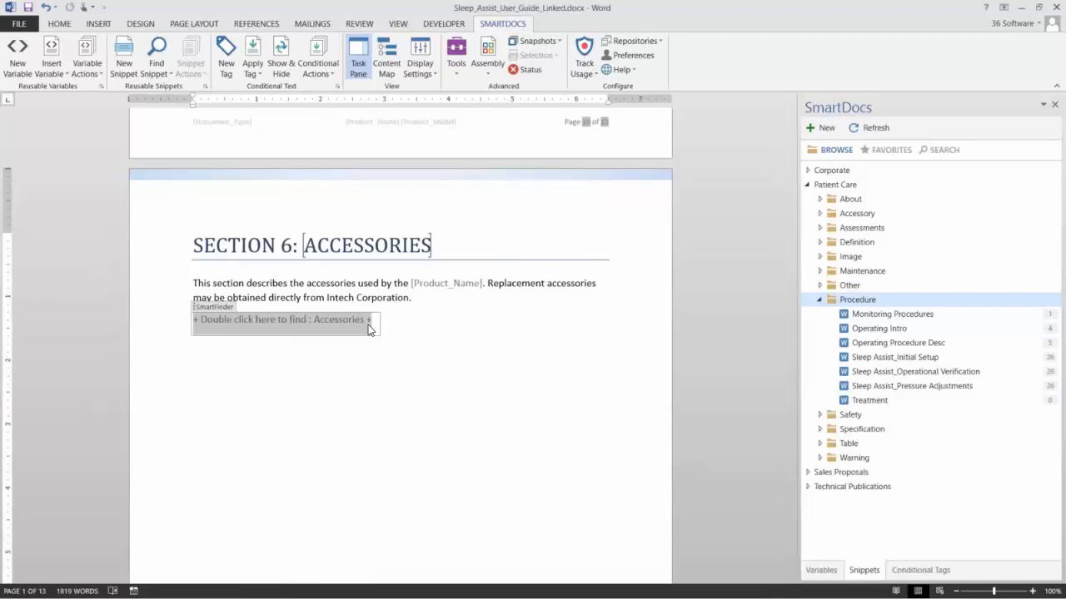
double_click(366, 328)
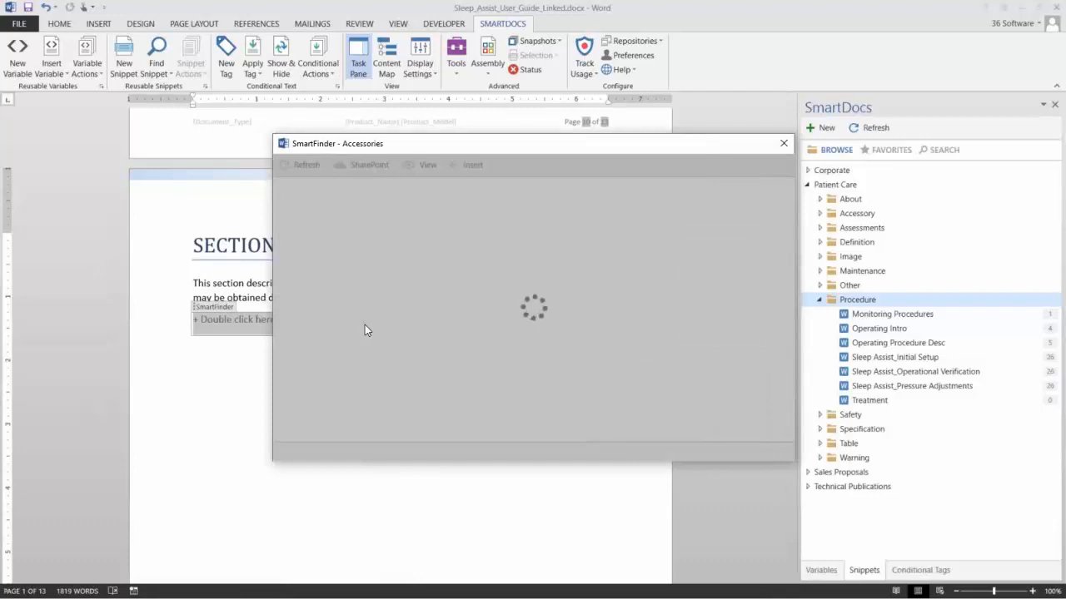
left_click_drag(543, 146, 701, 120)
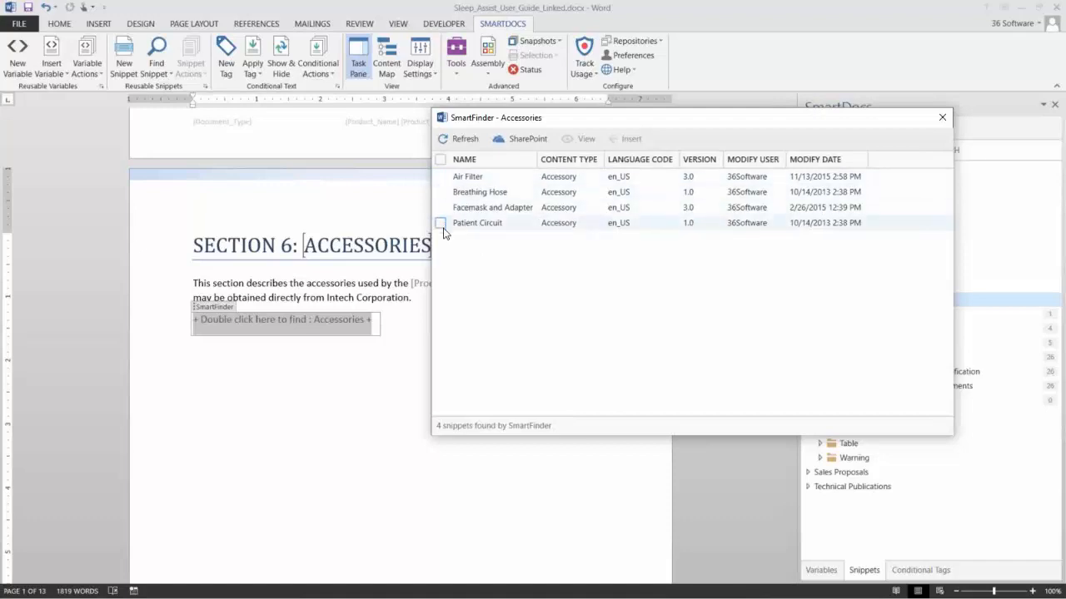
- Choose only the Breathing Hose, Patient Circuit and Air Filter snippets and insert them into the Accessories section
left_click(440, 159)
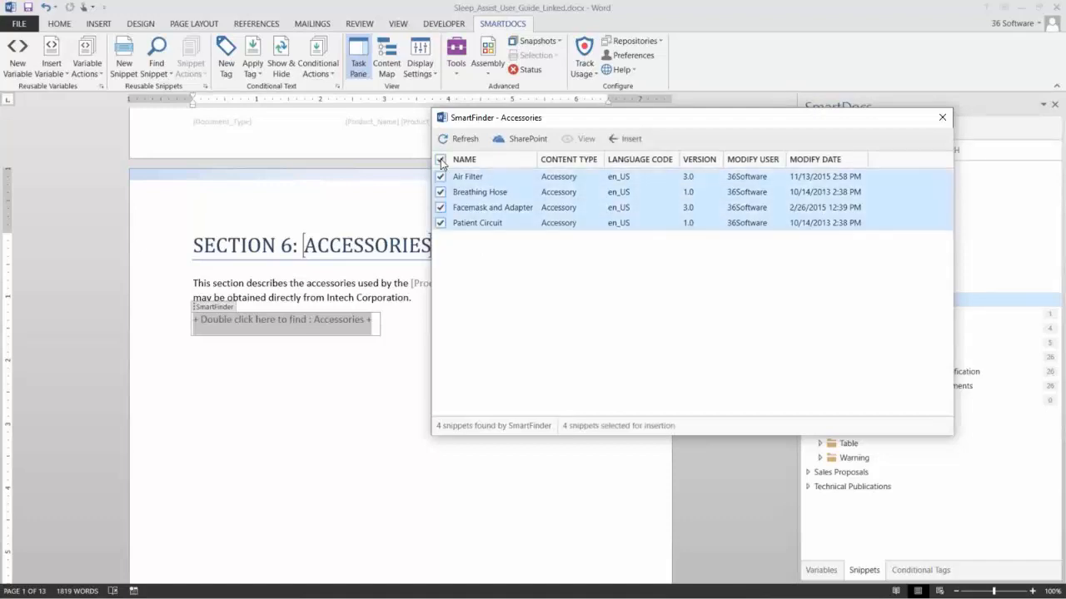
left_click(441, 159)
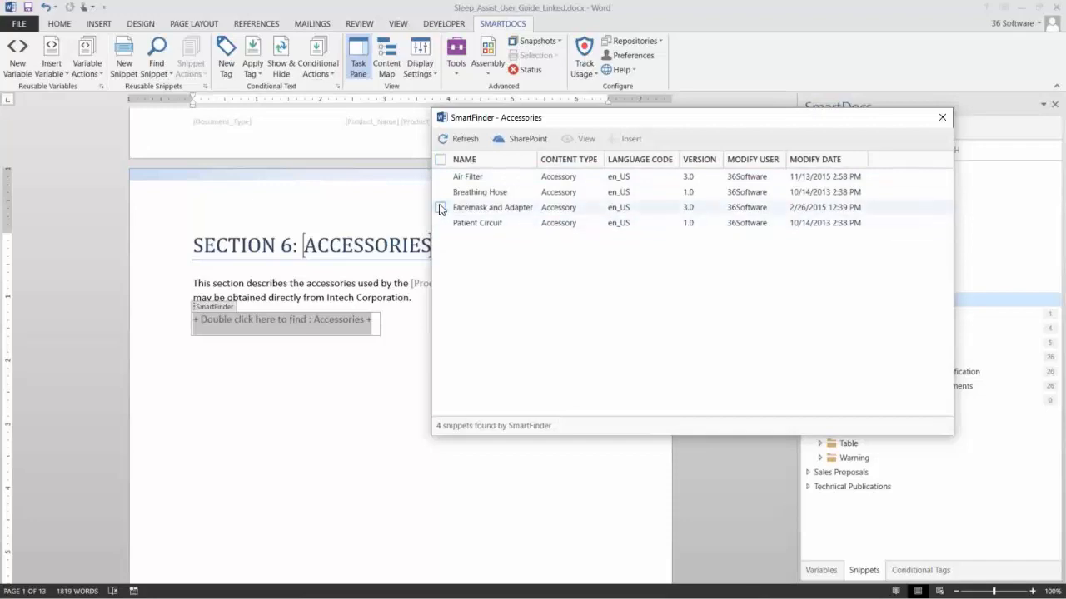
left_click(440, 193)
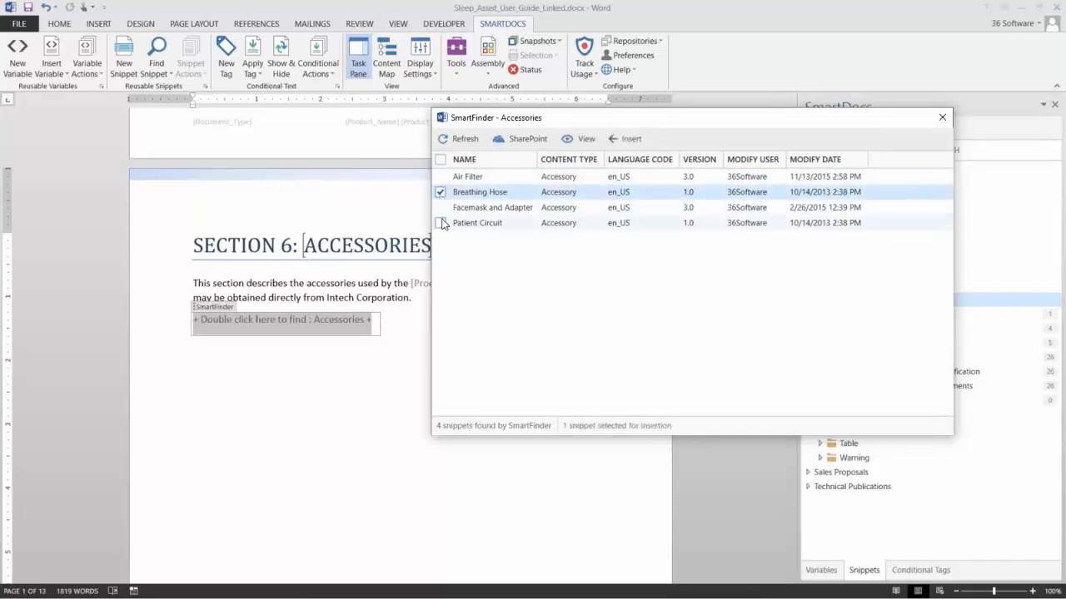
left_click(440, 223)
left_click(441, 176)
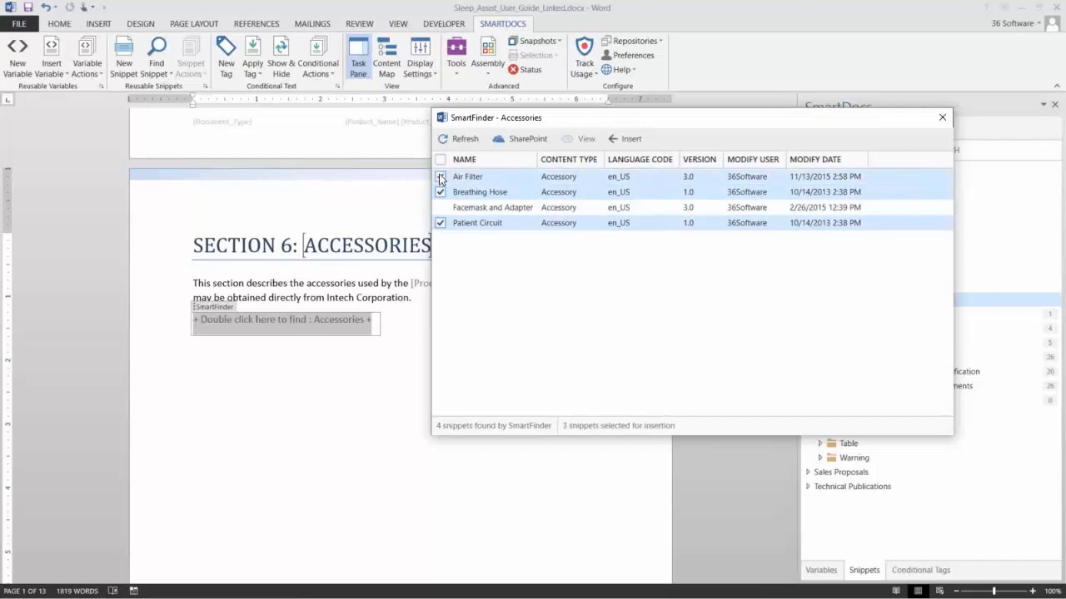
left_click(626, 142)
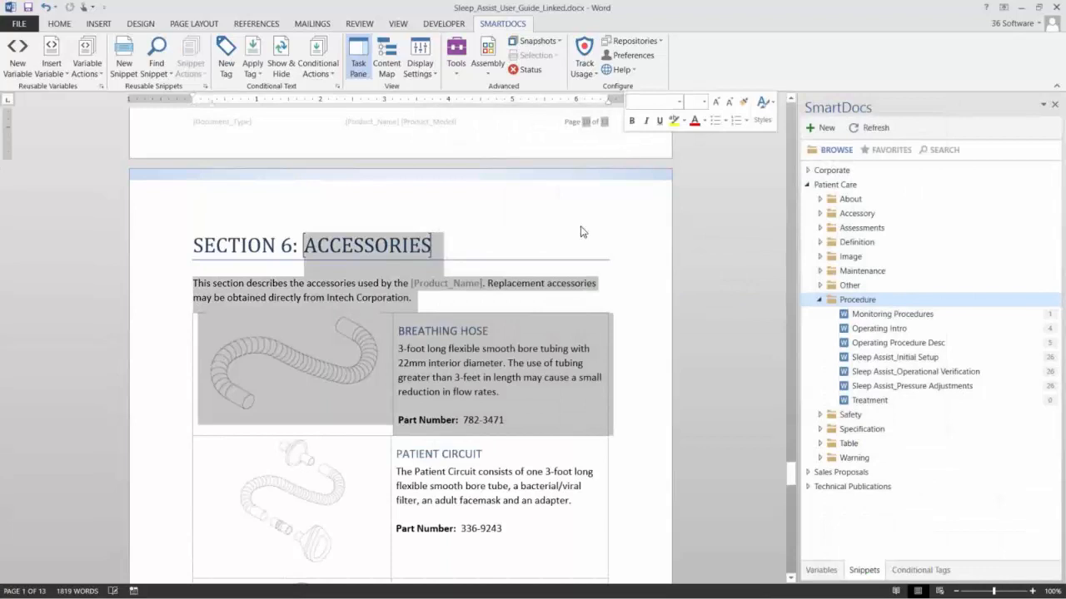
- Examine the snippet properties of the inserted Breathing Hose, Patient Circuit and Air Filter rows and the Accessories SmartFinder placeholder below them
left_click(480, 383)
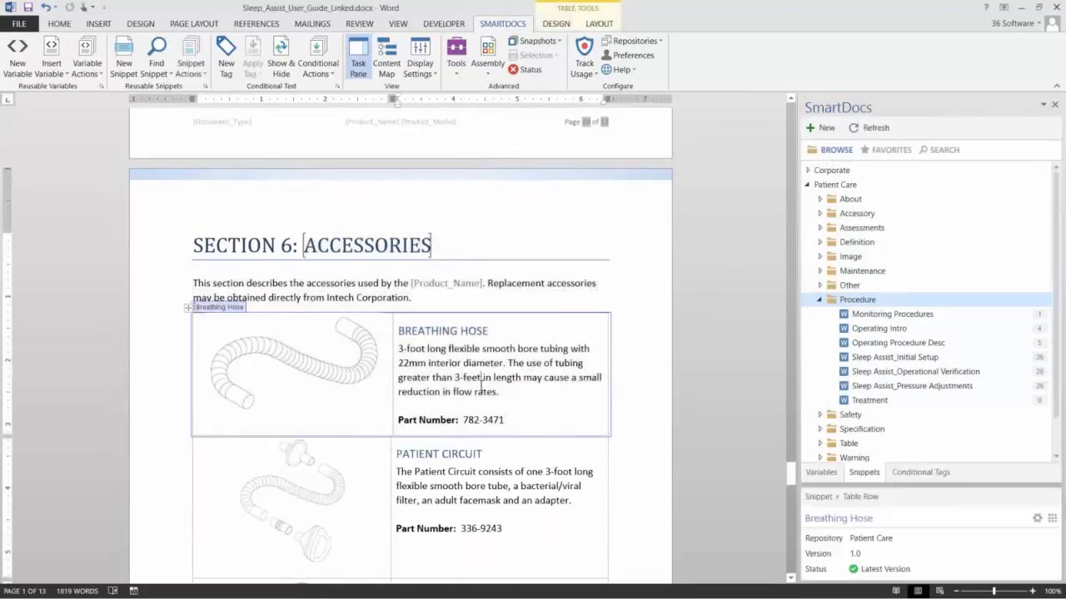
left_click(482, 498)
scroll(483, 500, "down", 3)
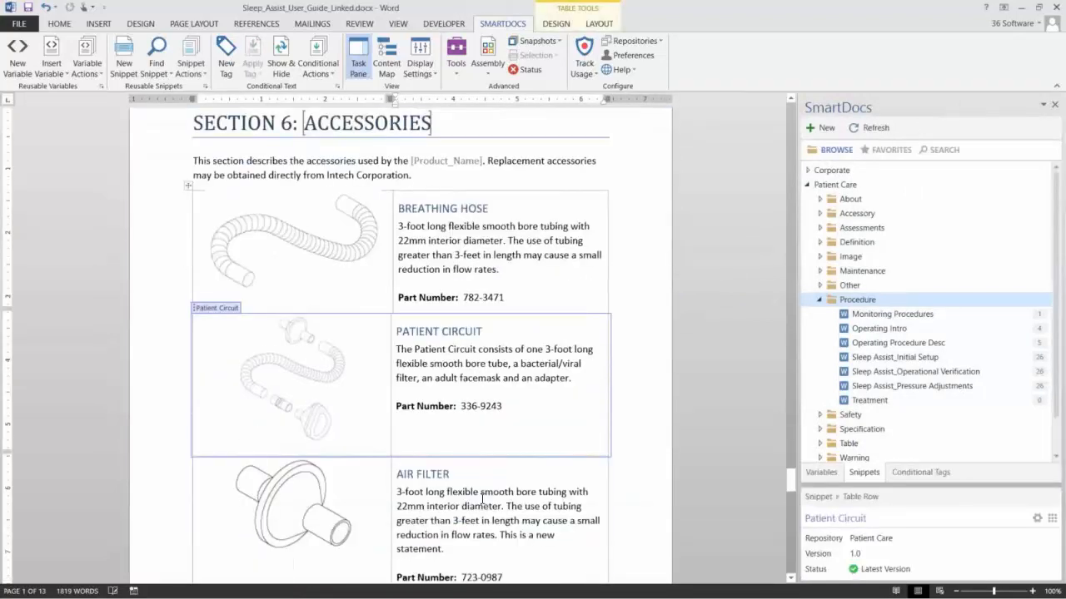
left_click(481, 498)
scroll(481, 498, "down", 3)
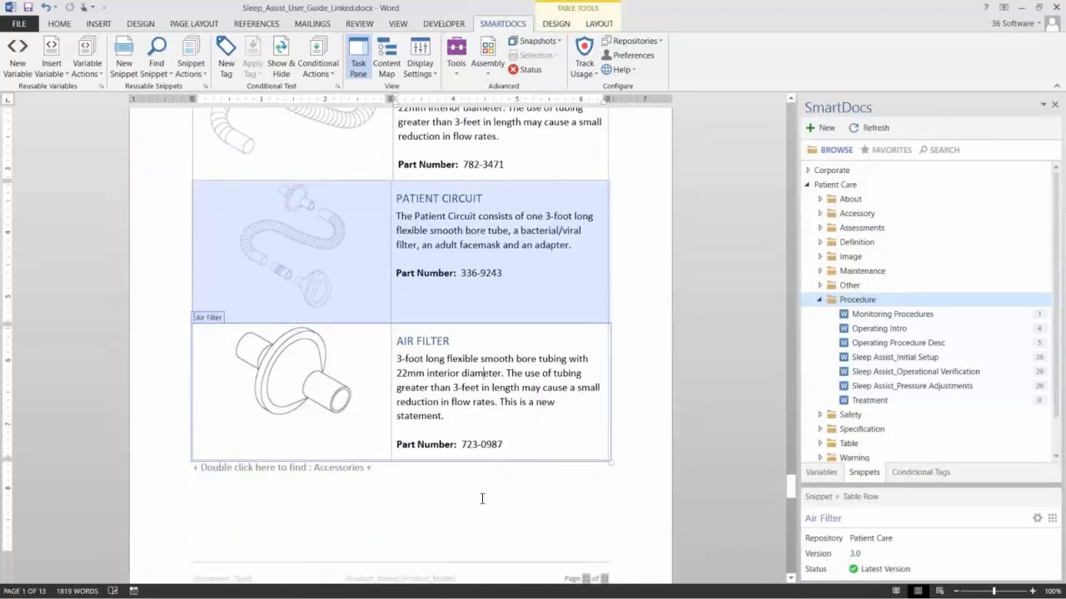
left_click(256, 471)
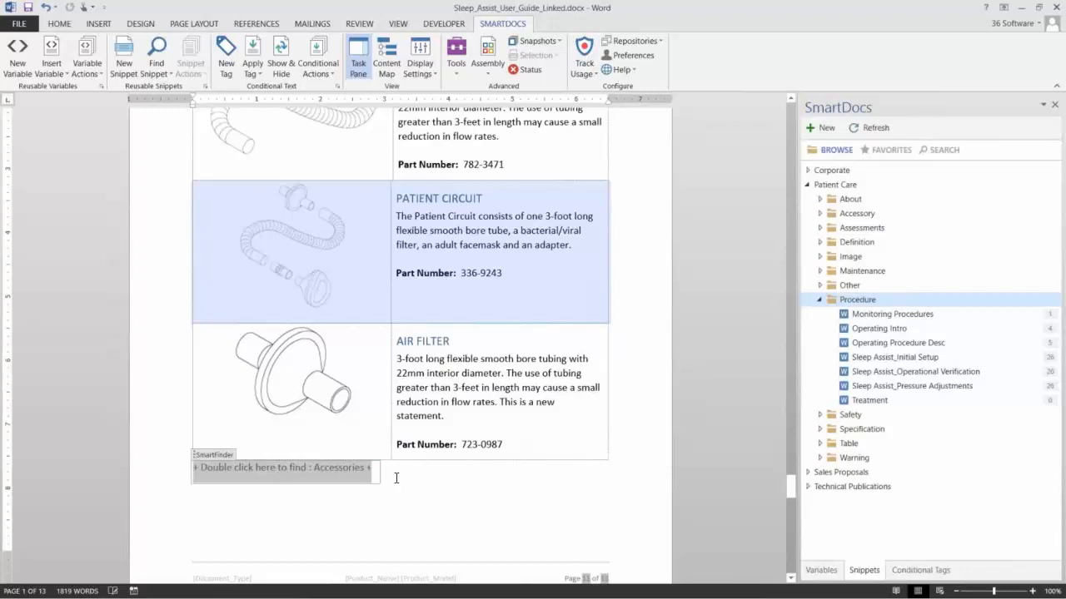
- Start a new snippet below the Accessories SmartFinder placeholder, based on the Accessory Snippet template in the Patient Care repository
left_click(277, 503)
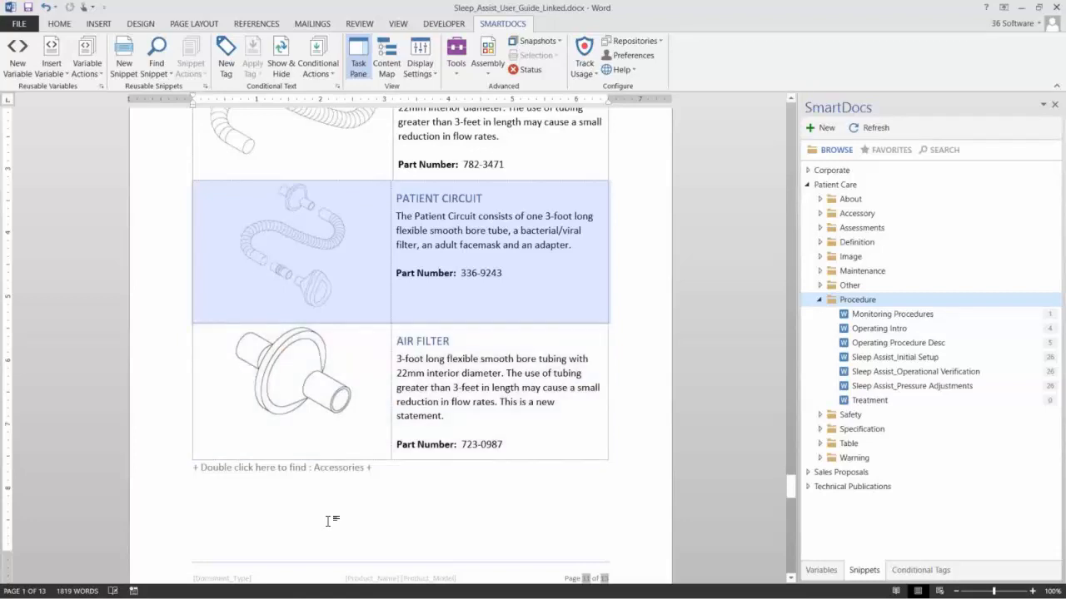
left_click(127, 63)
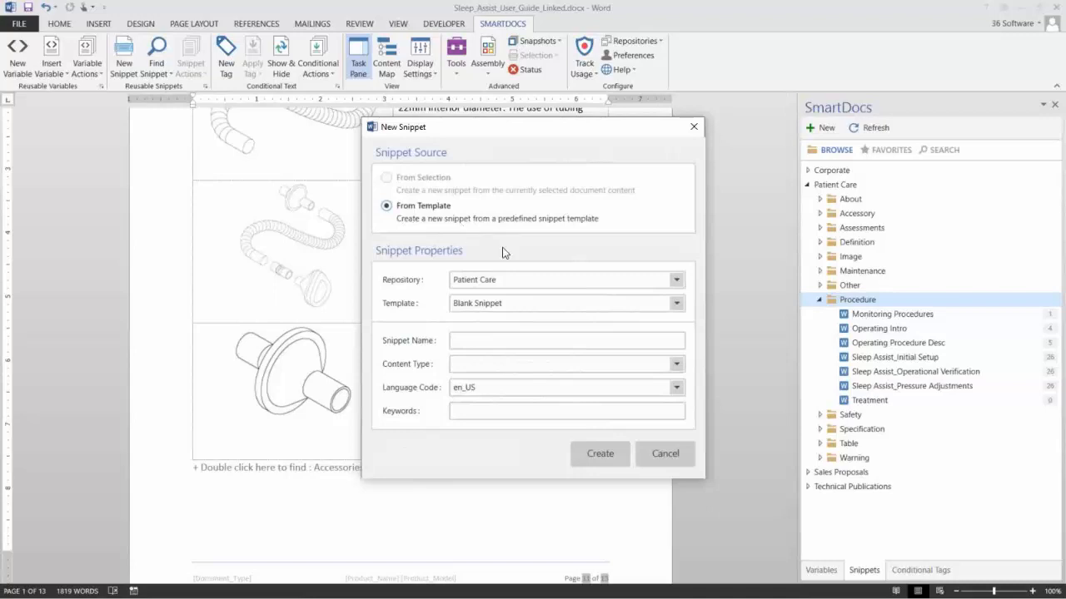
left_click(676, 304)
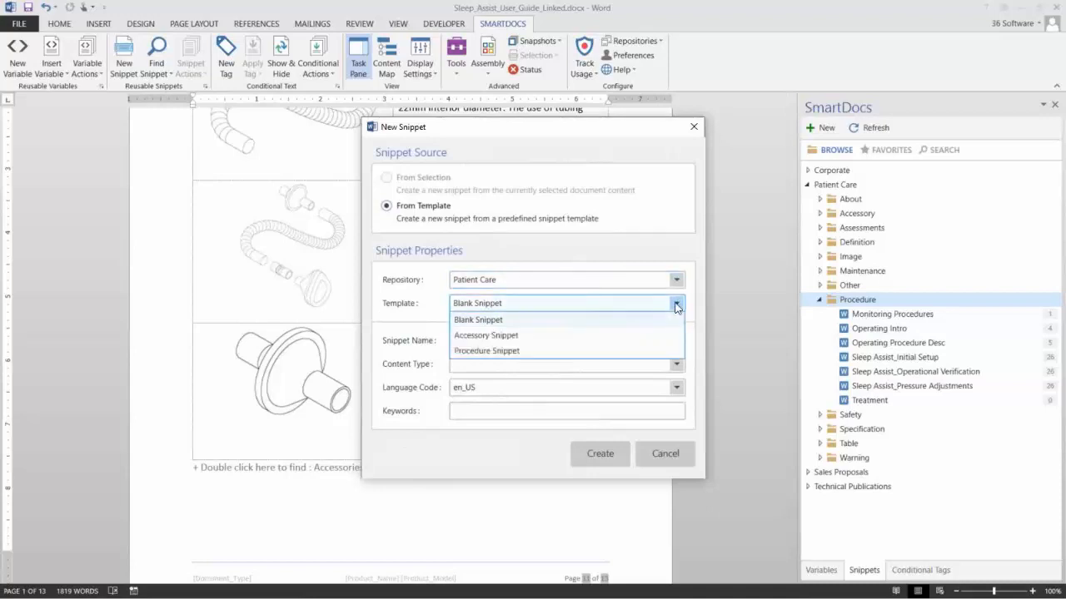
left_click(509, 336)
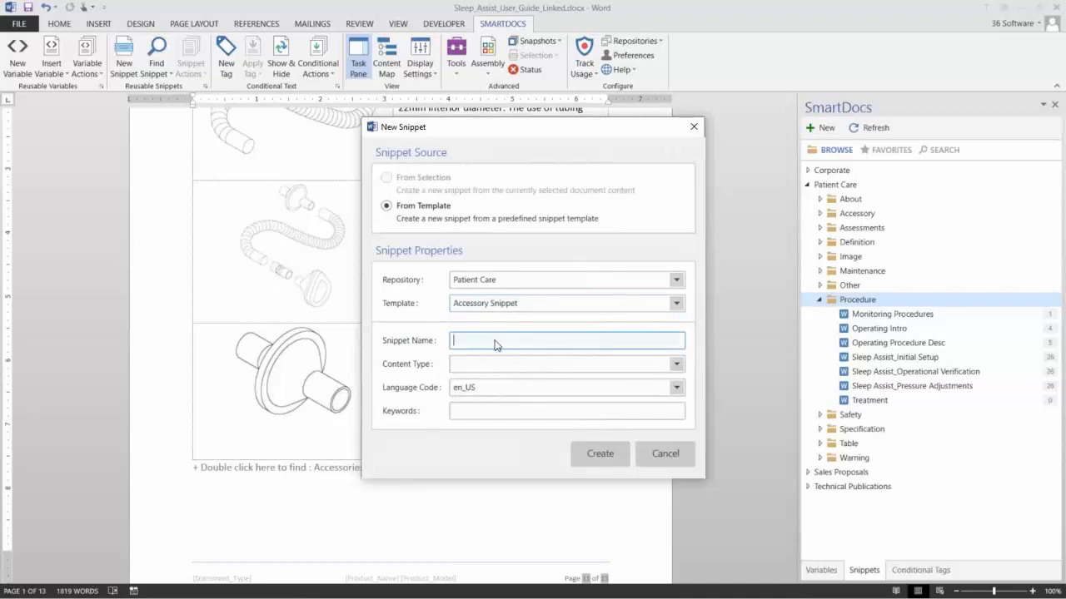
left_click_drag(581, 126, 790, 70)
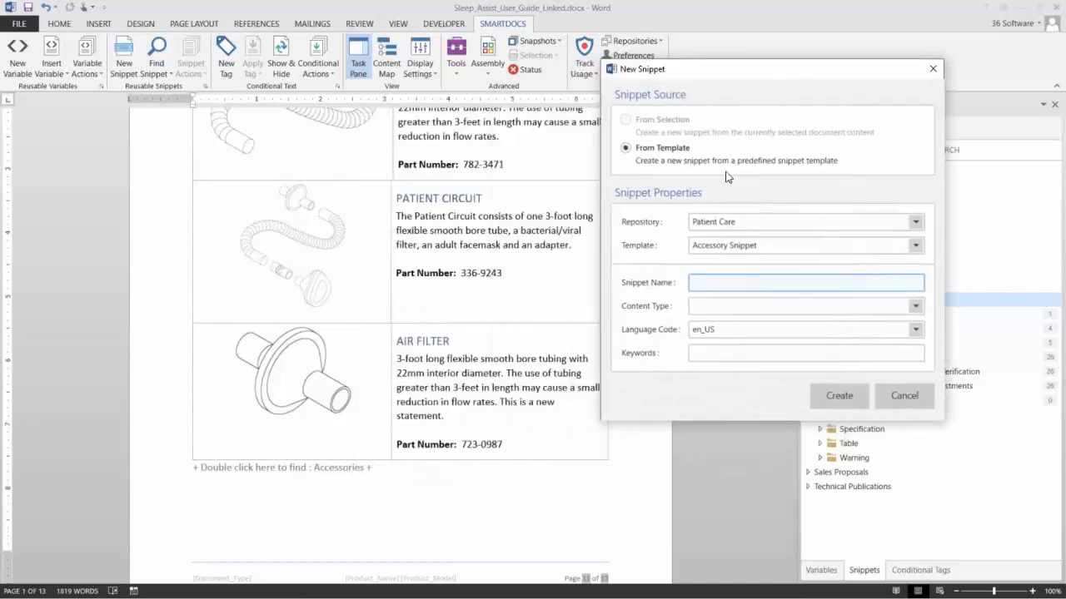
- Name the snippet Battery Charger, set its content type to Accessory, and create it with insertion into the document for editing
type("Battery Charger")
left_click(916, 306)
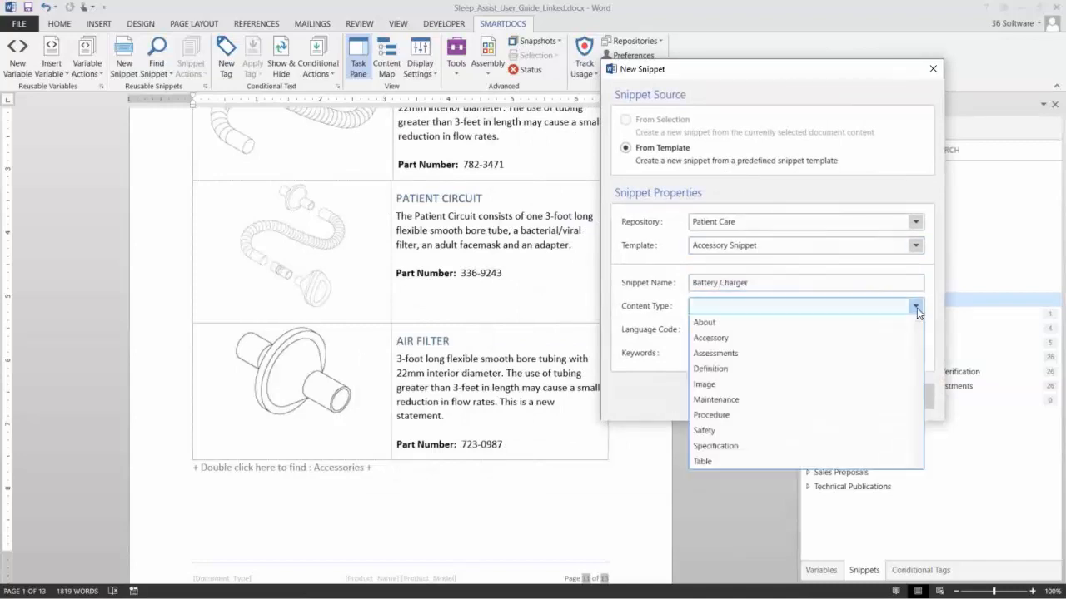
left_click(721, 339)
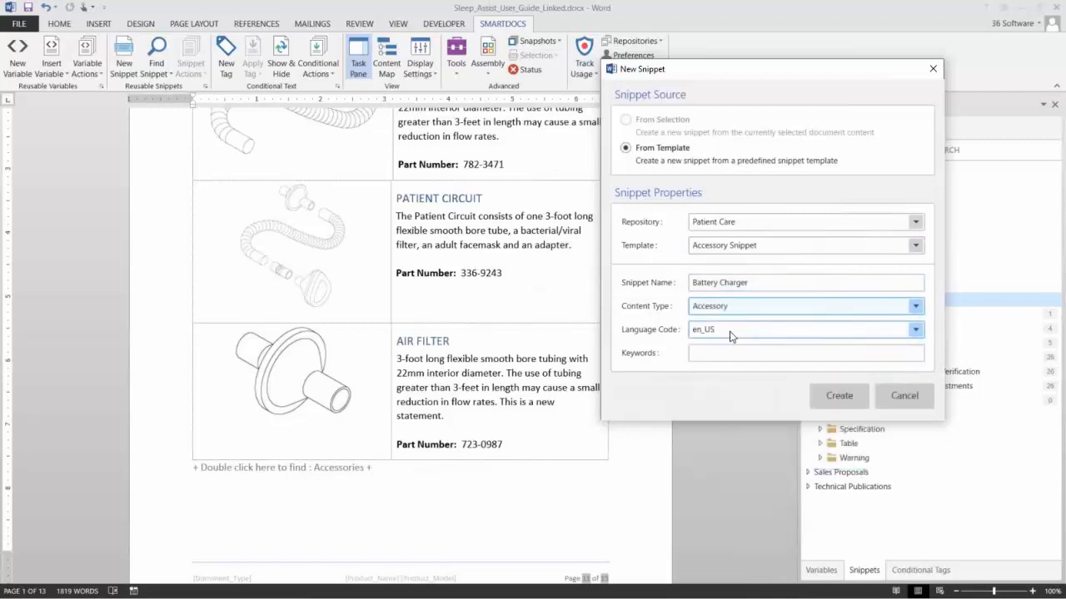
left_click(843, 396)
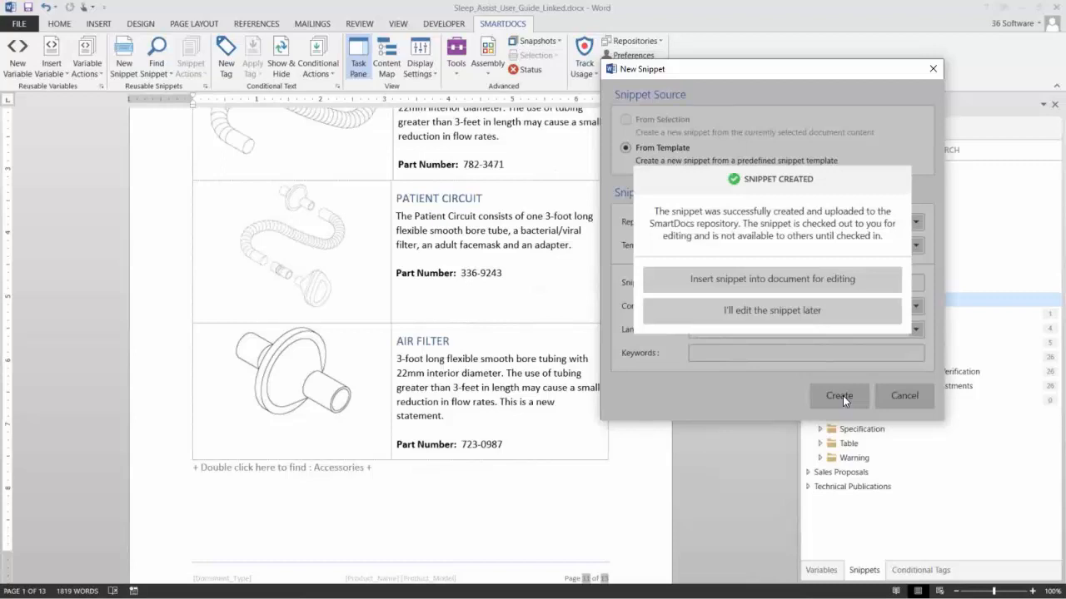
left_click(773, 279)
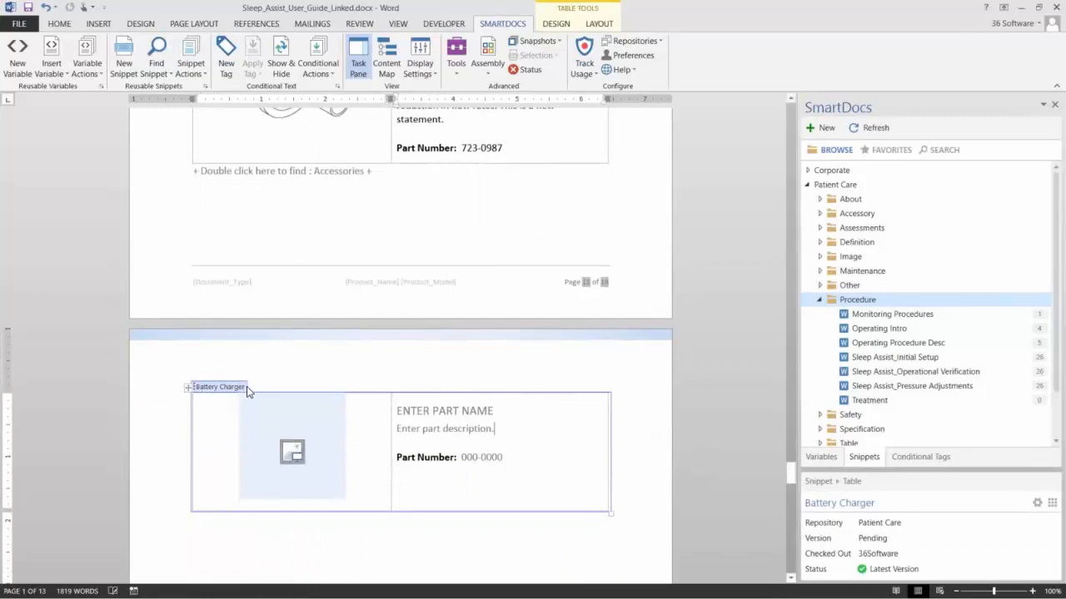
- Examine the Battery Charger entry in the Accessory category and the inserted template's part image, name and description placeholders
left_click(820, 214)
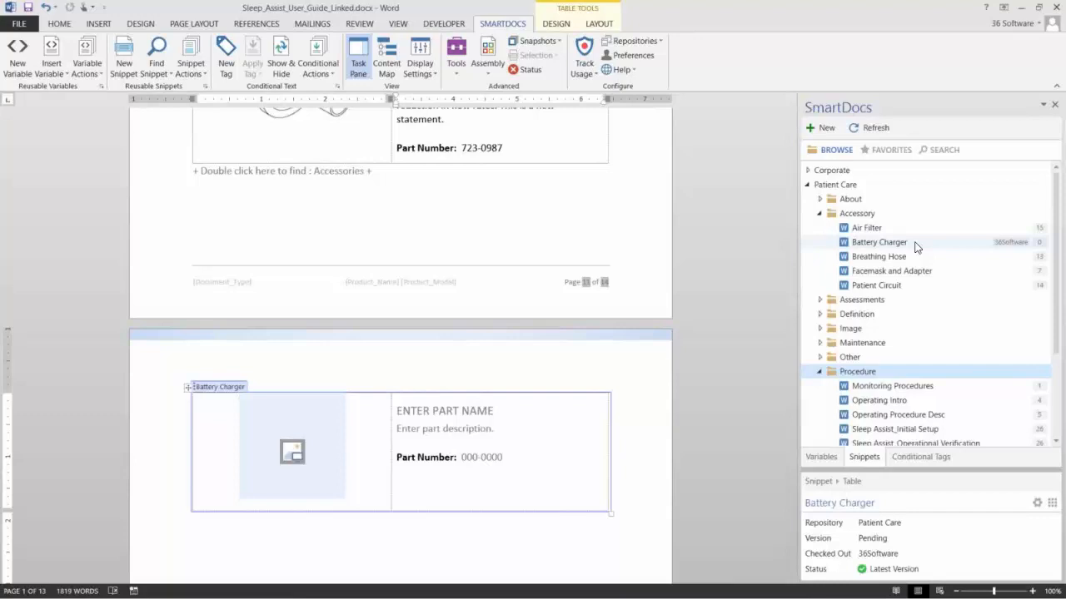
mouse_move(1006, 245)
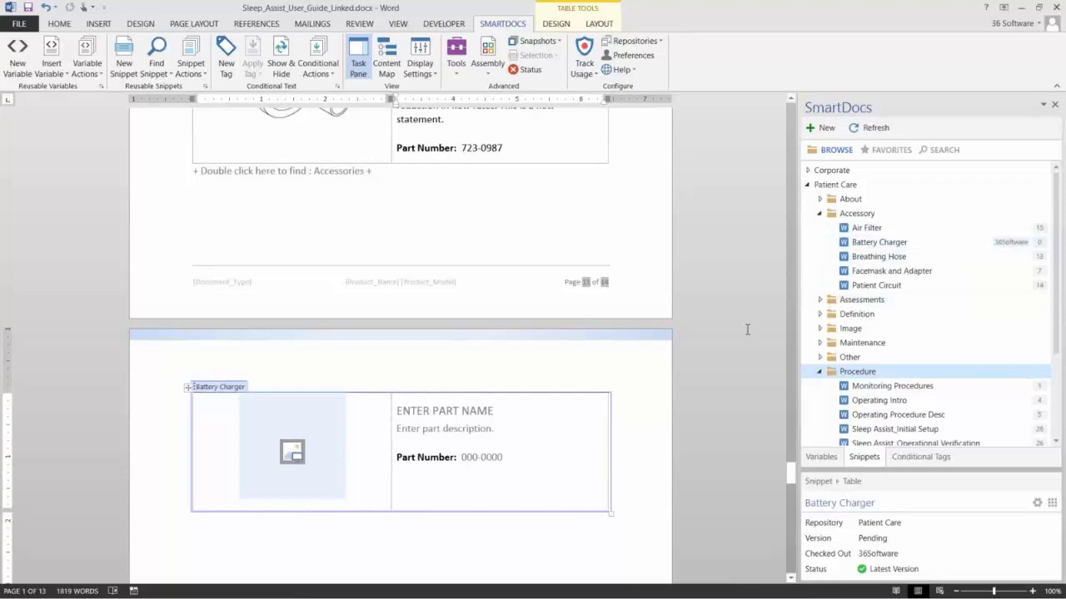
left_click(464, 412)
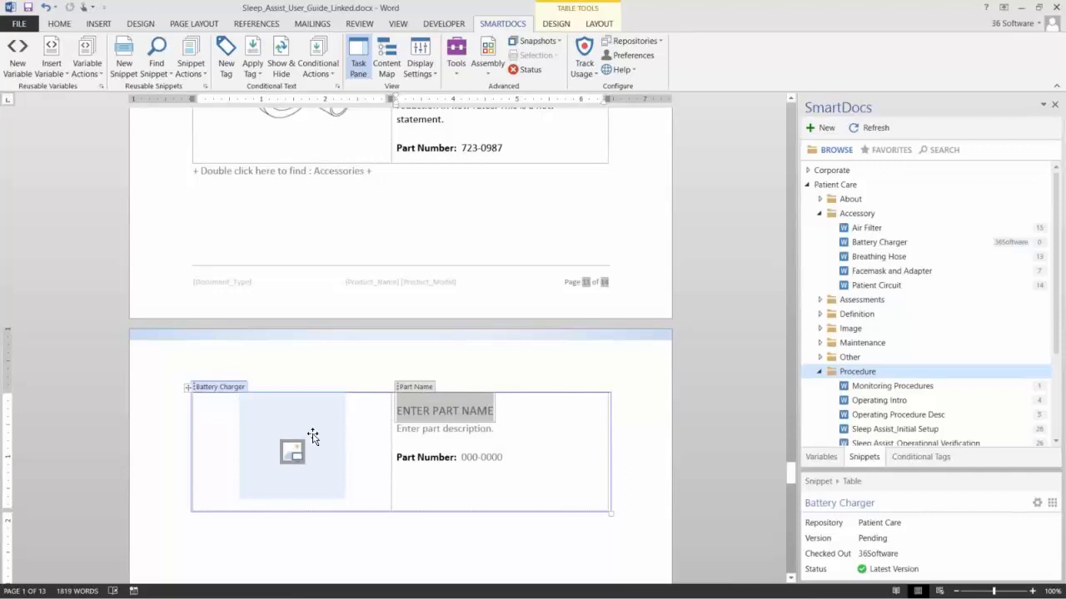
left_click(313, 437)
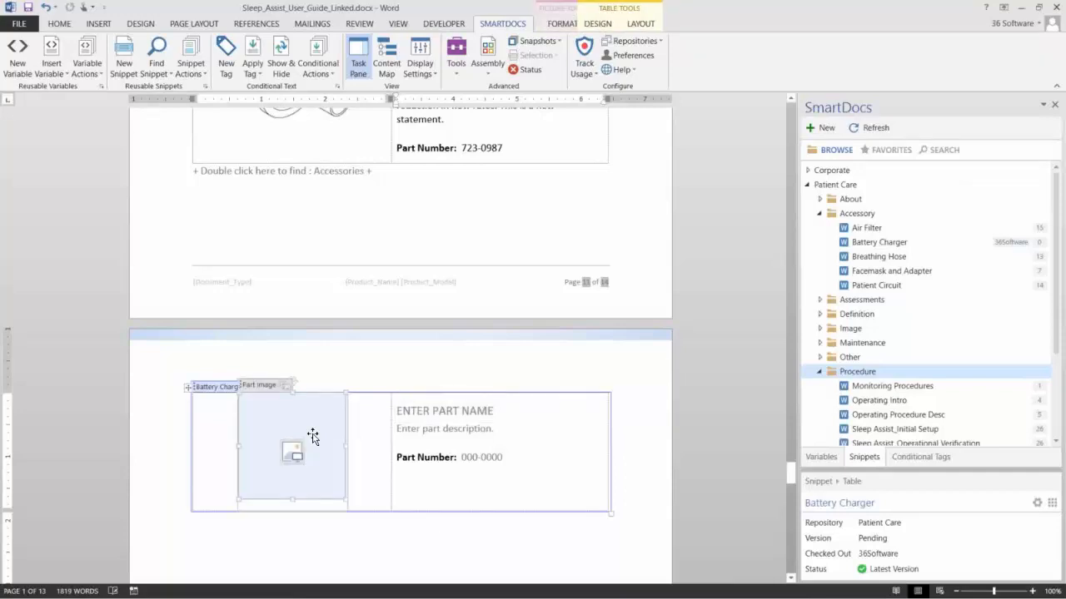
left_click(444, 431)
left_click(471, 411)
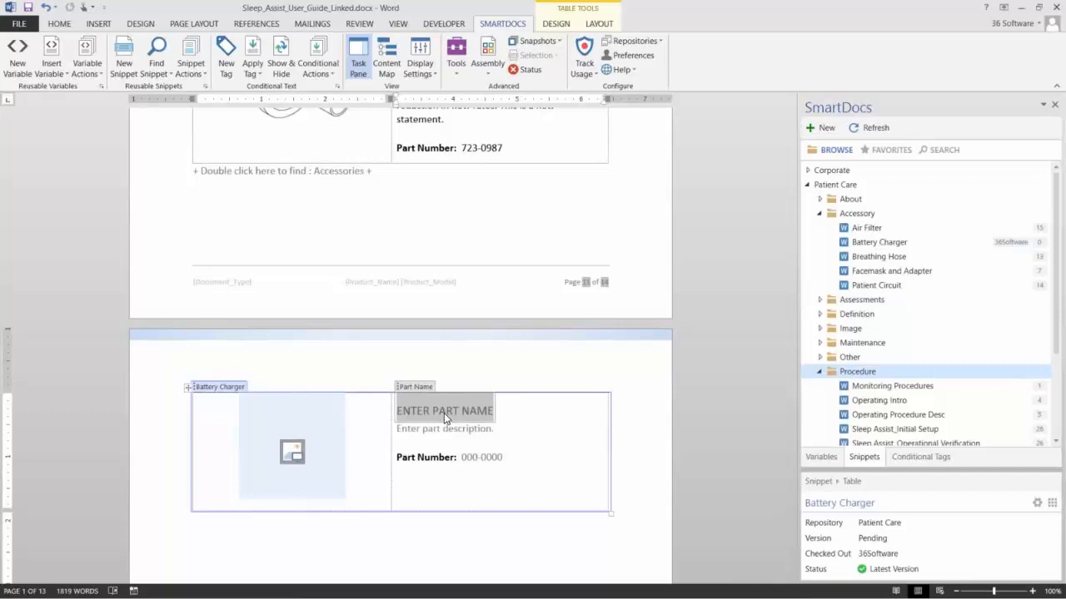
scroll(444, 413, "down", 1)
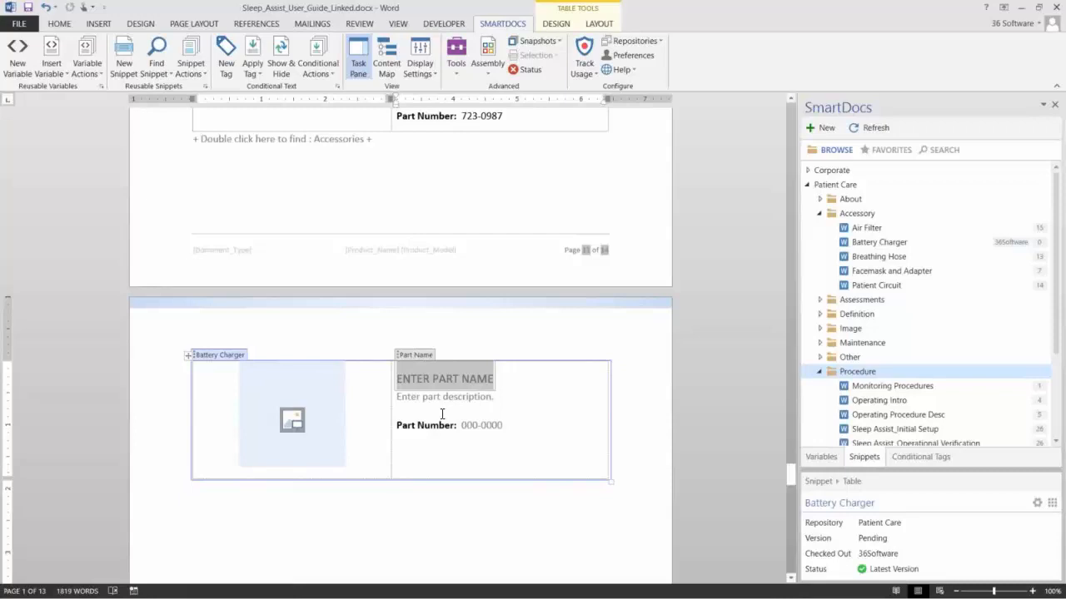
- Close the SmartDocs task pane and show the Content Map fully expanded, with only Section 3: SPECIFICATIONS collapsed
scroll(573, 446, "up", 4)
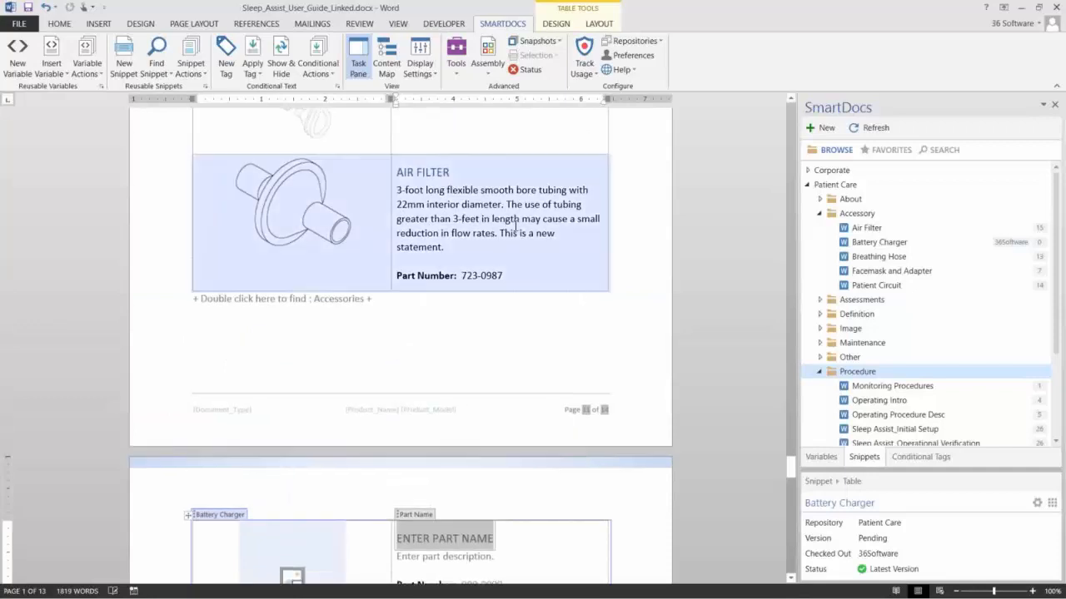
left_click(514, 224)
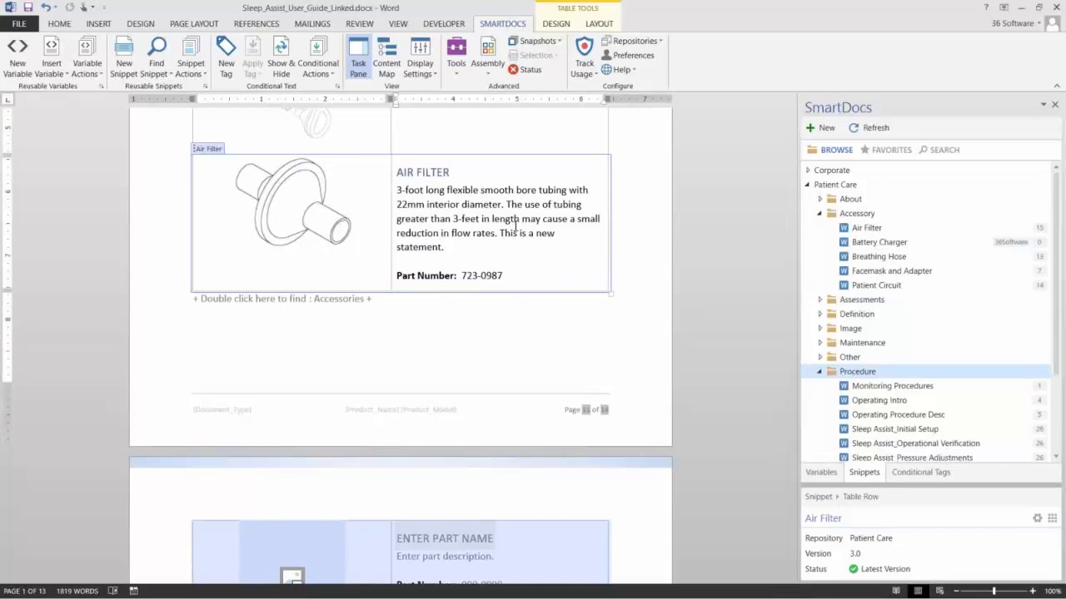
left_click(1055, 109)
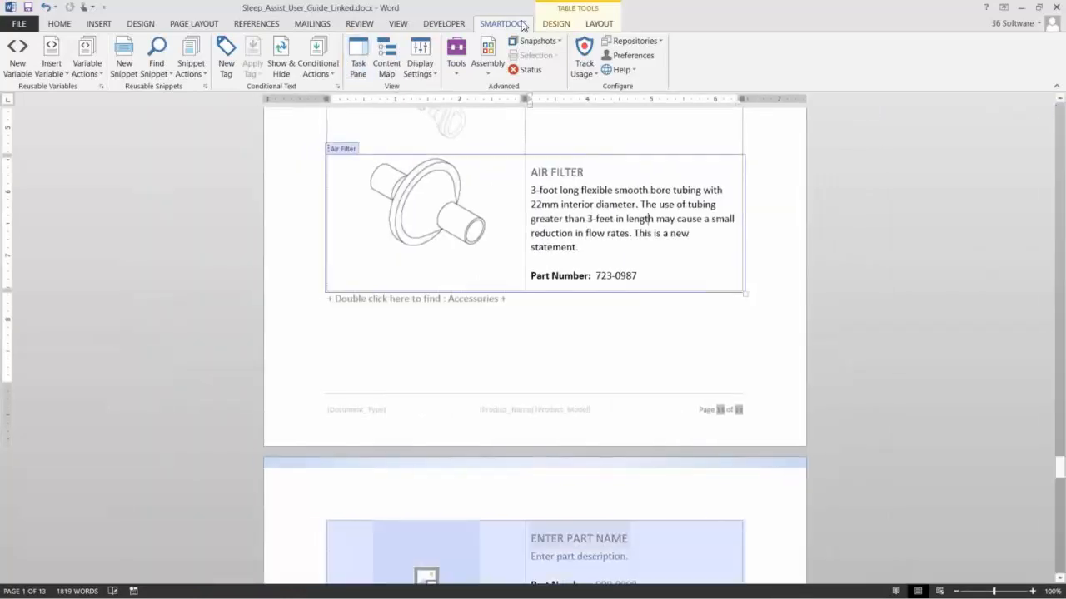
left_click(386, 68)
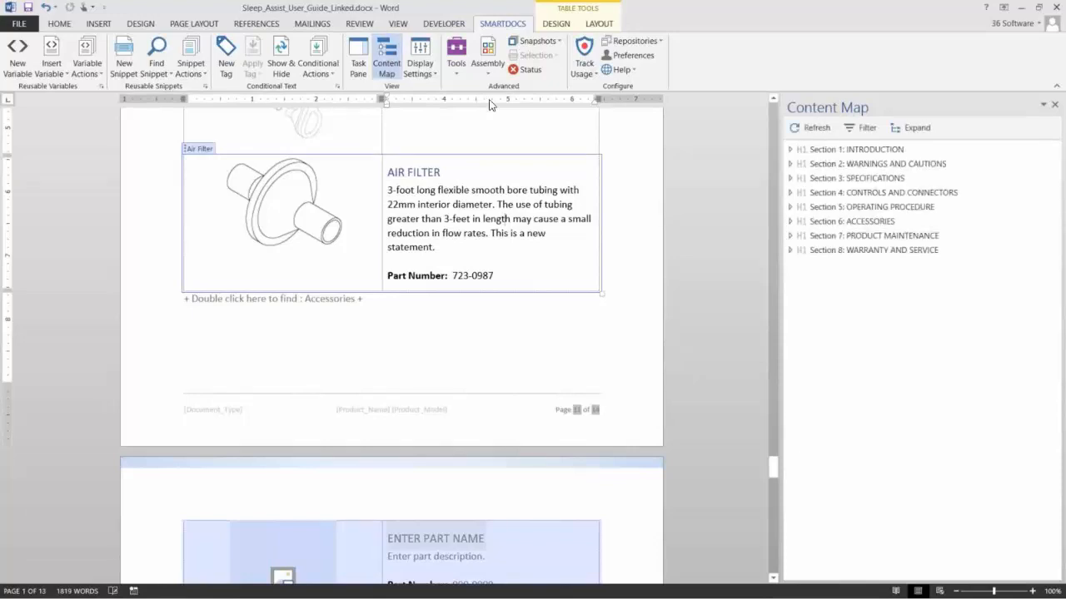
left_click(930, 131)
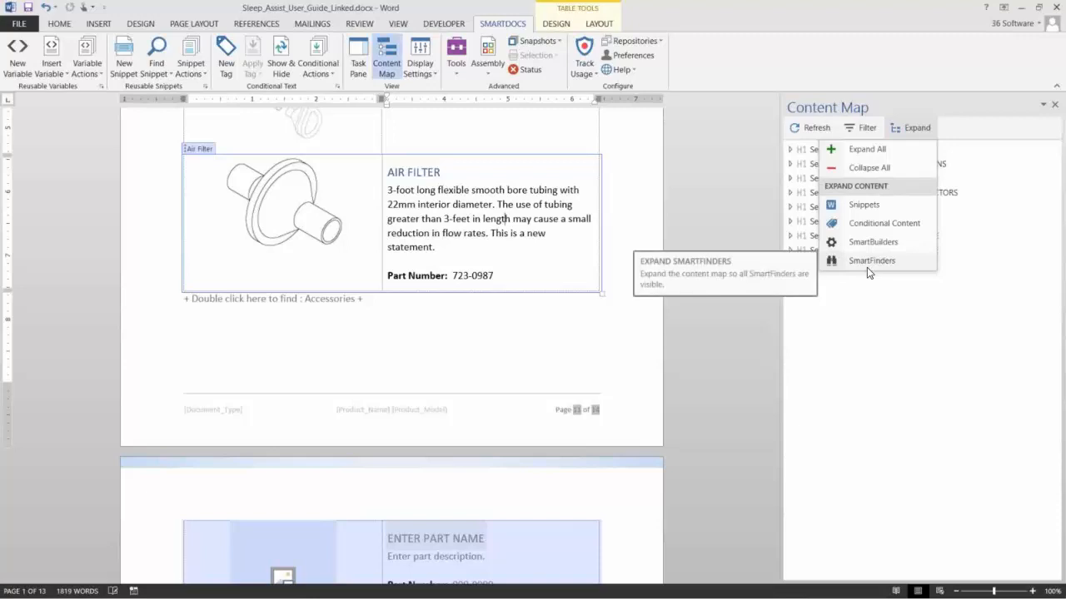
left_click(871, 151)
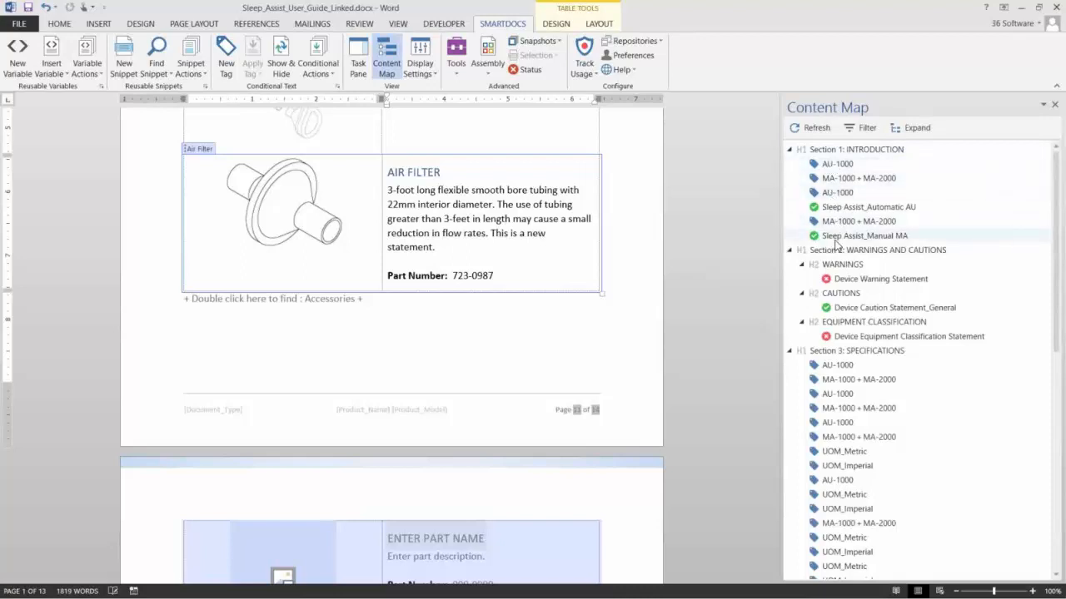
left_click(790, 351)
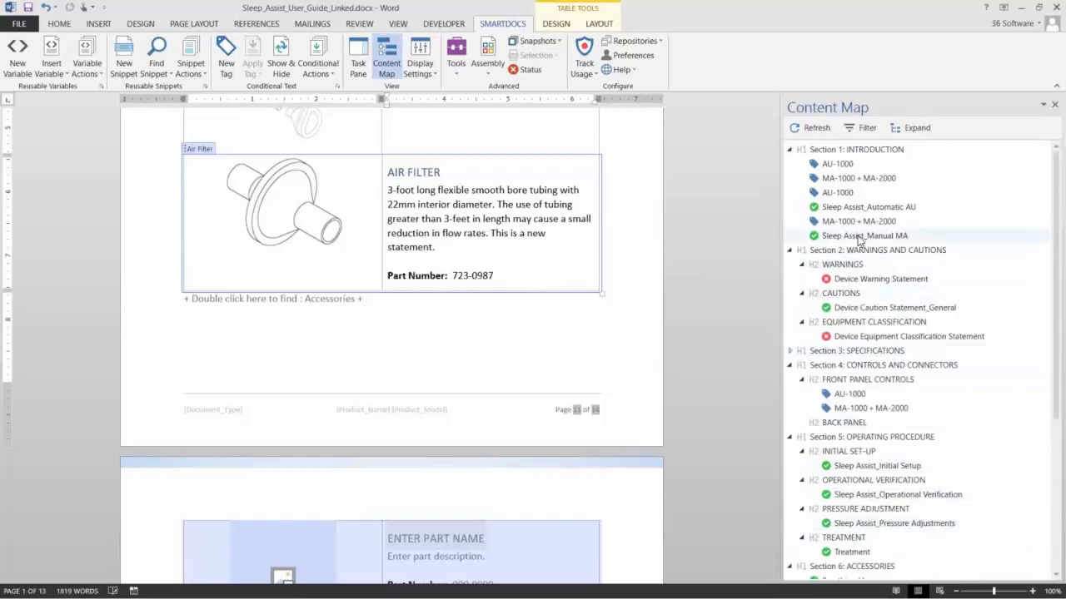
- Examine the Content Map's snippet statuses, then go to the Device Equipment Classification Statement and view its available actions
scroll(866, 339, "down", 5)
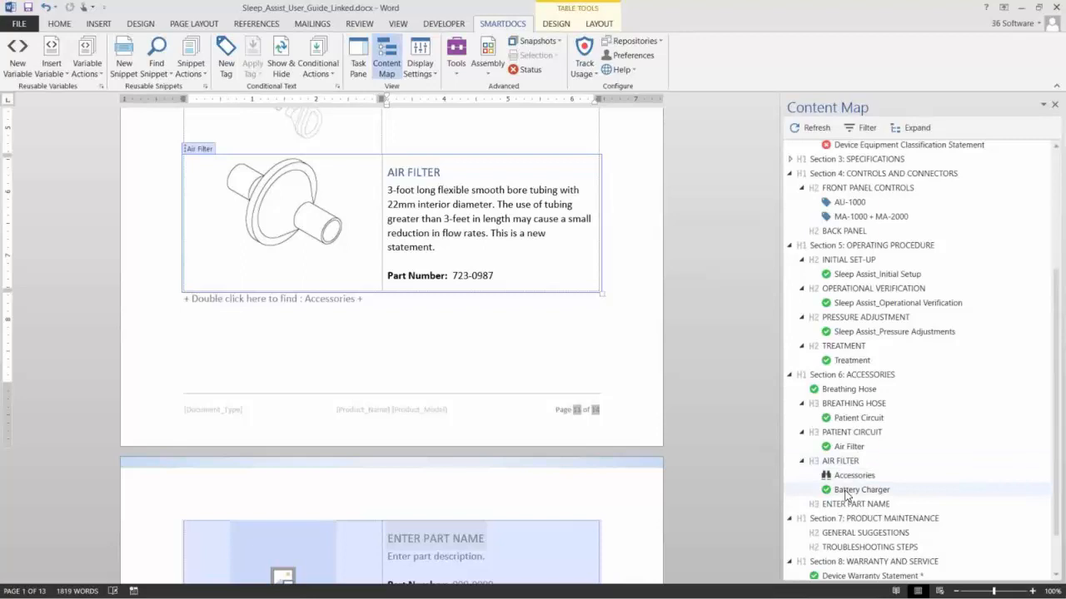
scroll(874, 375, "up", 3)
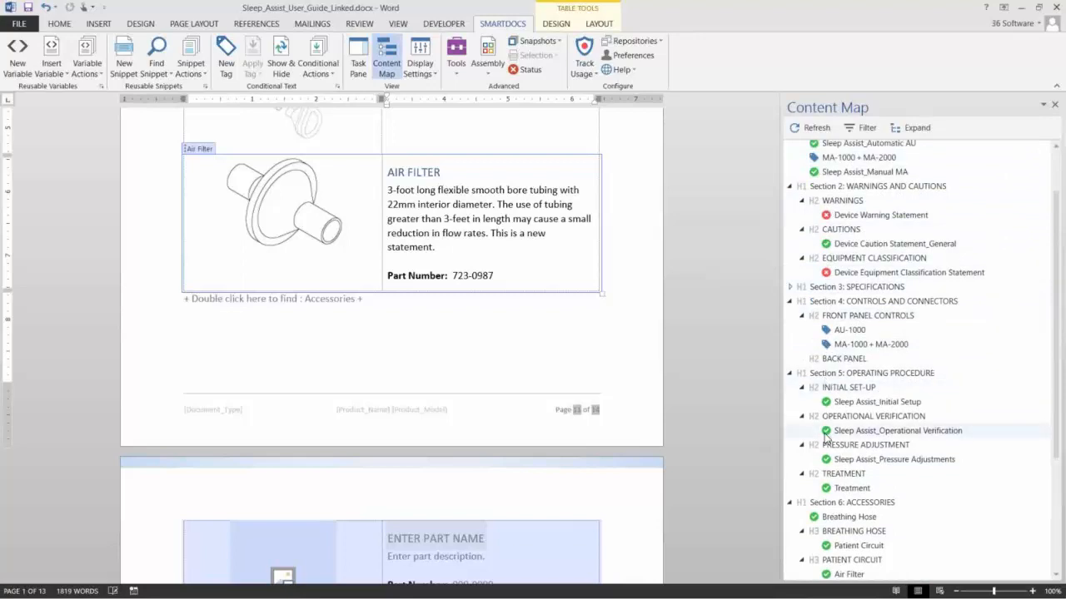
left_click(850, 275)
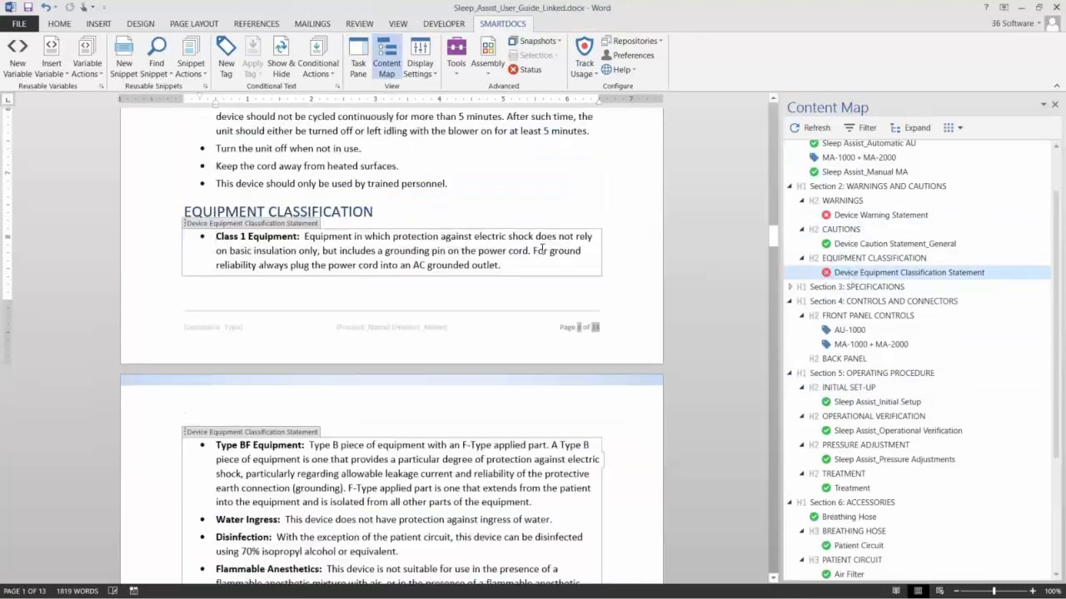
left_click(949, 128)
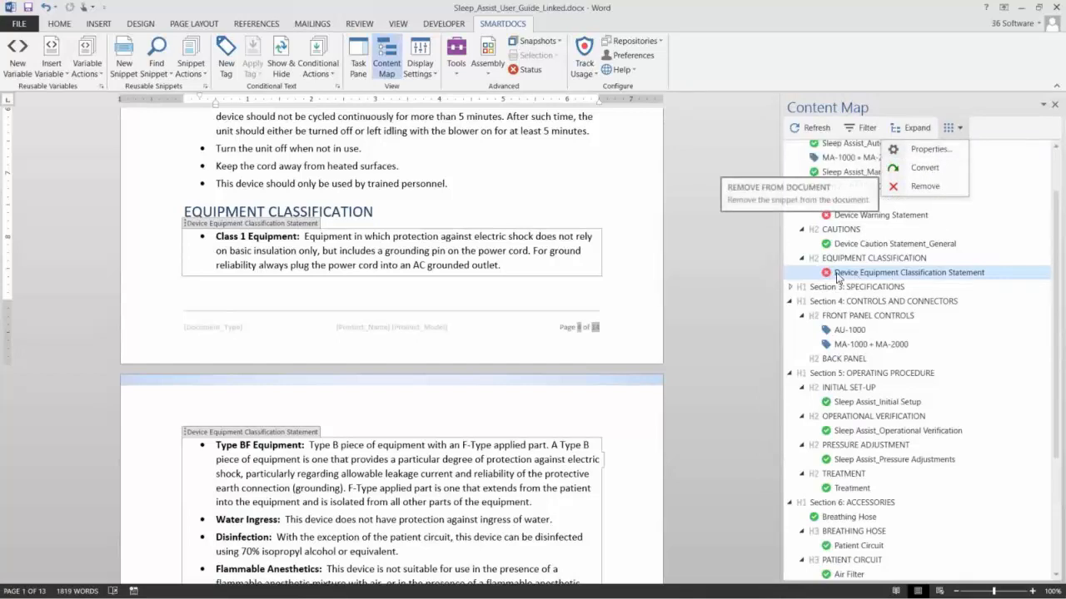
left_click(502, 251)
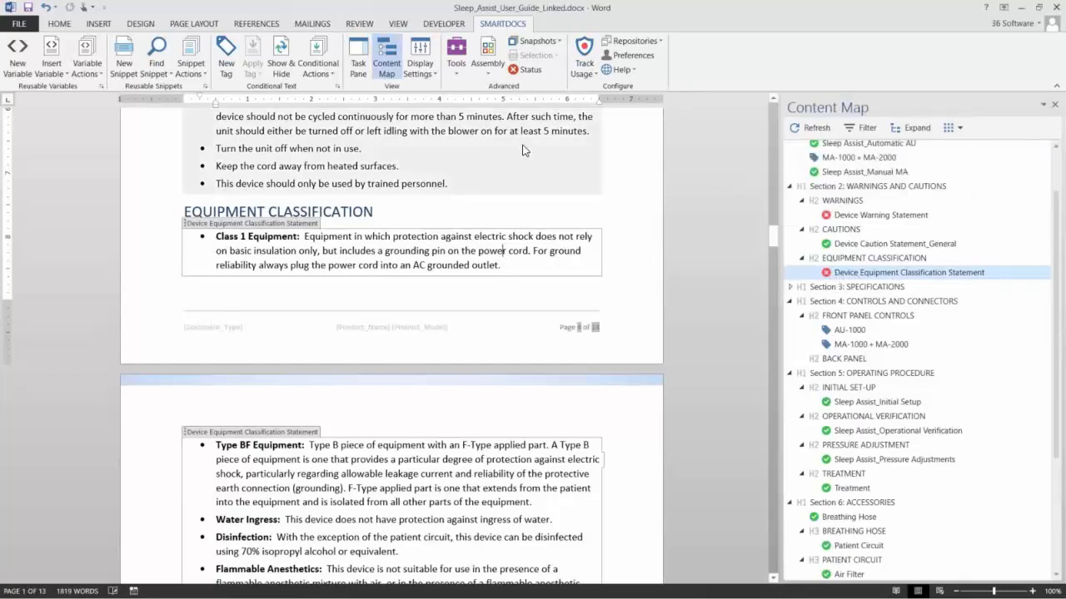
- Check the document's content status and examine the versions and repository status in its managed list of reusable snippets
left_click(530, 71)
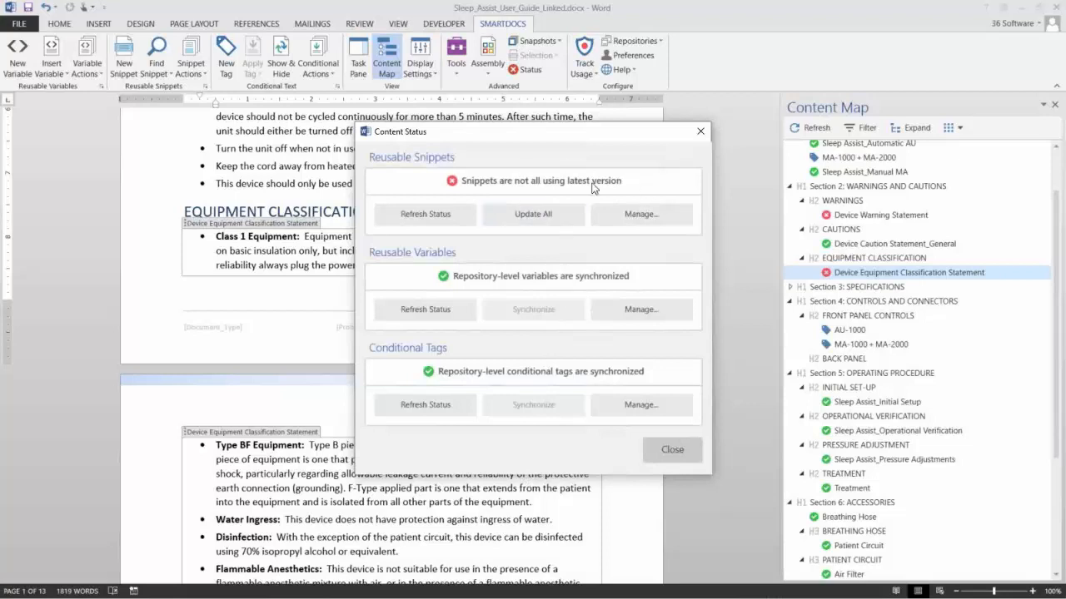
left_click(649, 218)
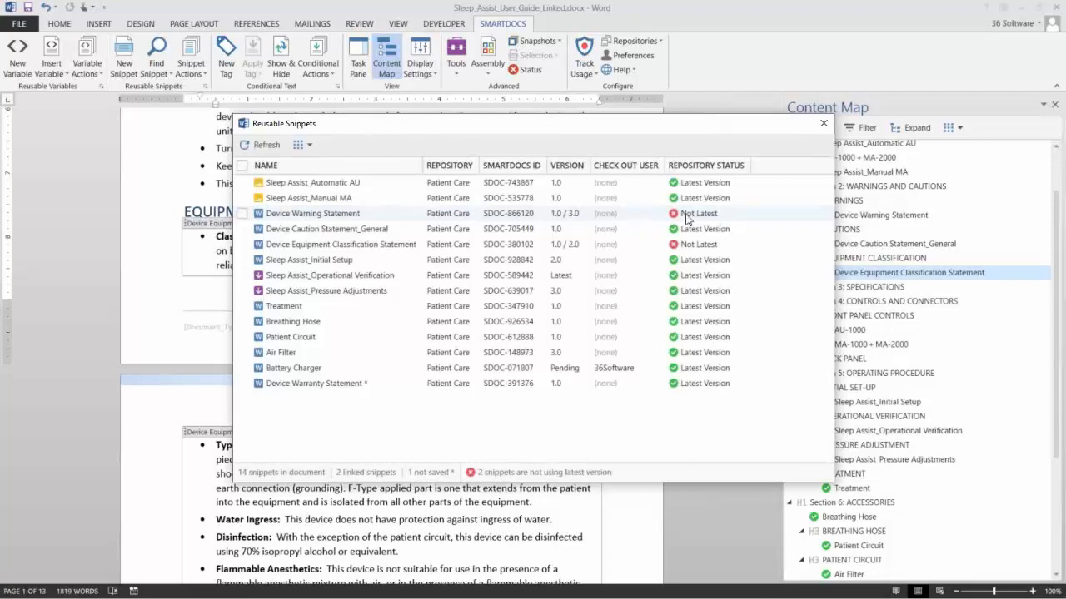
left_click_drag(697, 124, 606, 122)
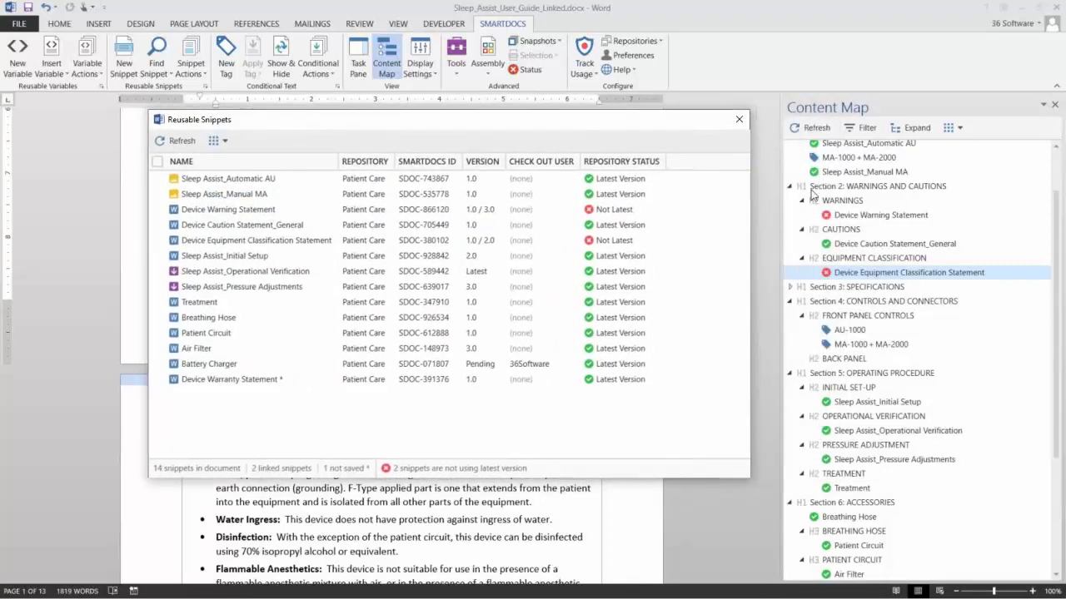
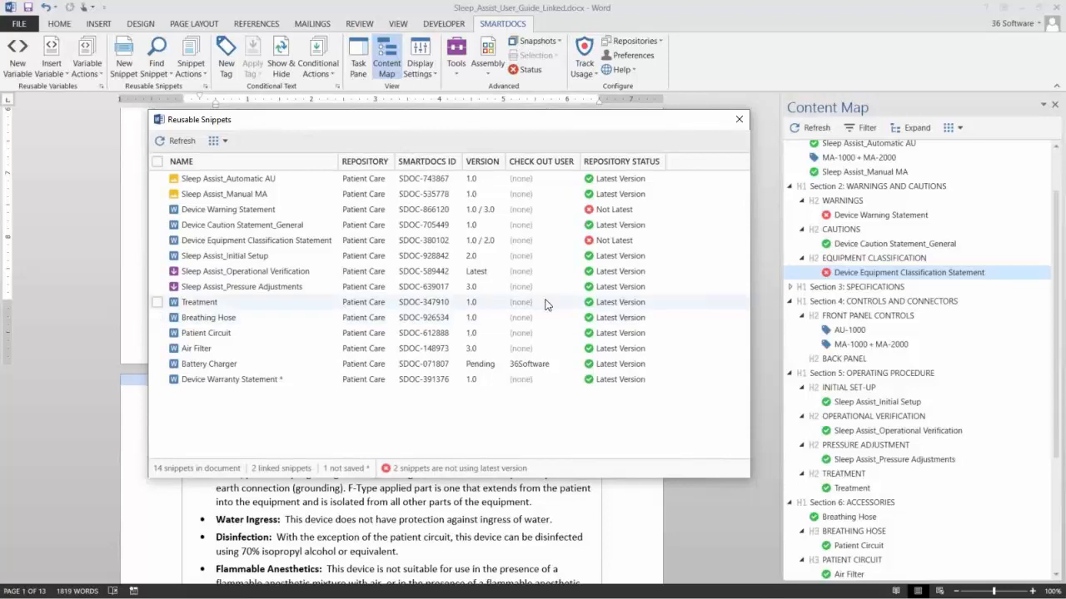
- Select the Device Warning Statement and run the bulk update of all embedded snippets to their latest version
left_click(157, 210)
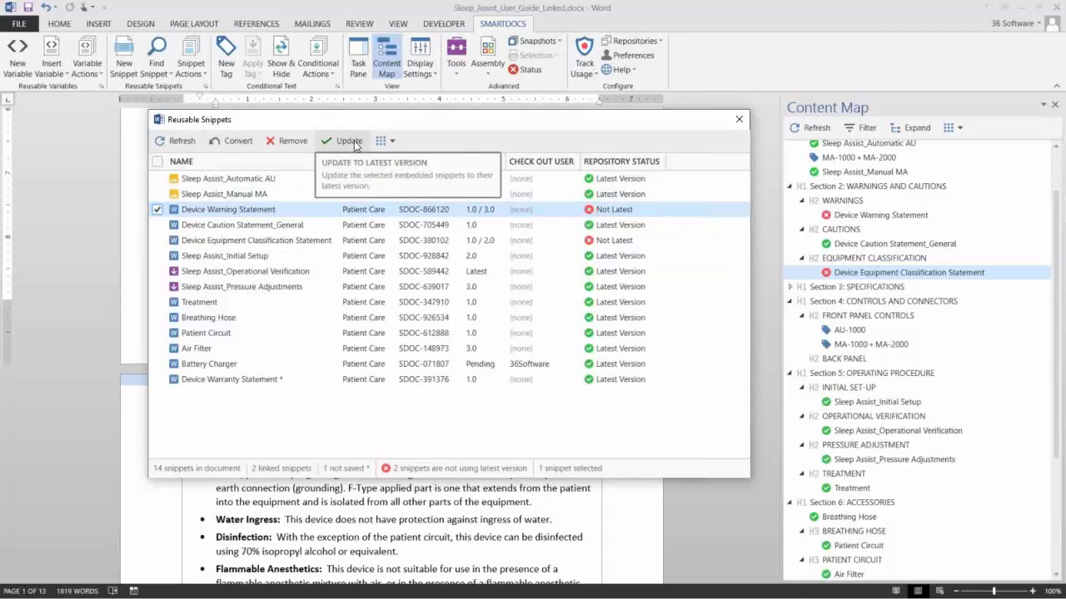
left_click(392, 141)
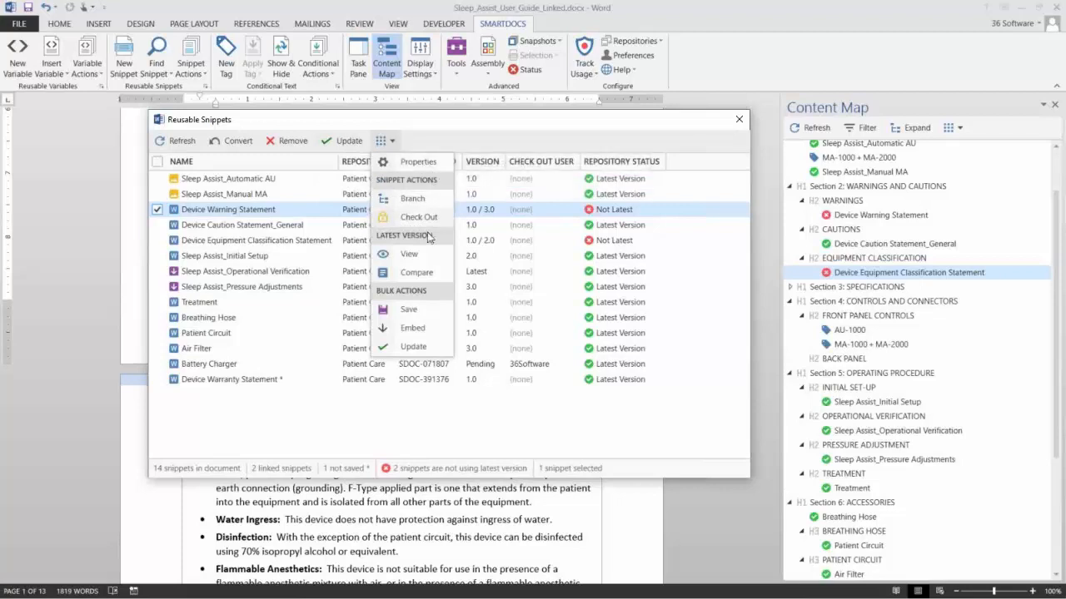
left_click(418, 349)
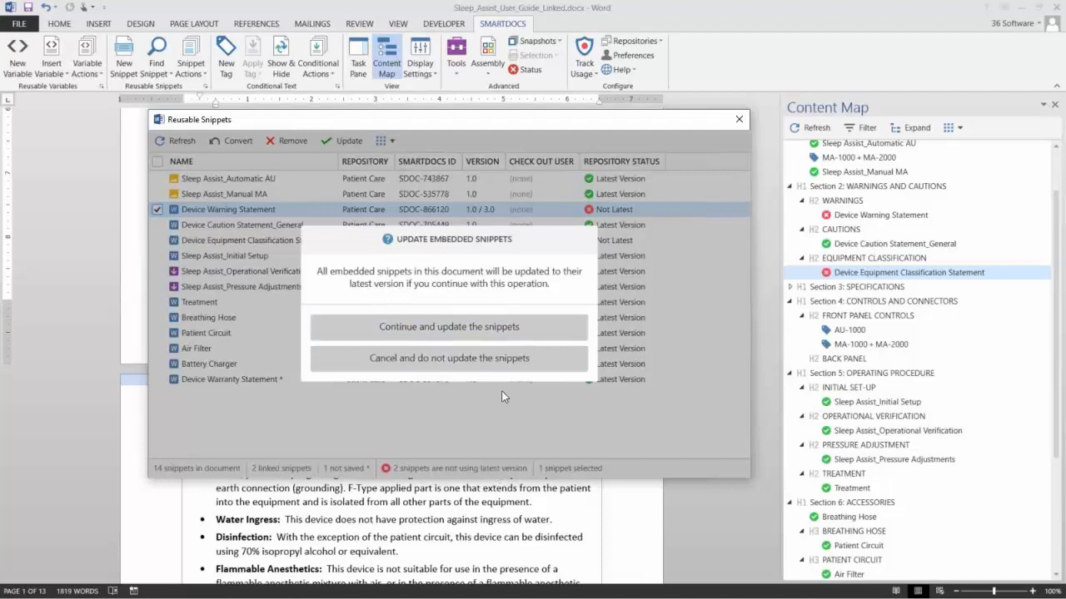
left_click(497, 327)
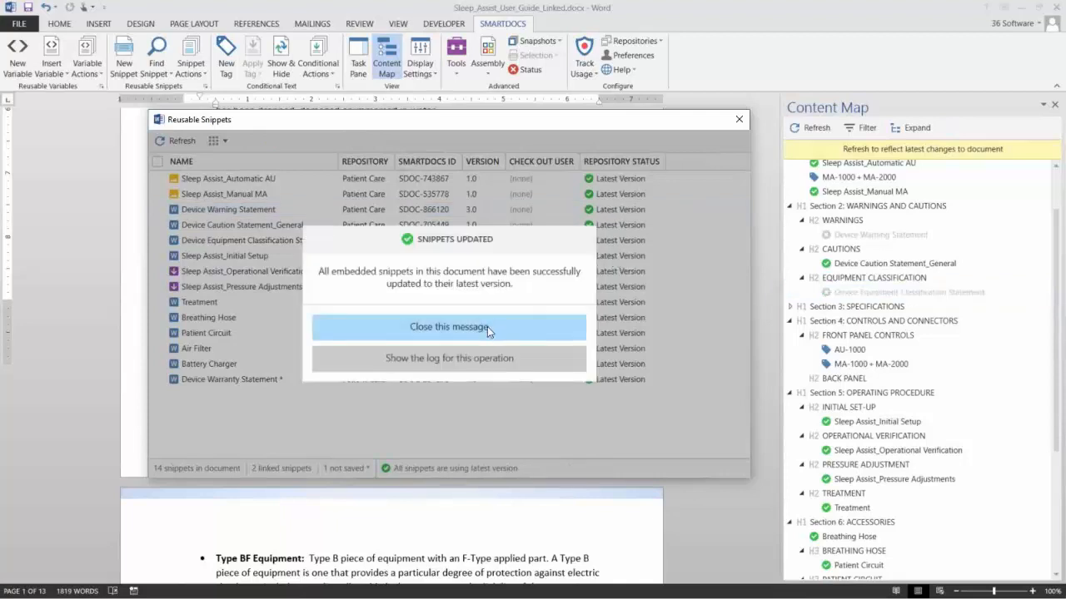
left_click(489, 330)
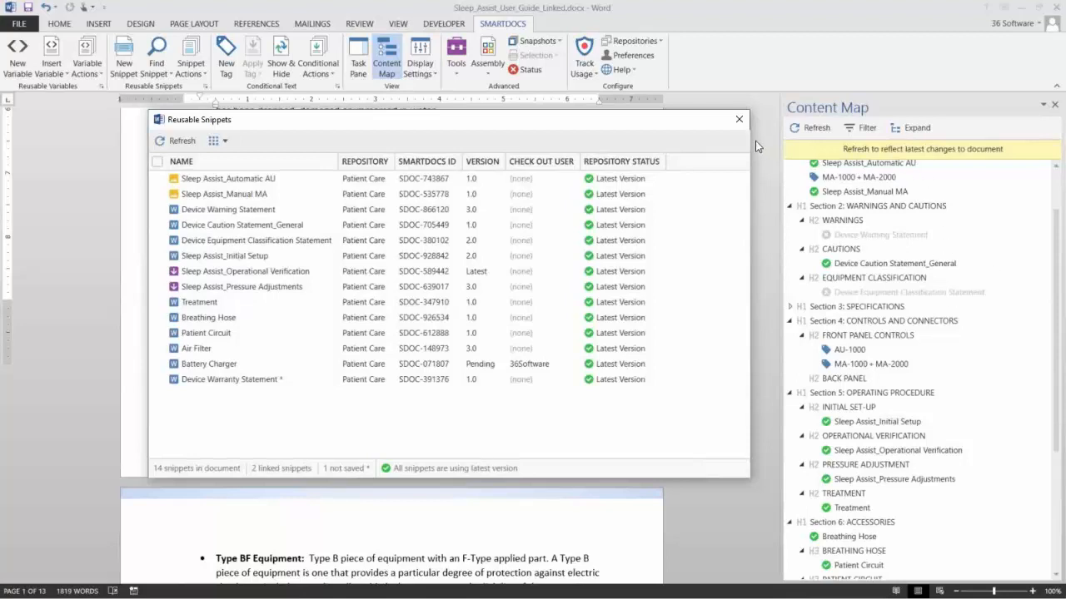
- Close the reusable snippets list and the Content Status dialog, and refresh the Content Map
left_click(740, 120)
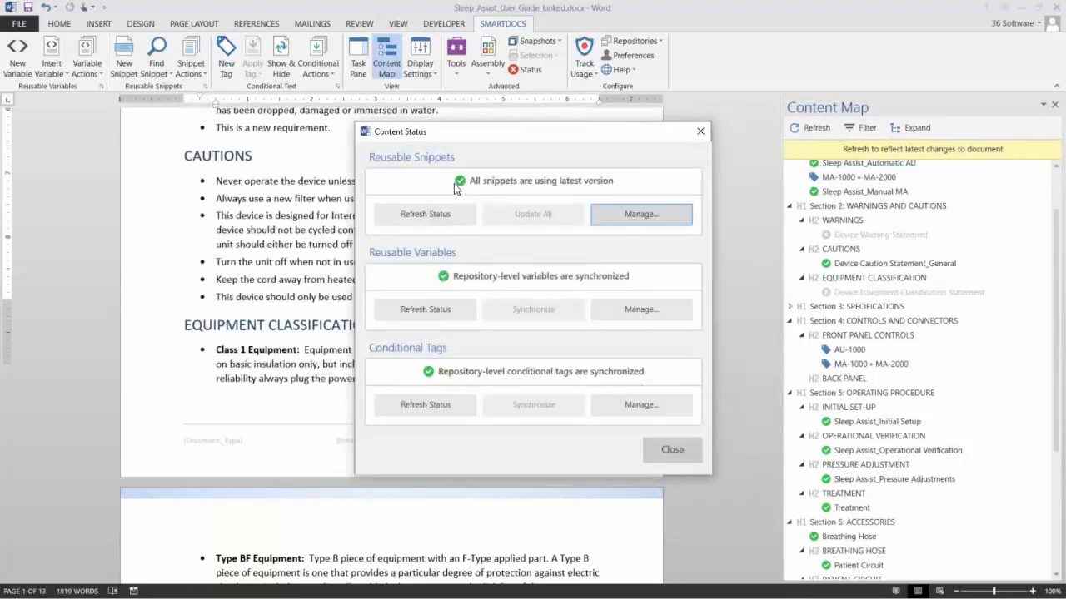
left_click(668, 449)
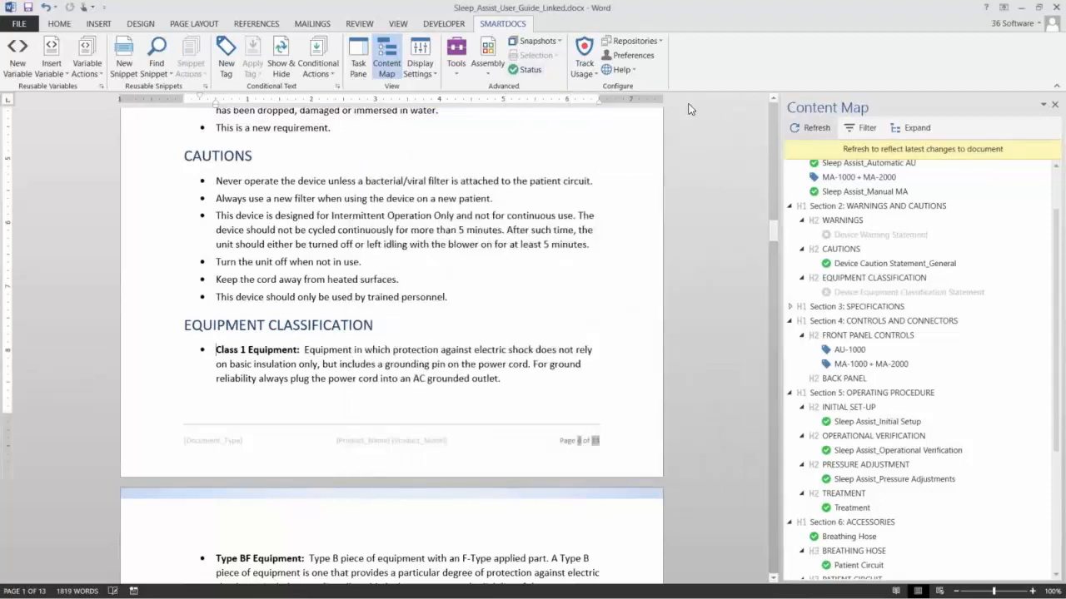
left_click(813, 131)
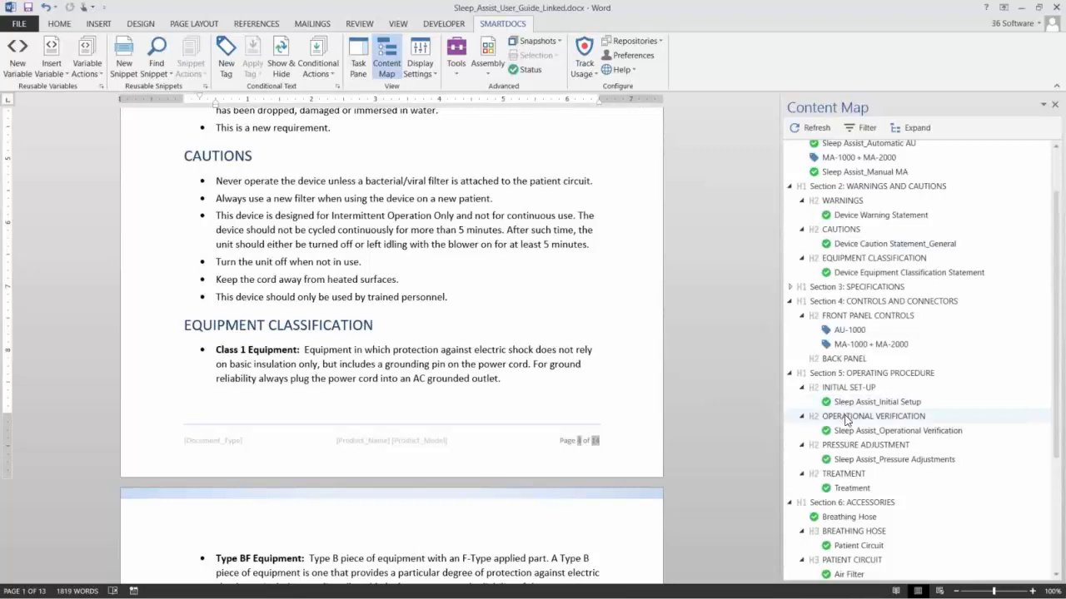
- Use the Content Map to go to the AIR FILTER heading in Section 6 and view the accessory rows
scroll(845, 419, "down", 3)
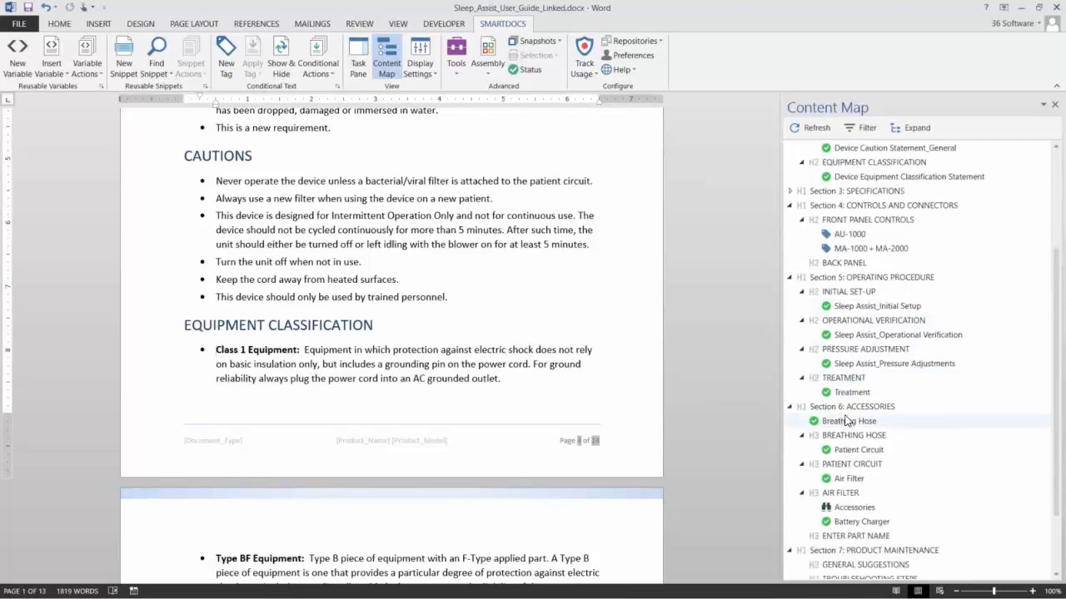
scroll(847, 420, "down", 1)
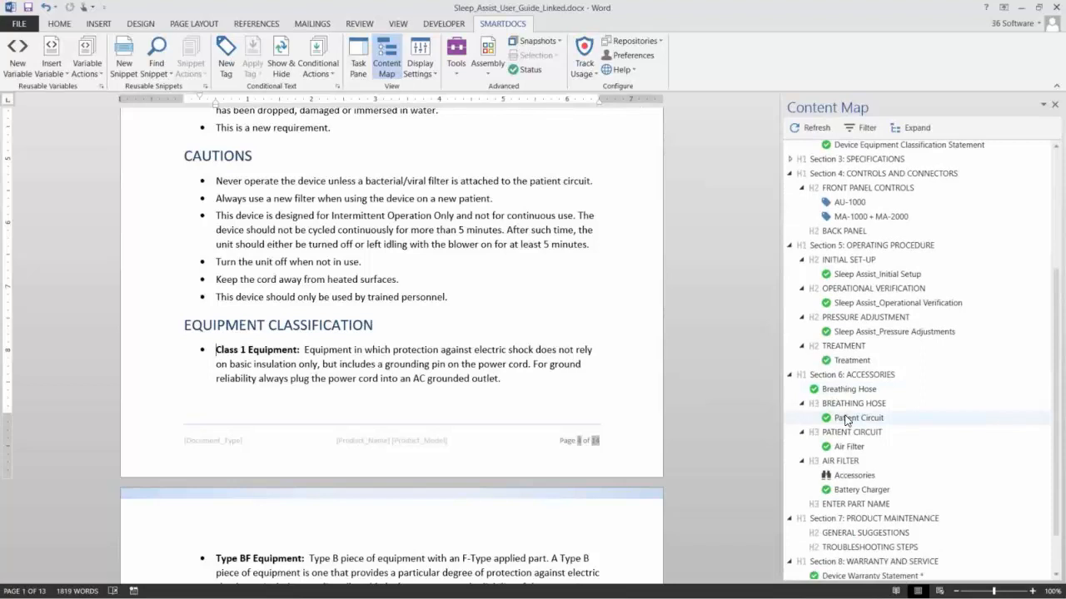
scroll(846, 421, "down", 1)
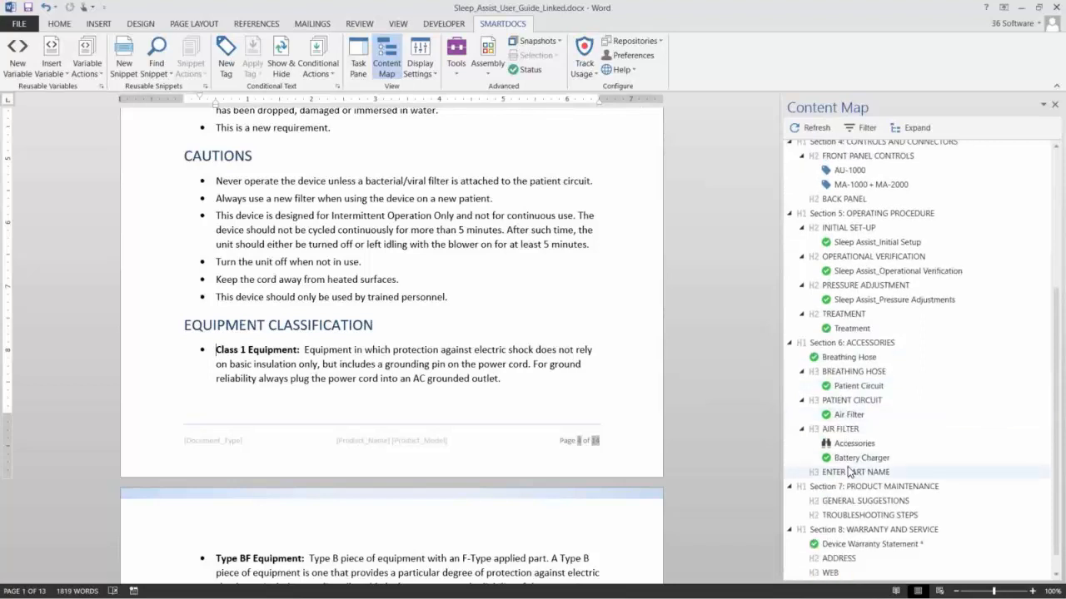
left_click(842, 430)
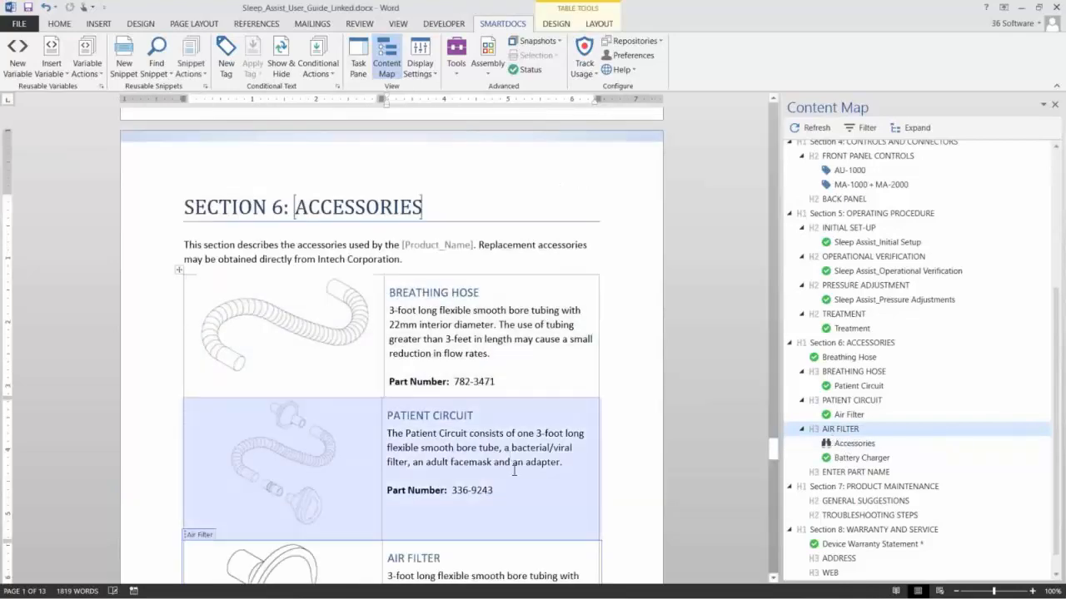
scroll(512, 469, "down", 5)
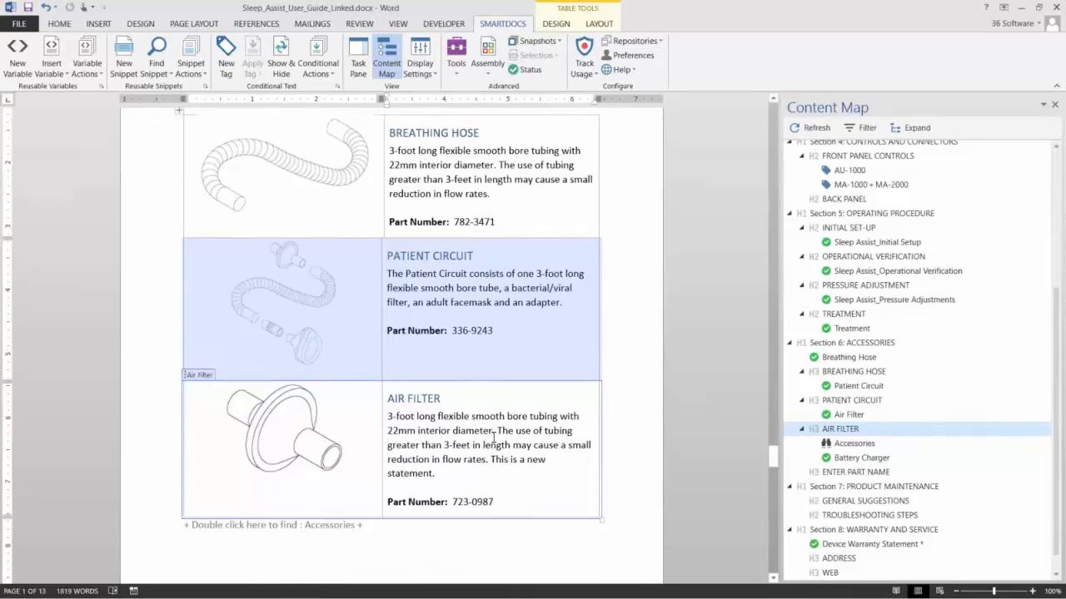
- Replace the Content Map with the SmartDocs task pane and examine the Air Filter snippet's metadata, version history and usage tracking
left_click(1055, 108)
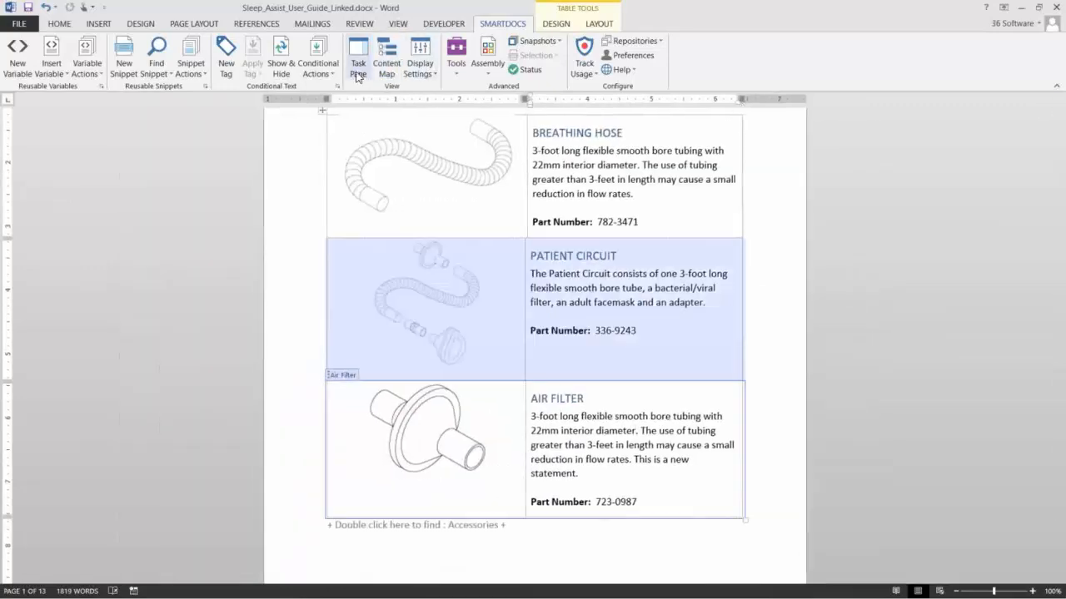
left_click(358, 70)
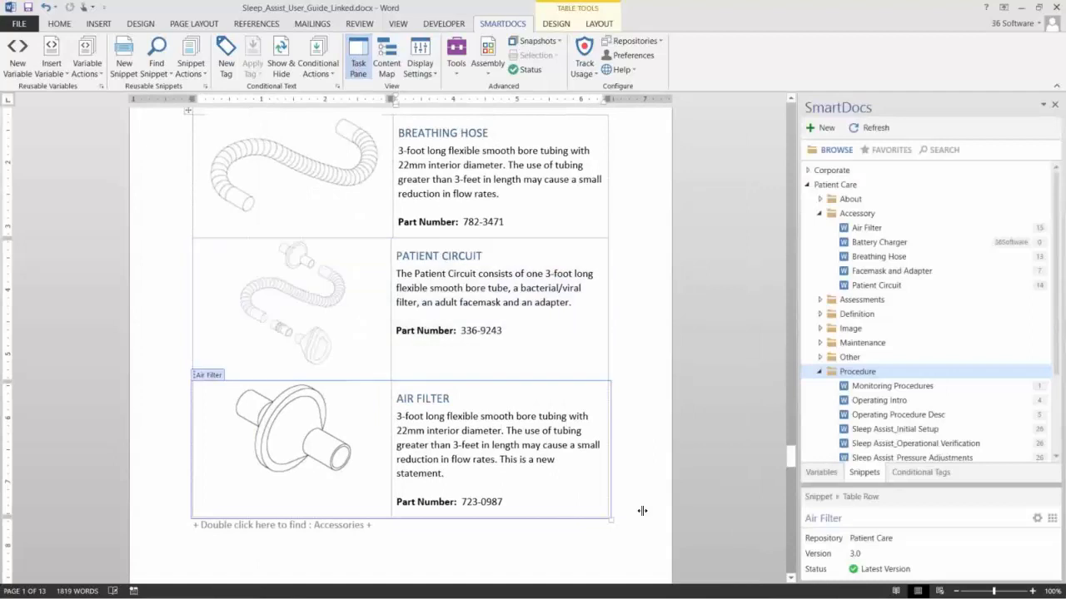
left_click(1036, 519)
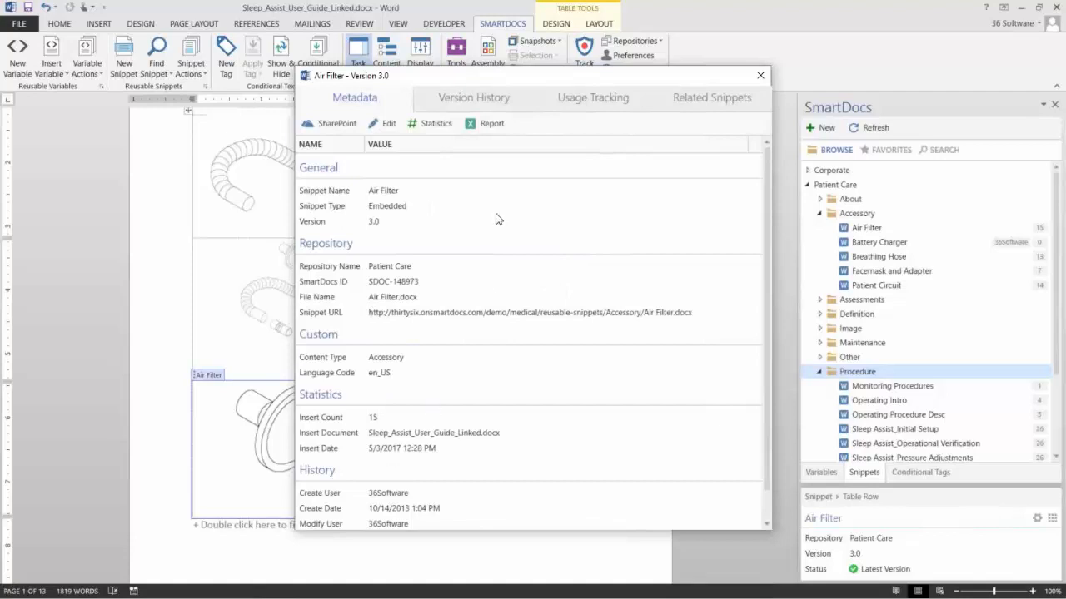
left_click(500, 100)
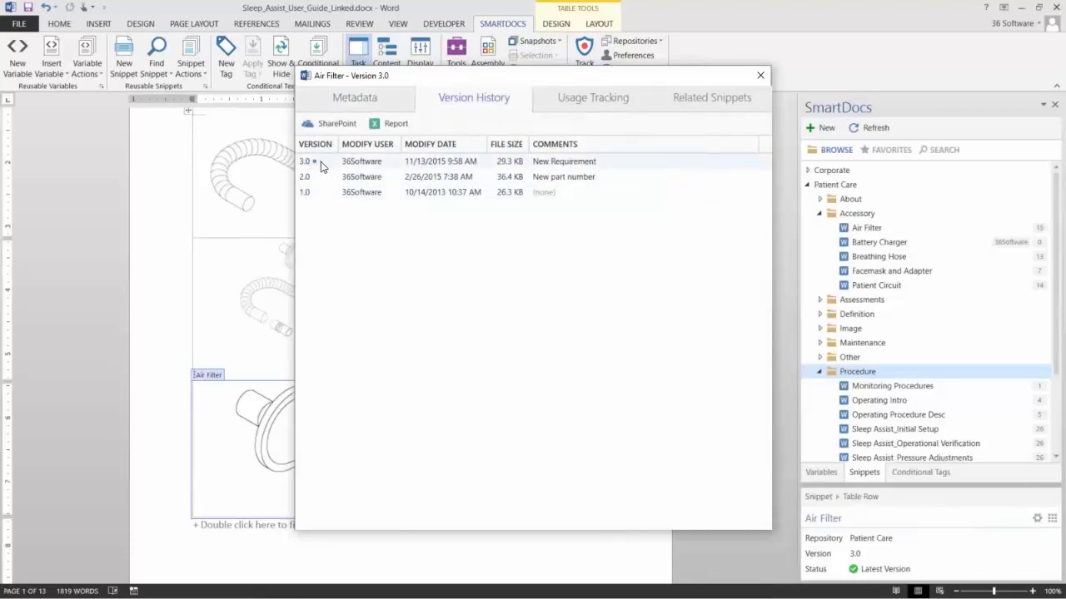
left_click(596, 101)
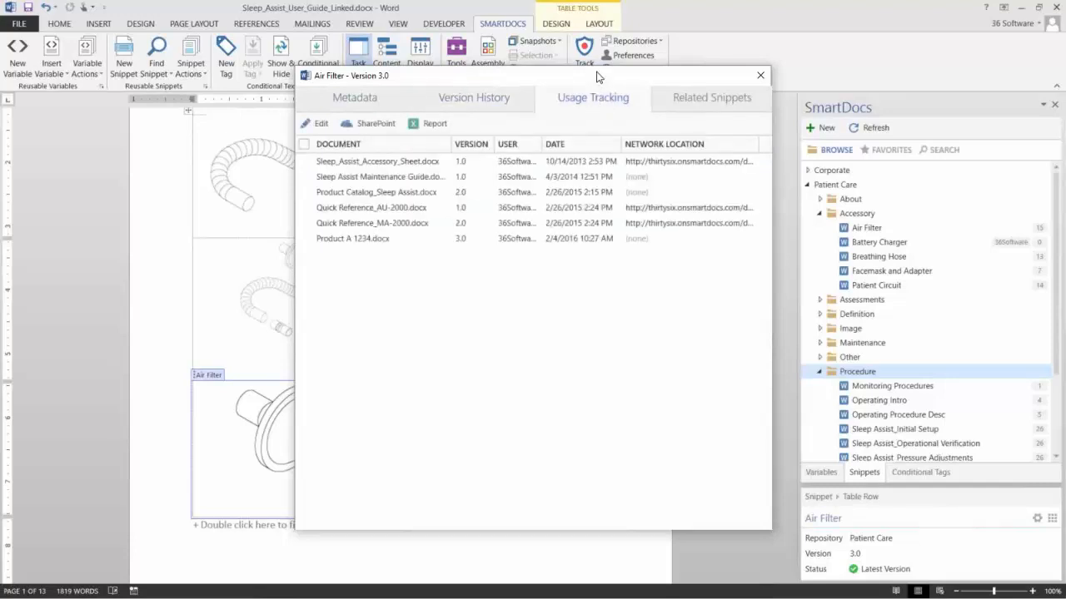
left_click_drag(596, 76, 806, 94)
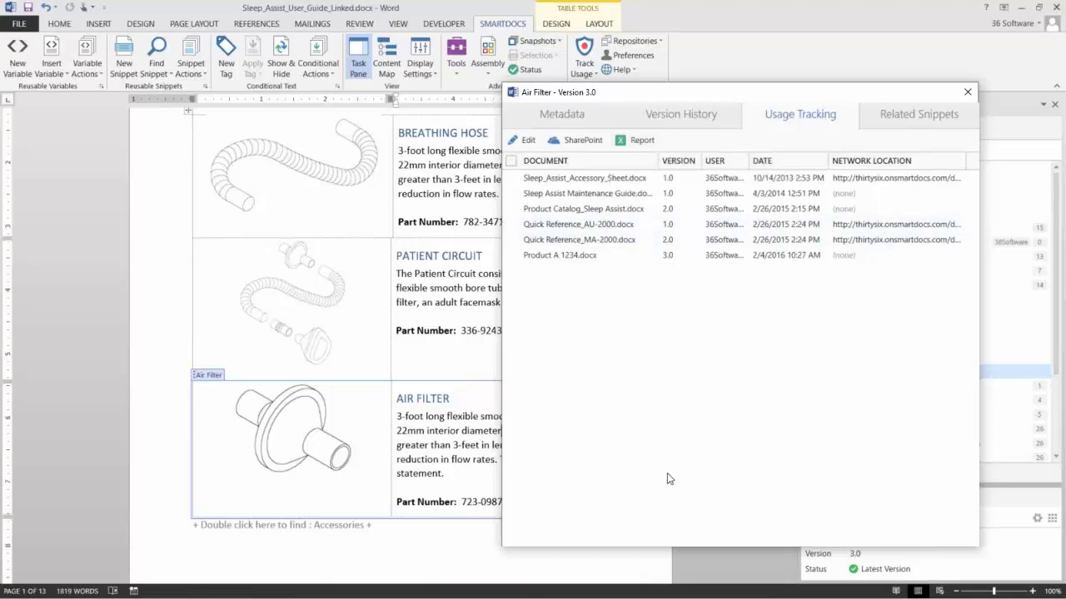
- Close the Air Filter snippet's details and view the available Track Usage options
left_click(969, 92)
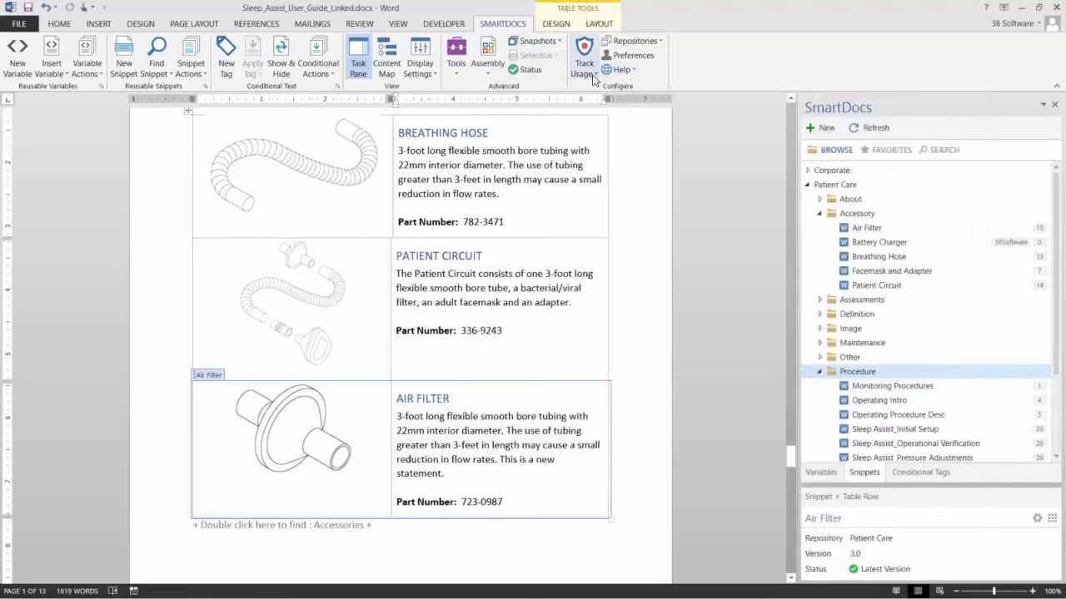
left_click(594, 75)
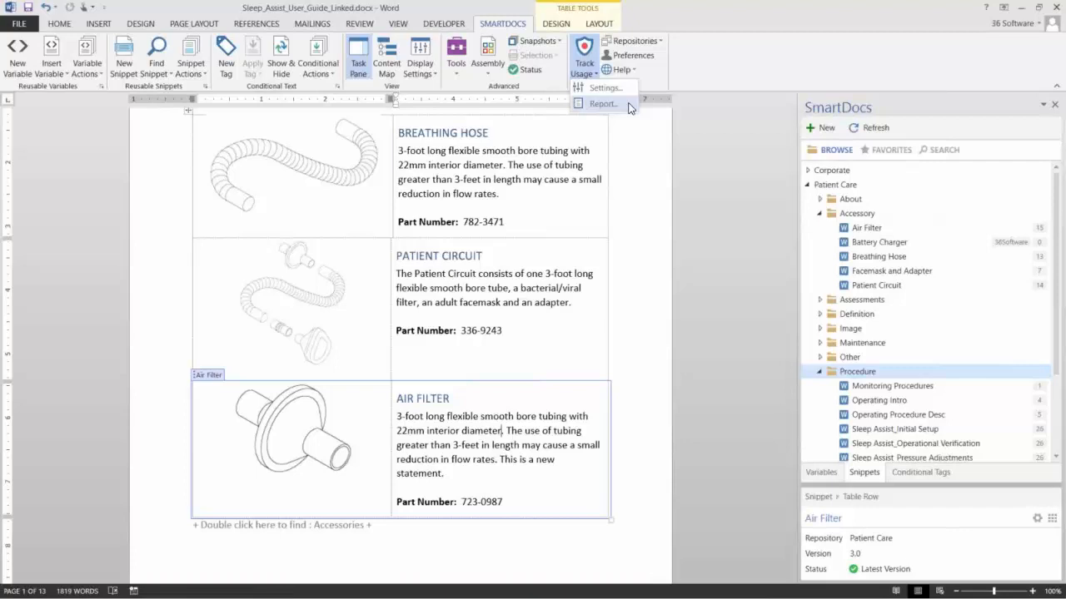
- List the conditional tags and examine which tags are applied to the highlighted text and both device images in Section 1
left_click(914, 473)
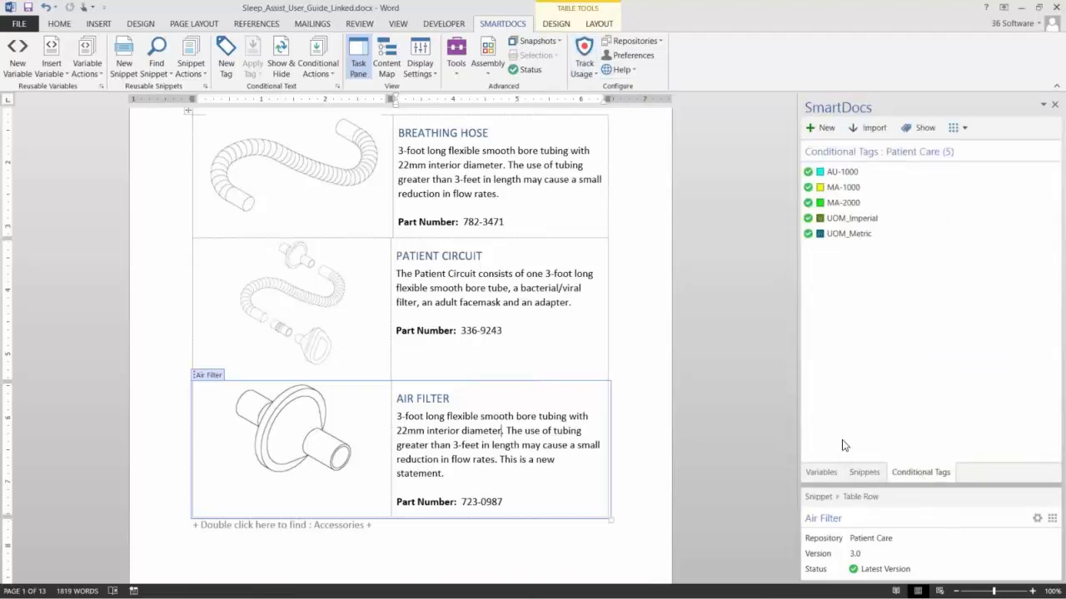
left_click_drag(791, 448, 802, 180)
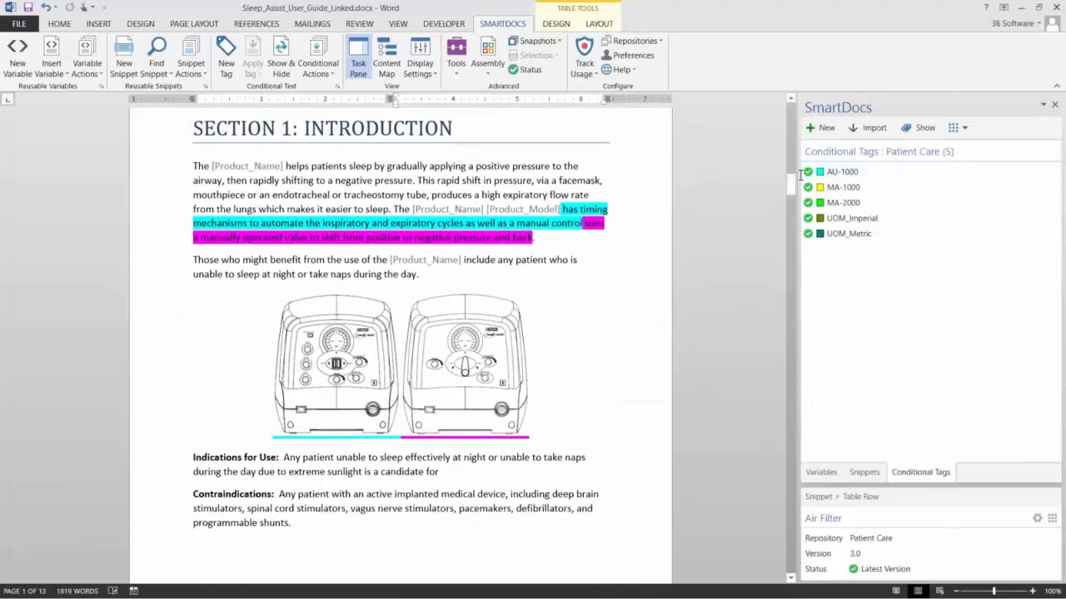
scroll(651, 219, "up", 1)
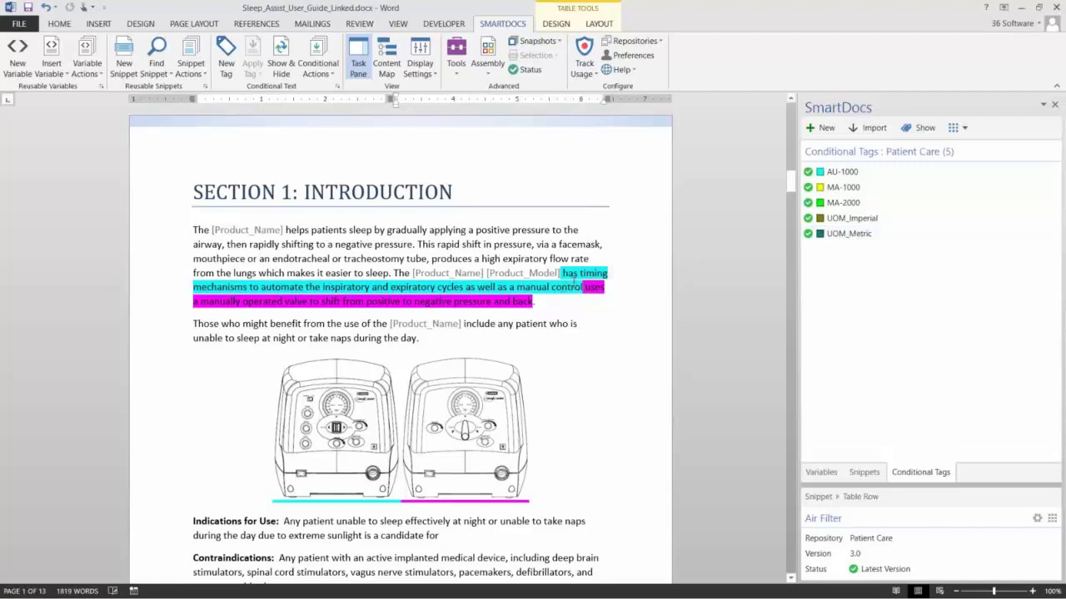
left_click(574, 273)
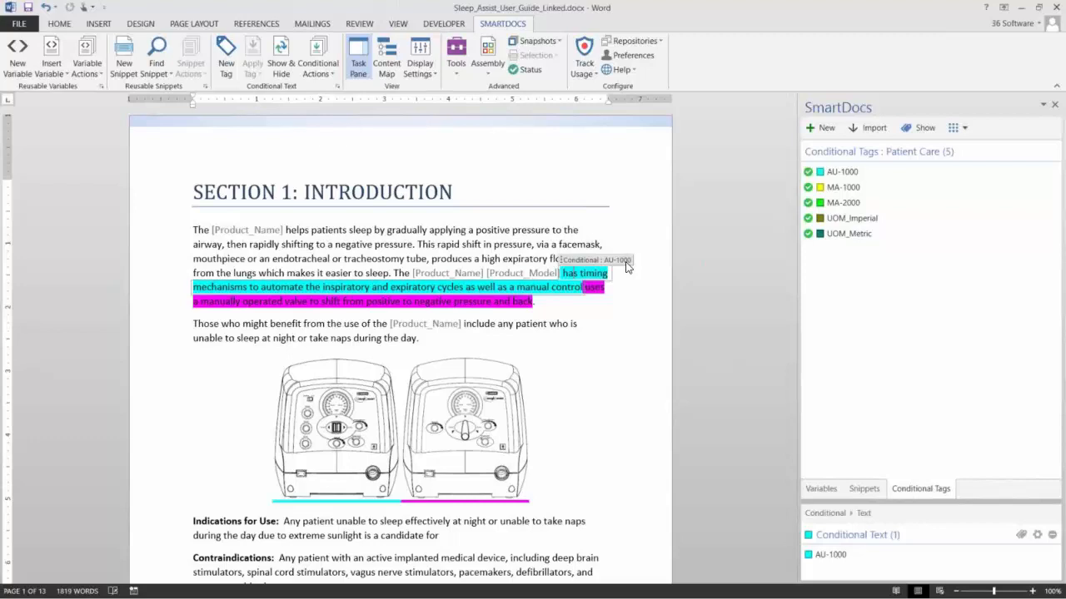
left_click(341, 443)
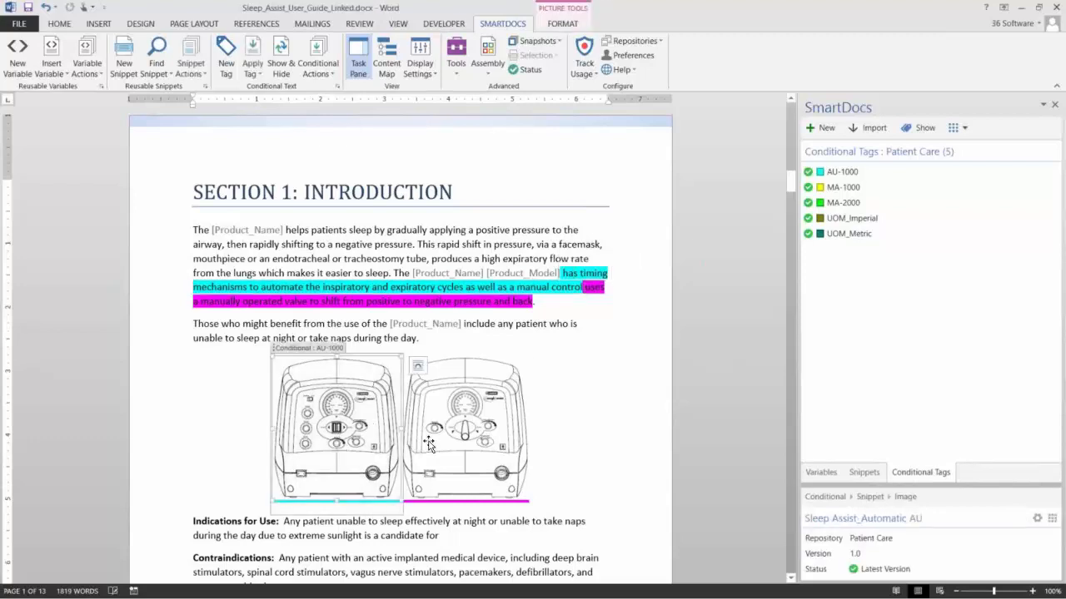
left_click(429, 445)
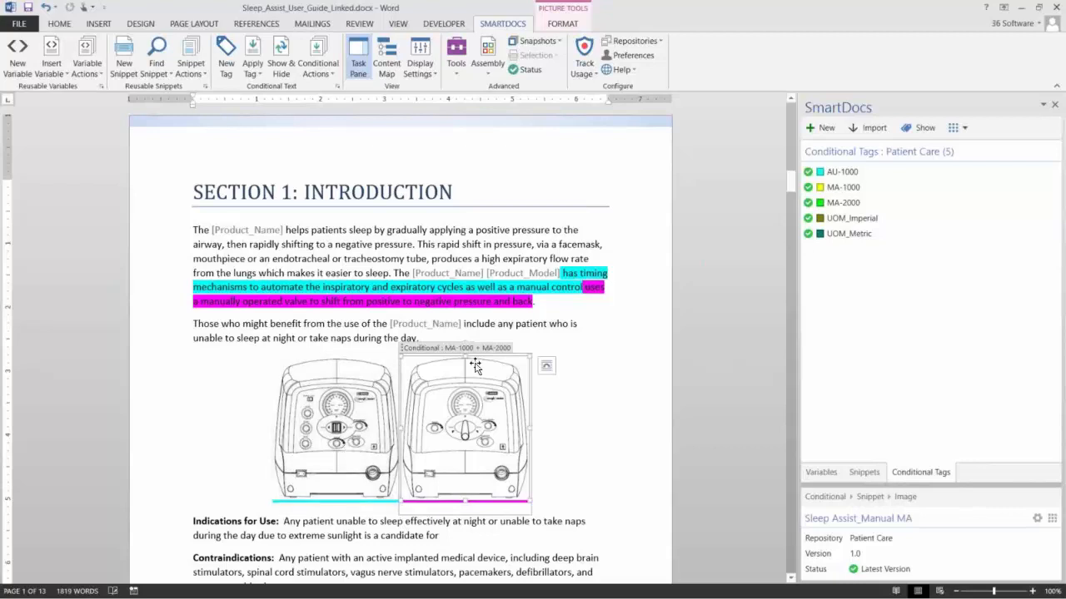
left_click(575, 274)
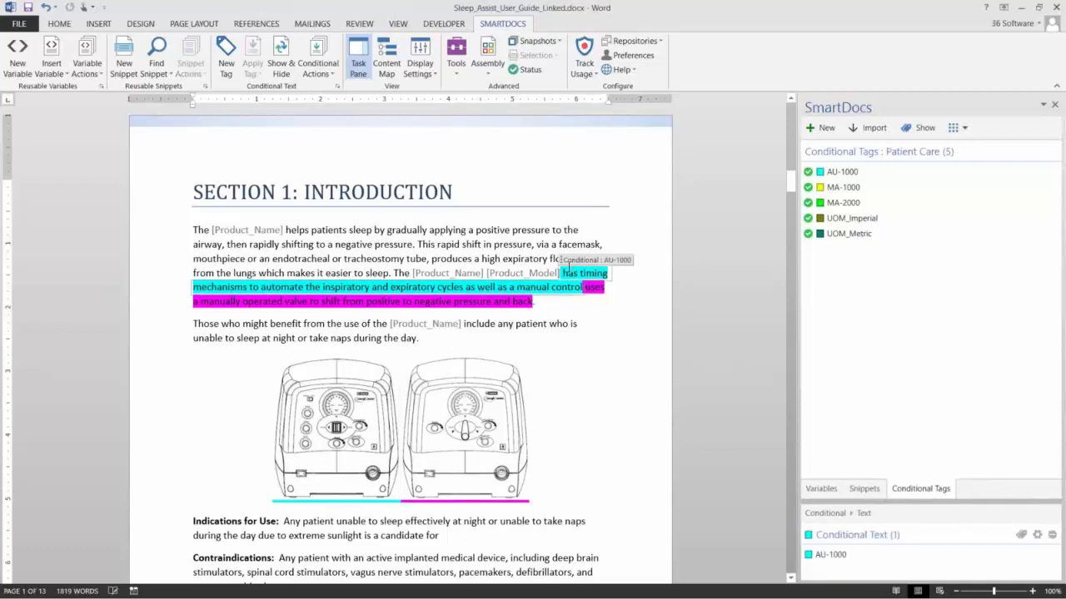
- Hide all conditional tags except AU-1000 in the document and check the device image in Section 1
left_click(920, 130)
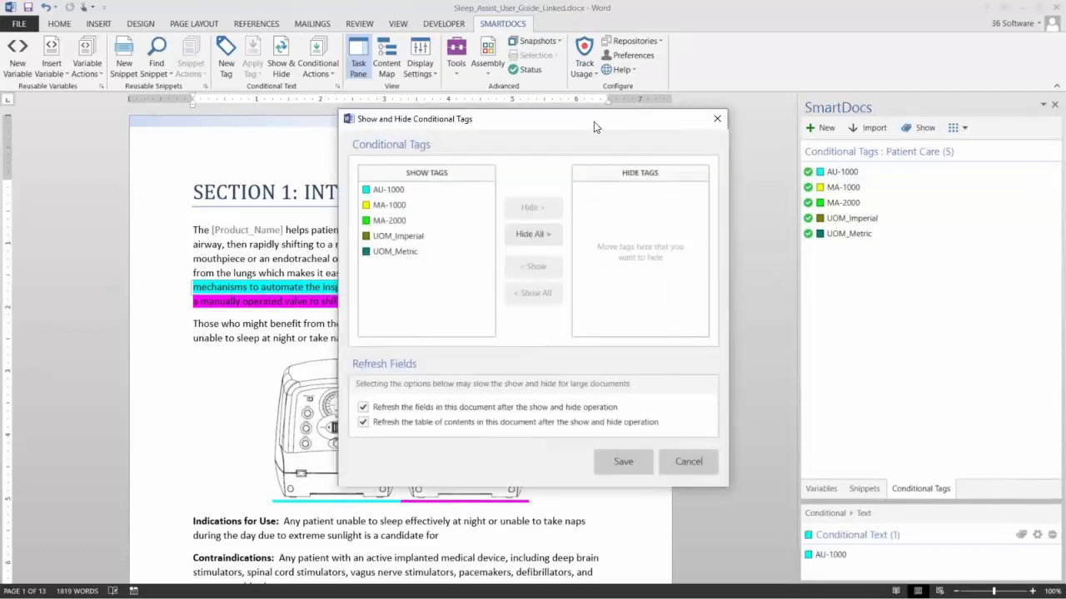
left_click_drag(594, 126, 812, 99)
left_click(758, 209)
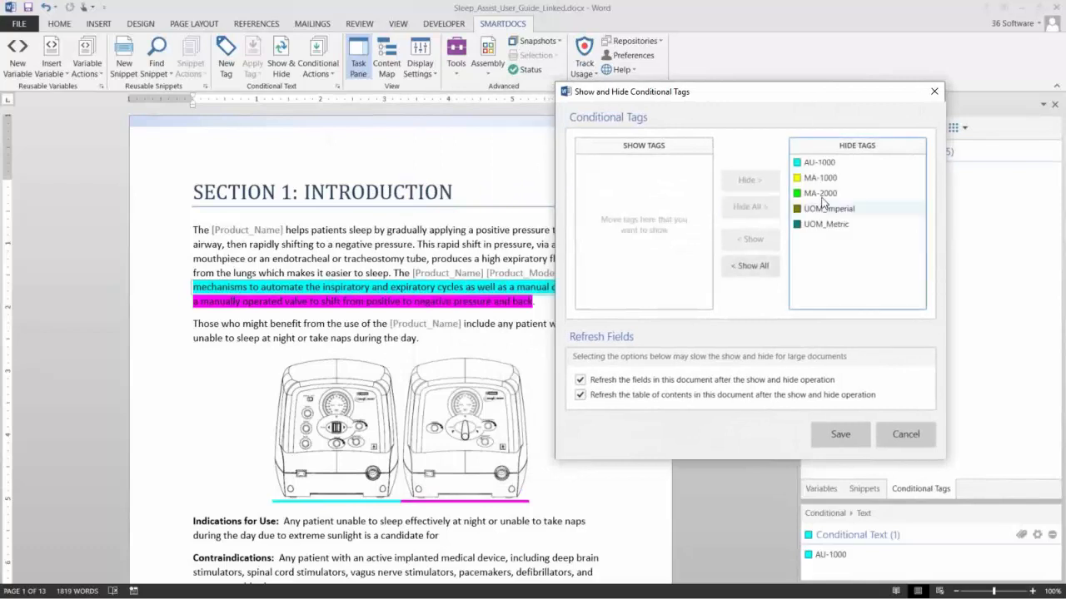
left_click(820, 162)
left_click(752, 240)
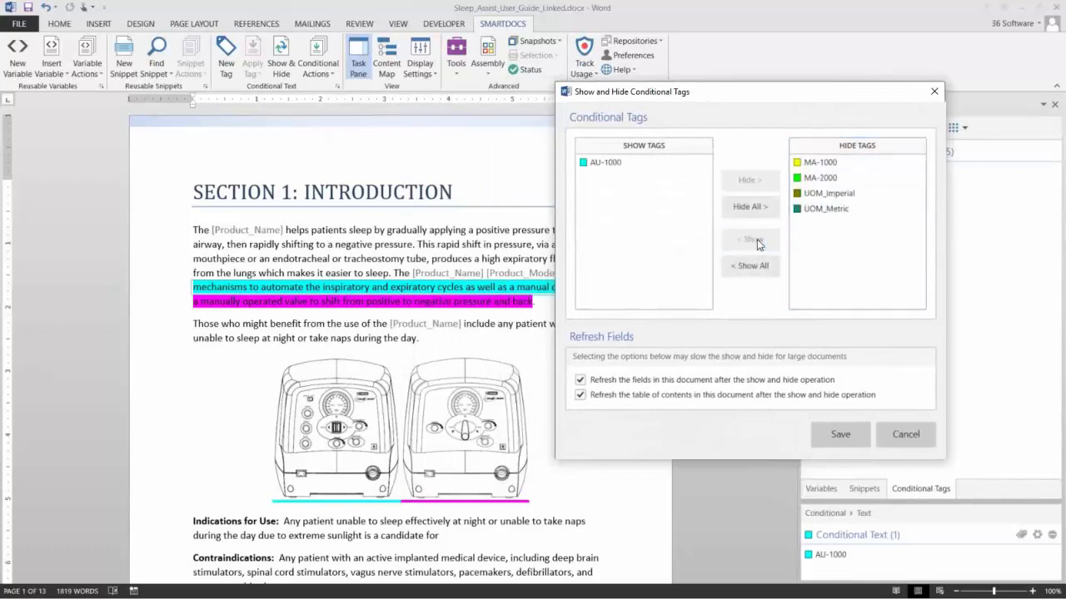
left_click(837, 433)
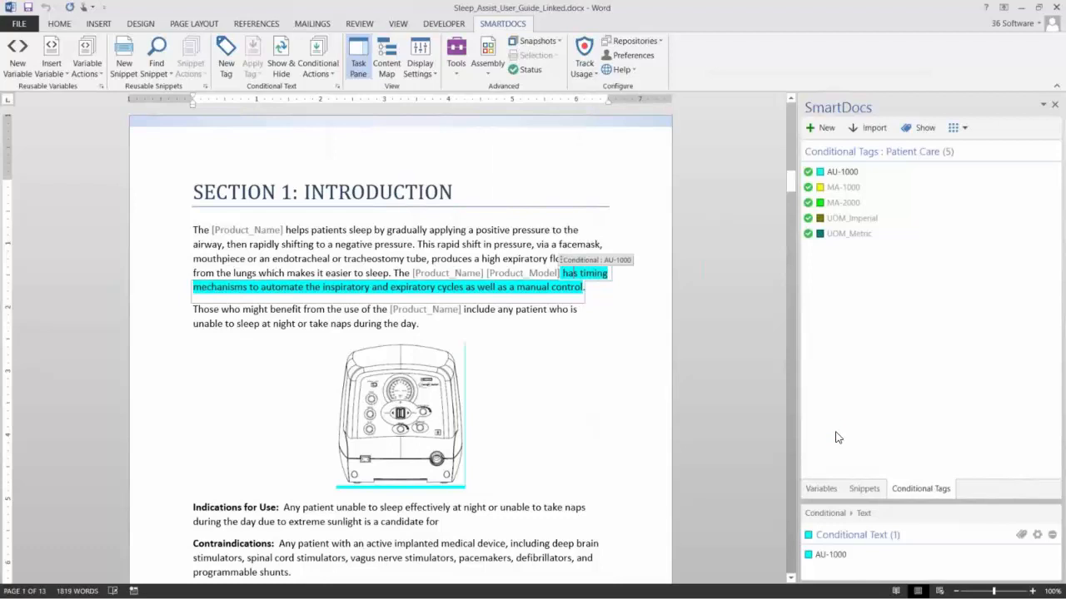
left_click(399, 416)
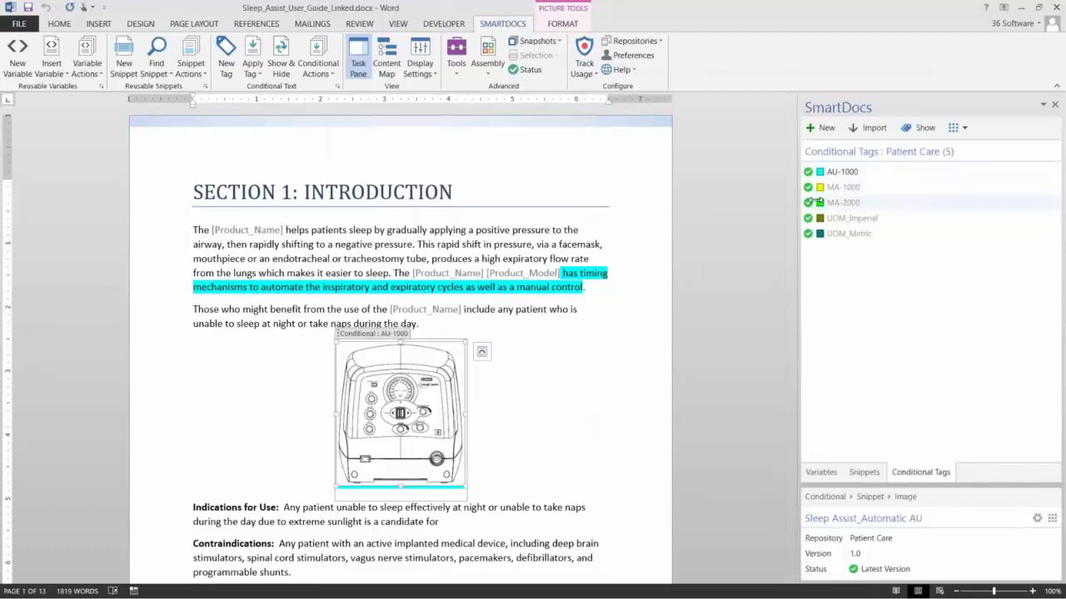
- Show the MA-1000 and UOM_Imperial tags, hide AU-1000, and check the tags on the Mode of Operation value in Section 3
left_click_drag(791, 199, 789, 302)
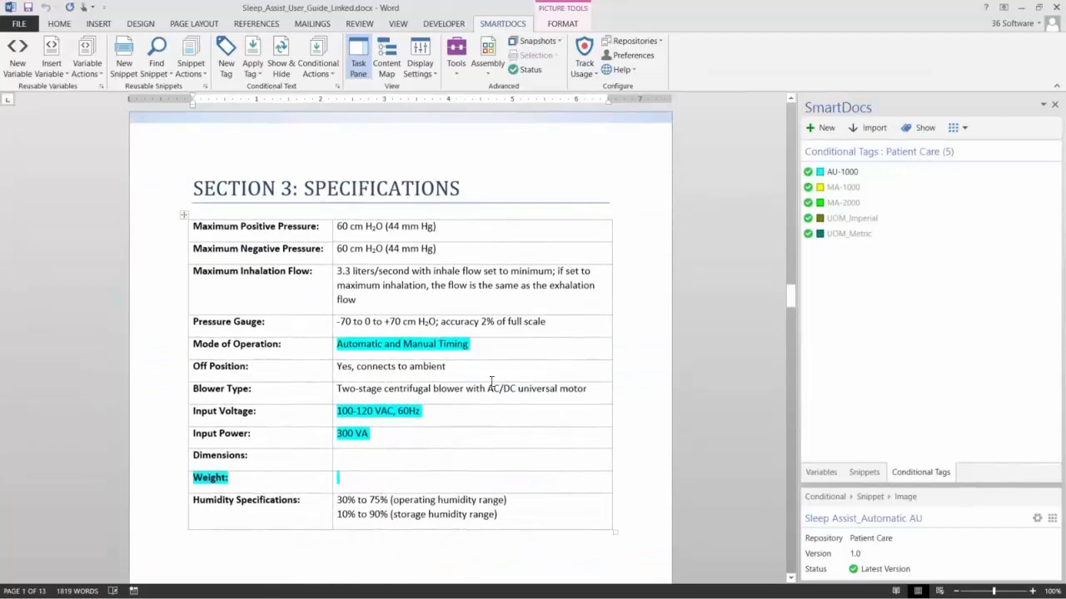
left_click(918, 127)
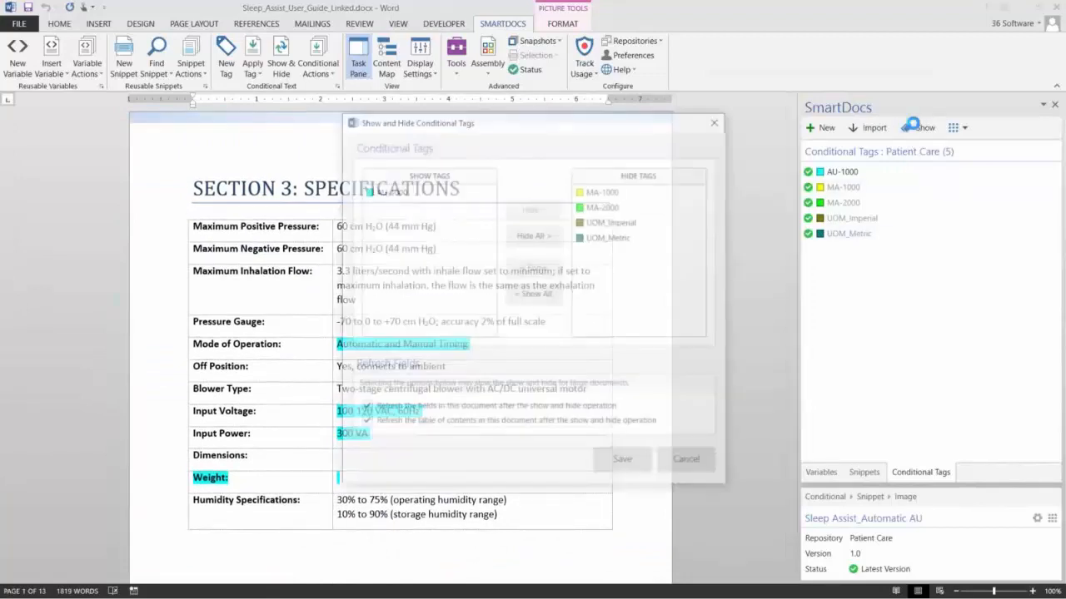
left_click(604, 192)
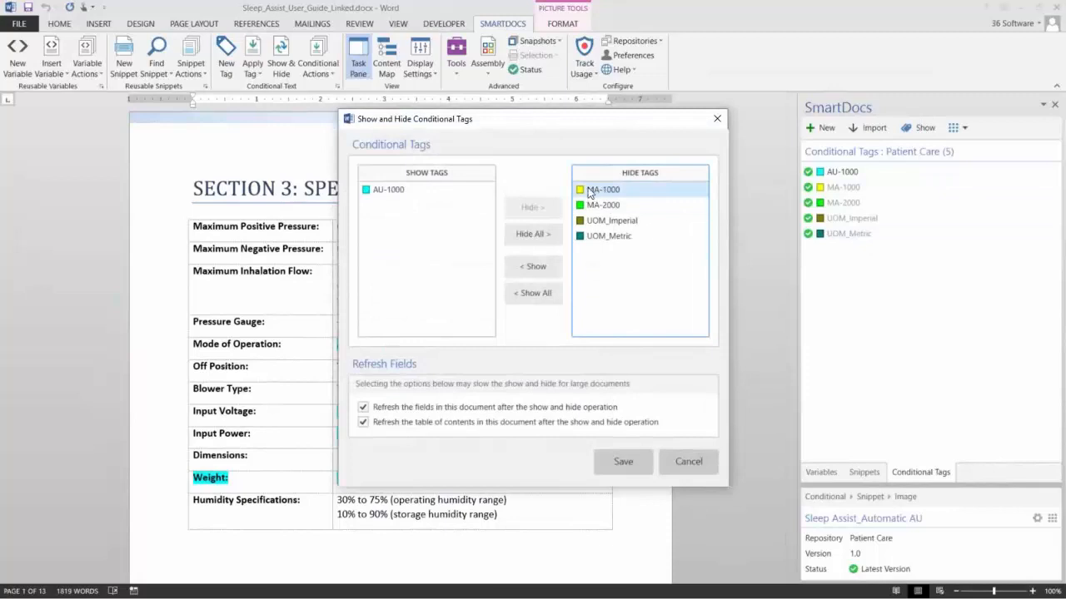
left_click(515, 276)
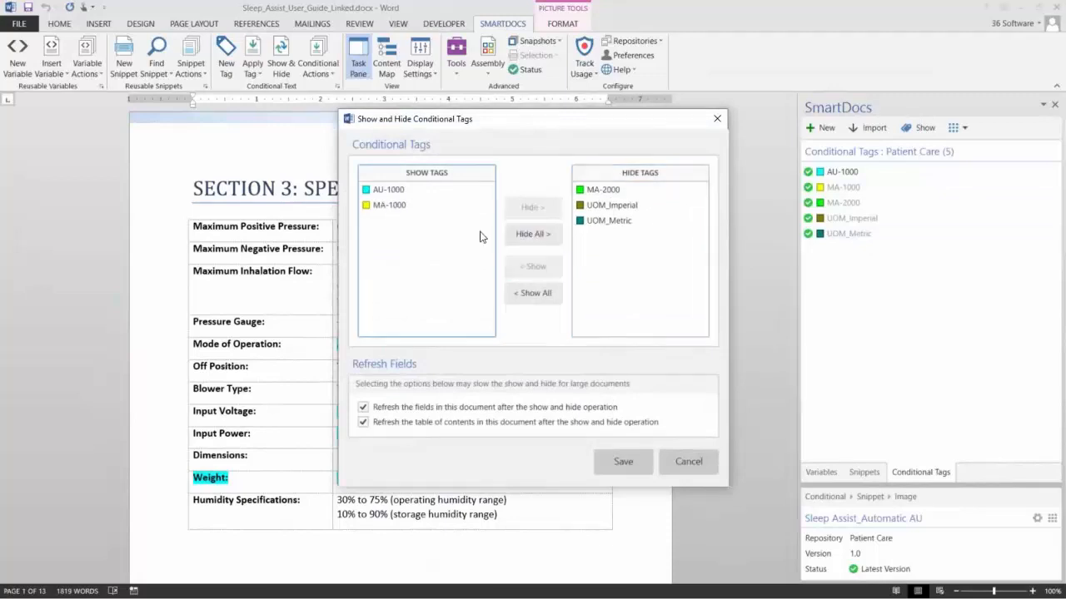
left_click(589, 205)
left_click(531, 270)
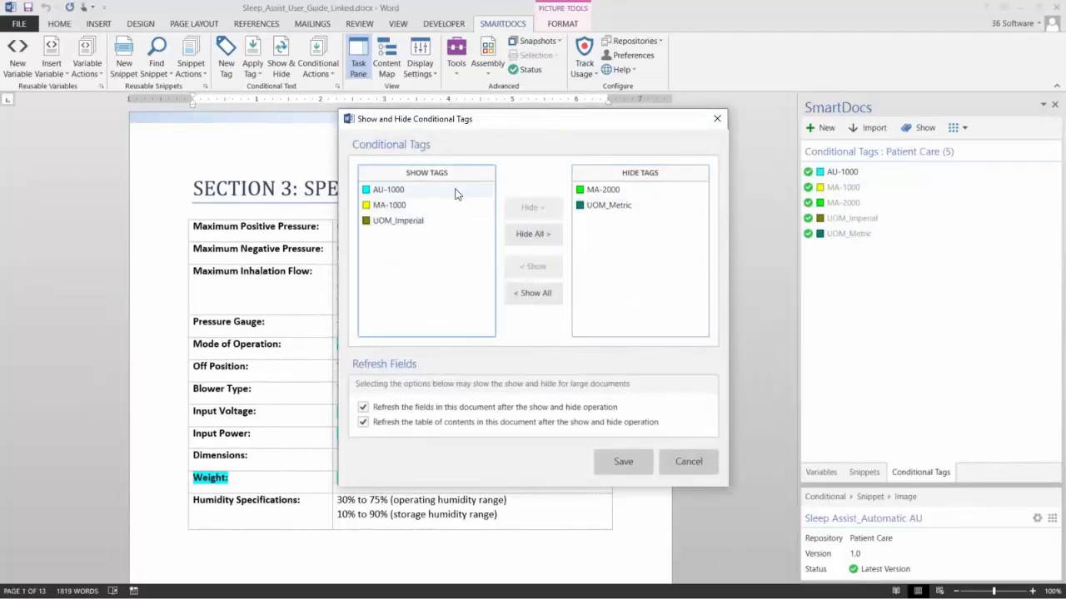
left_click(399, 190)
left_click(537, 209)
left_click(624, 459)
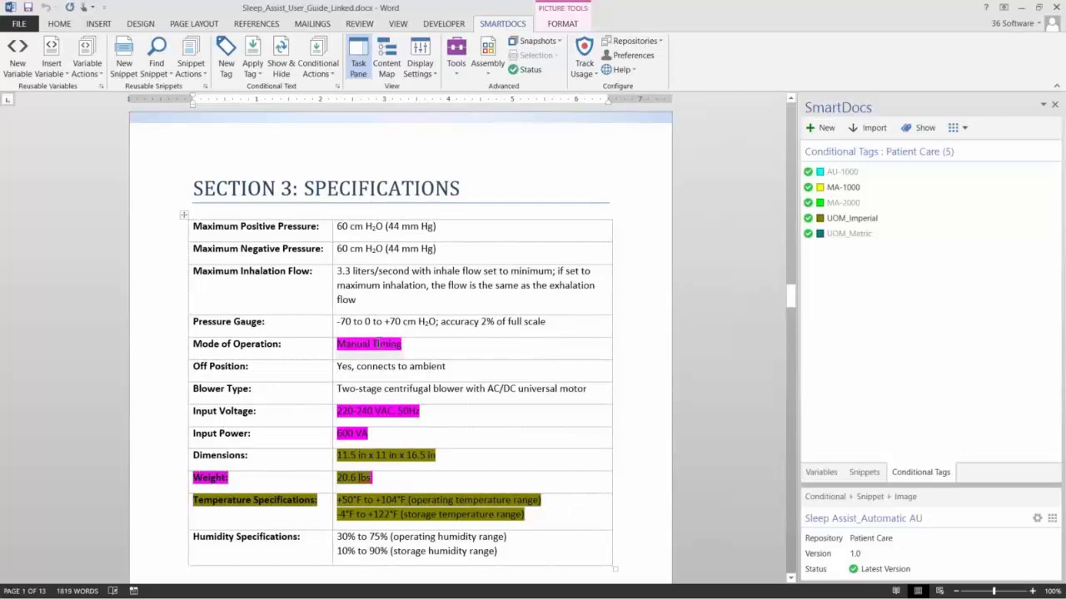
left_click(379, 344)
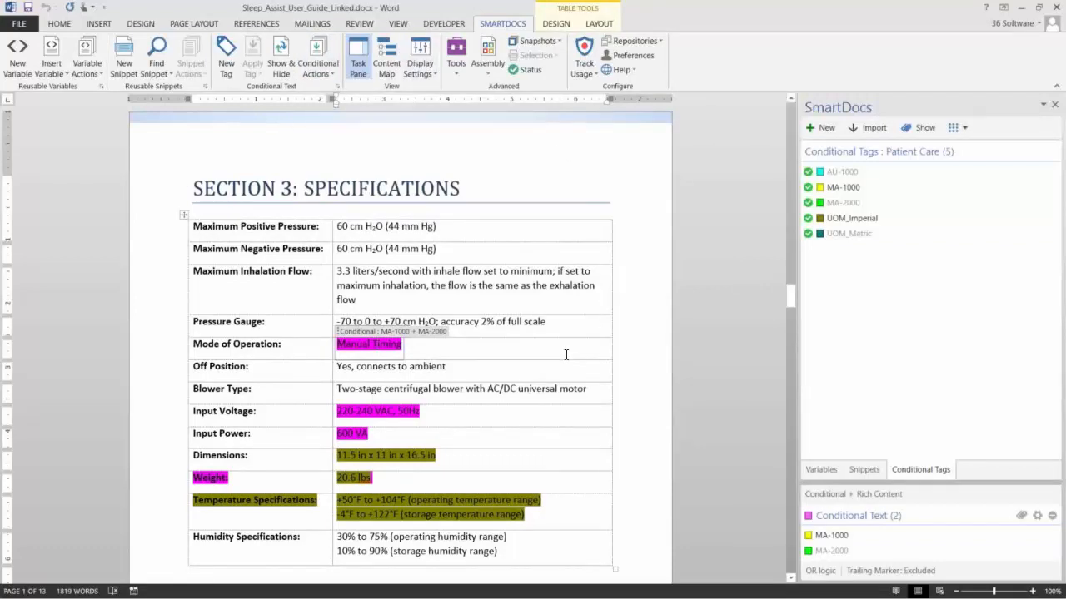
left_click(606, 288)
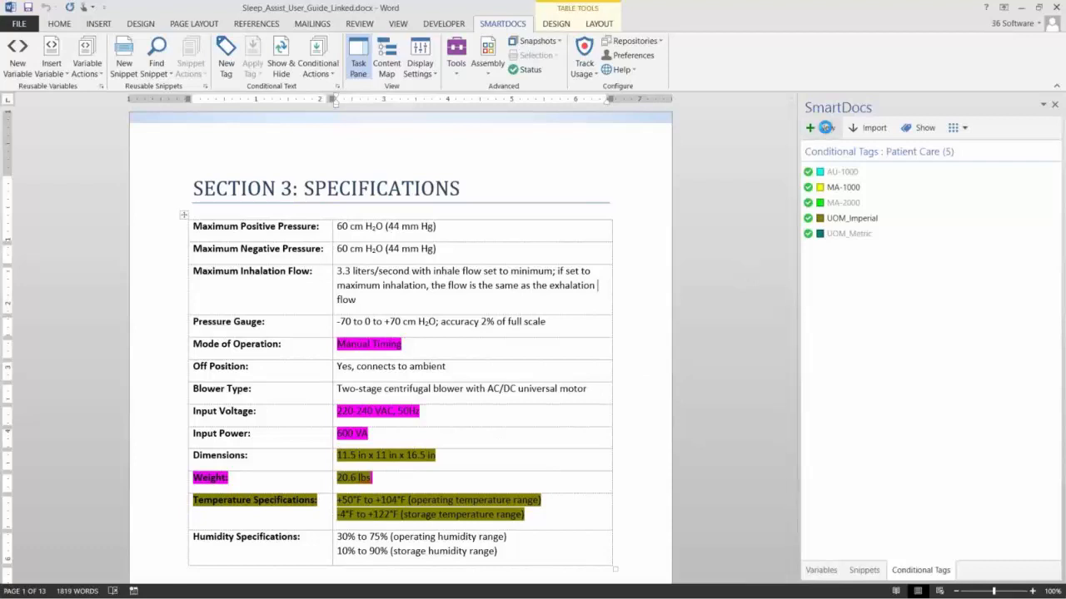
- Create a document-level conditional tag named AU-2000 with the Highlight Color format in Light Gray
left_click(824, 127)
left_click_drag(582, 175, 695, 153)
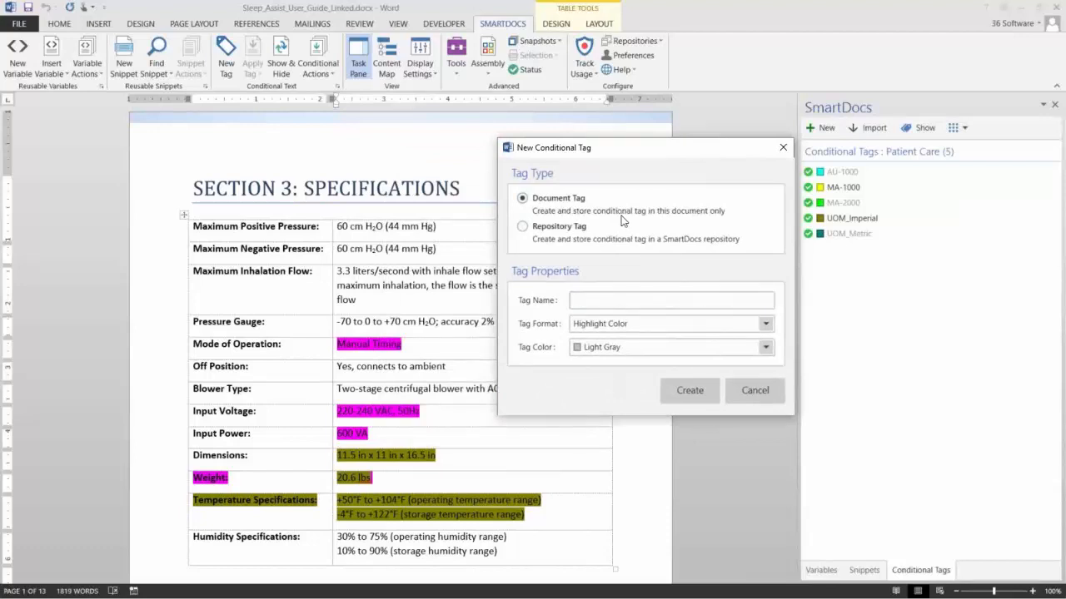
left_click(523, 227)
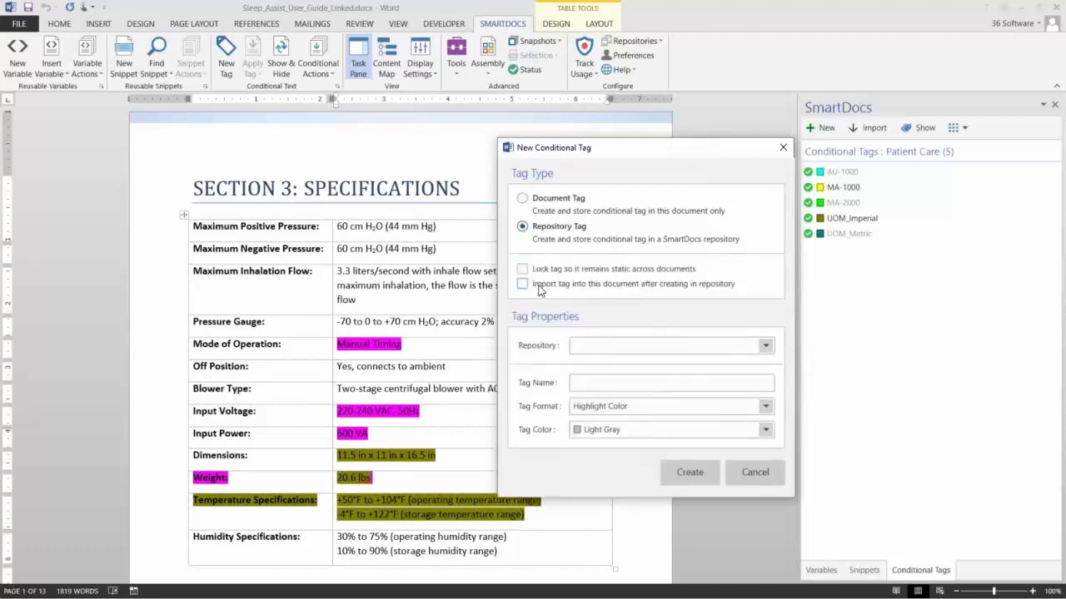
left_click(522, 199)
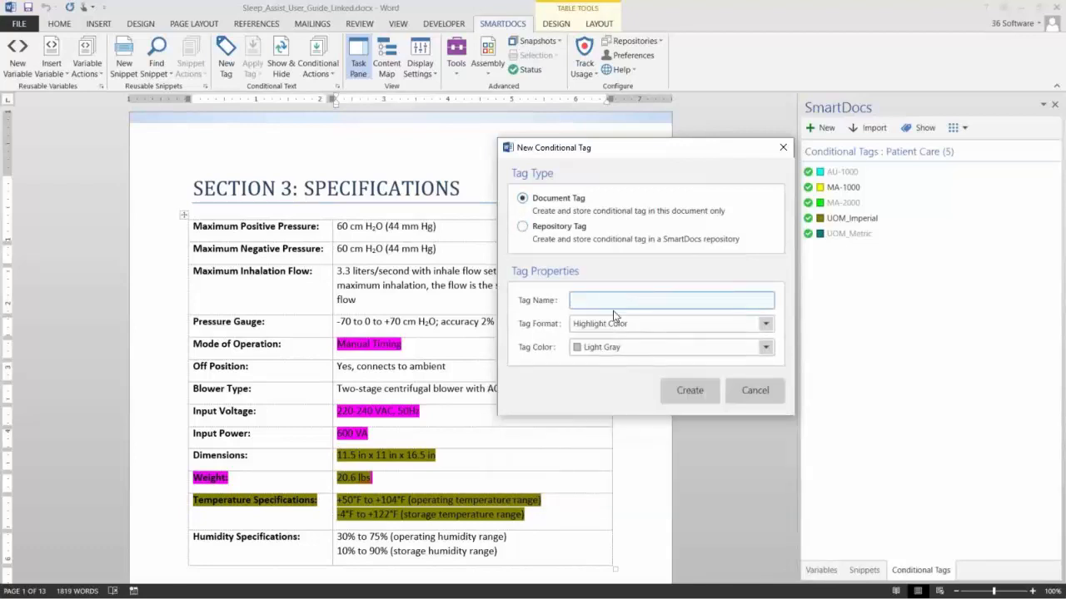
type("AU-2000")
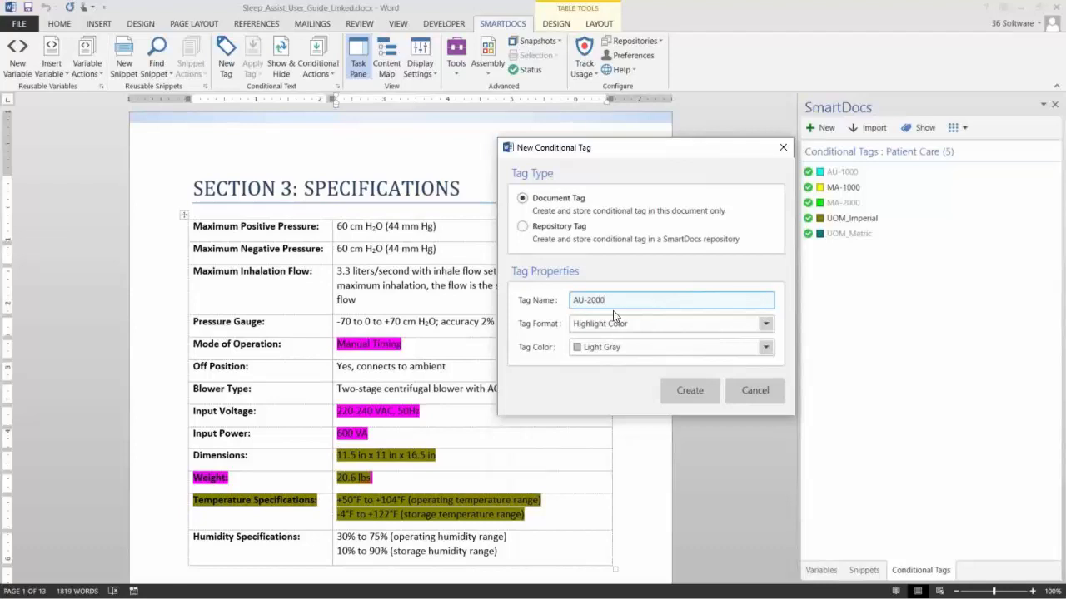
left_click(766, 325)
left_click(724, 339)
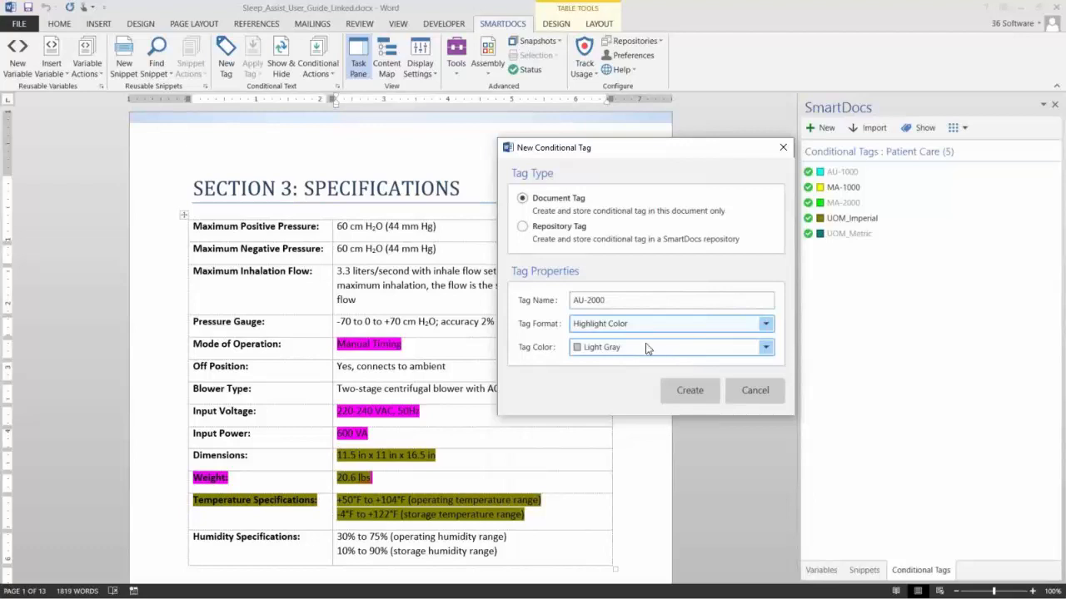
left_click(688, 391)
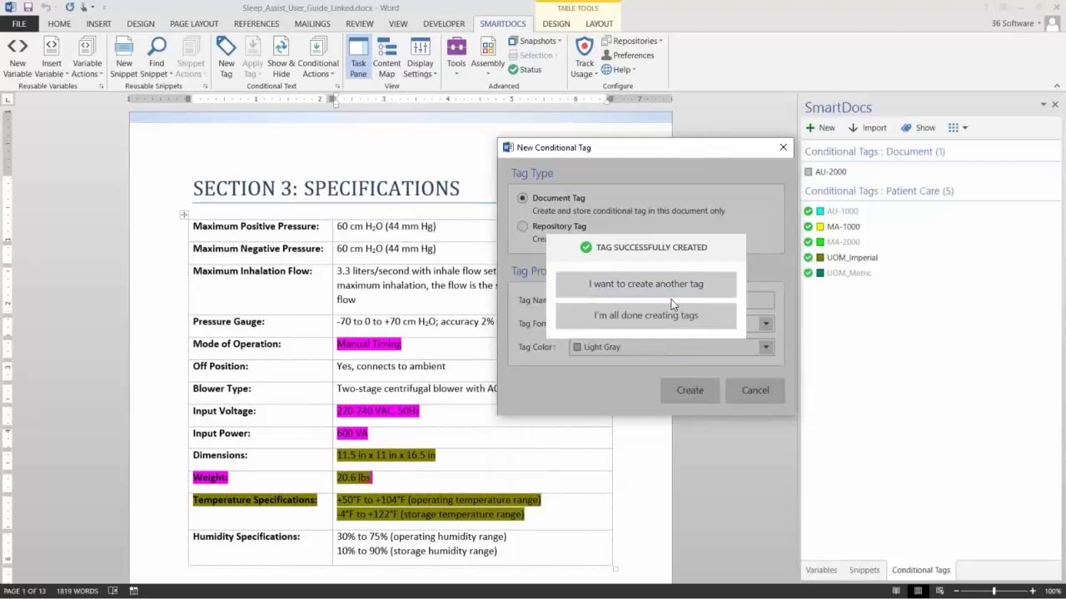
left_click(705, 315)
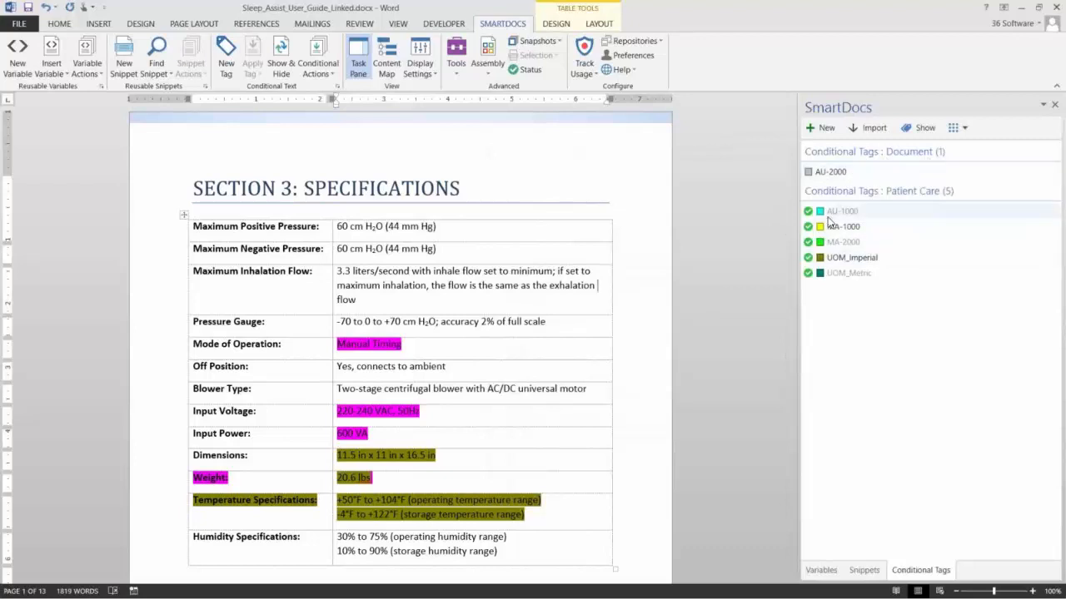
- Apply the AU-2000 tag to "Yes, connects to ambient" in the Off Position row of the specifications table
left_click(832, 172)
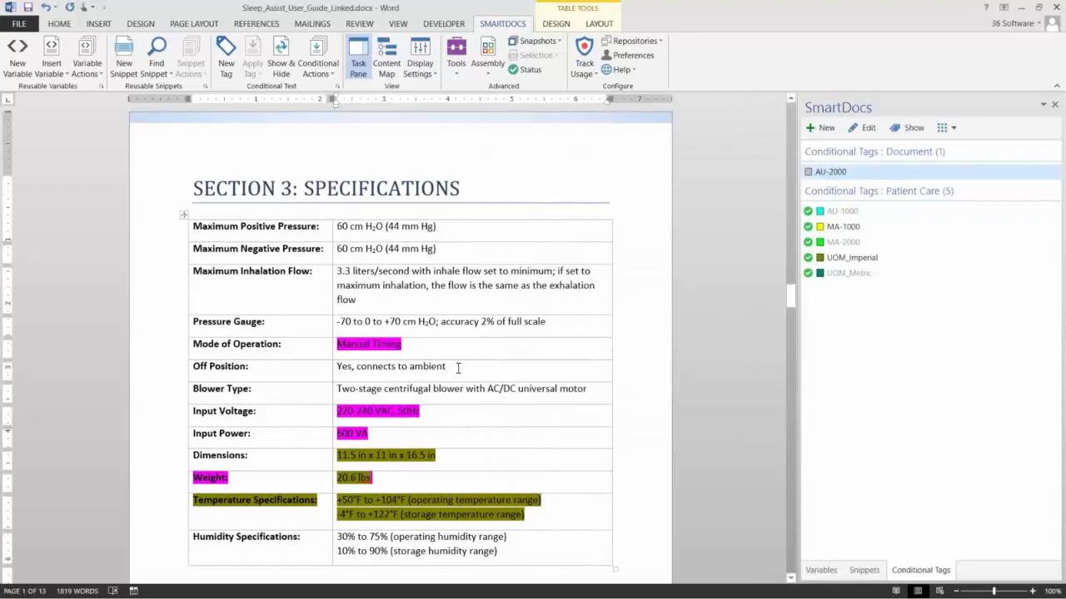
left_click_drag(449, 367, 343, 368)
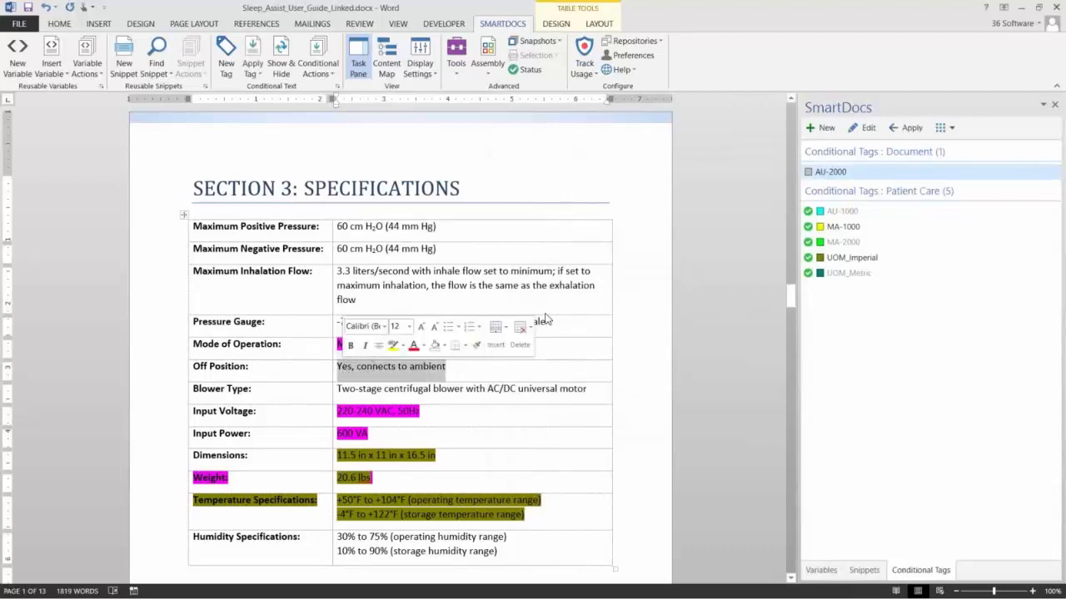
left_click(902, 127)
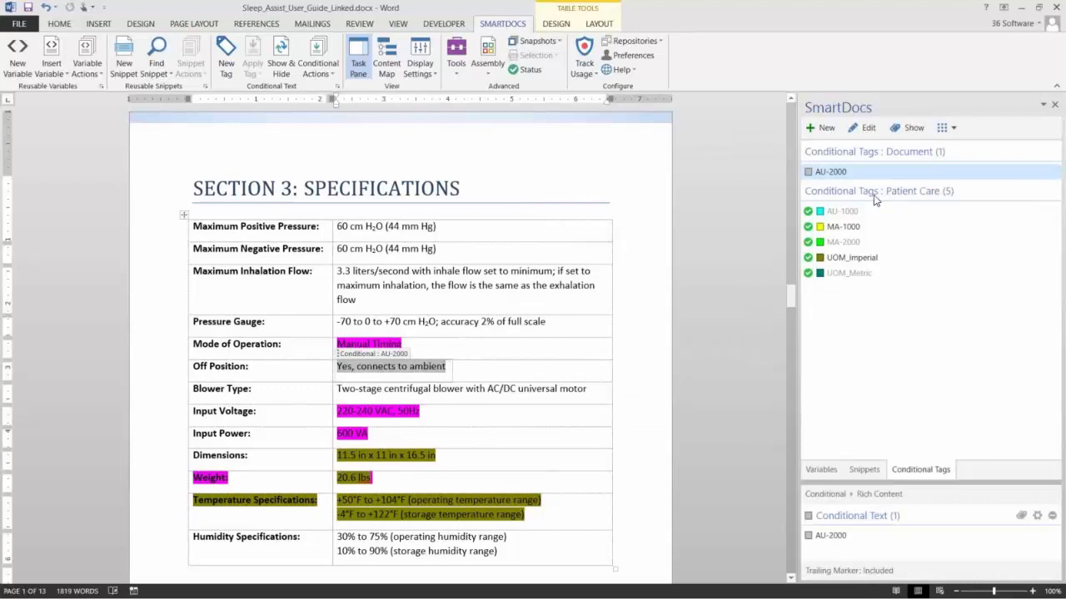
- Hide content tagged AU-2000 in the document and view the specifications table
left_click(909, 128)
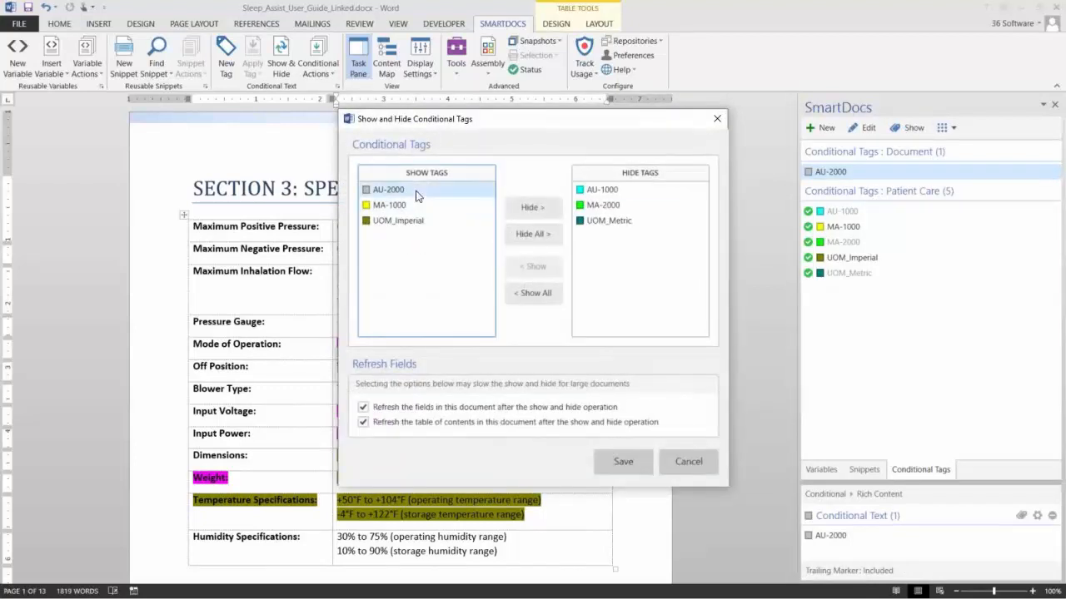
left_click(533, 207)
left_click(630, 462)
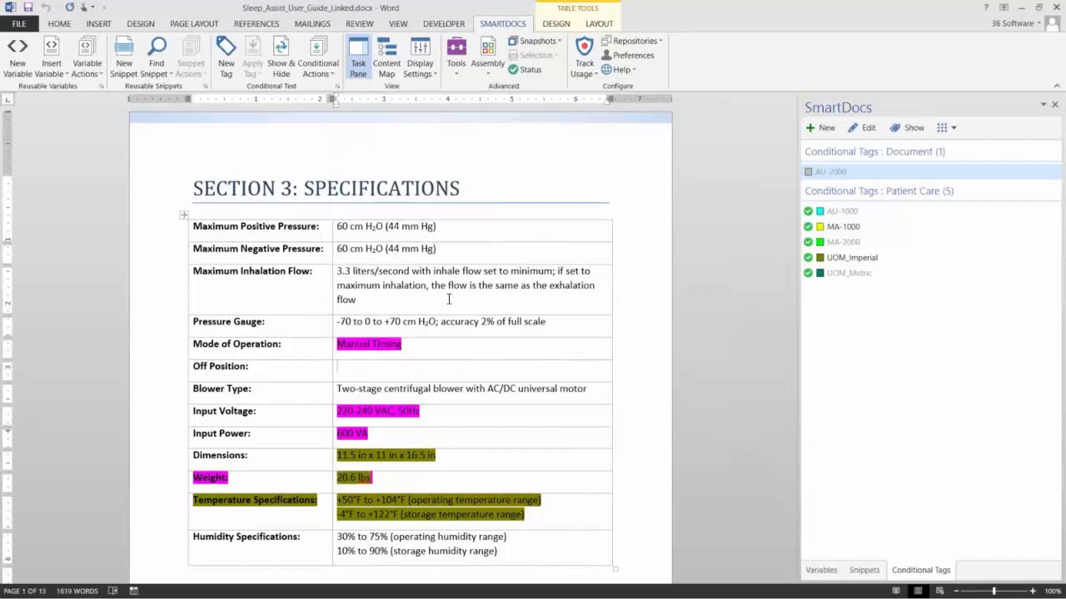
scroll(448, 299, "up", 2)
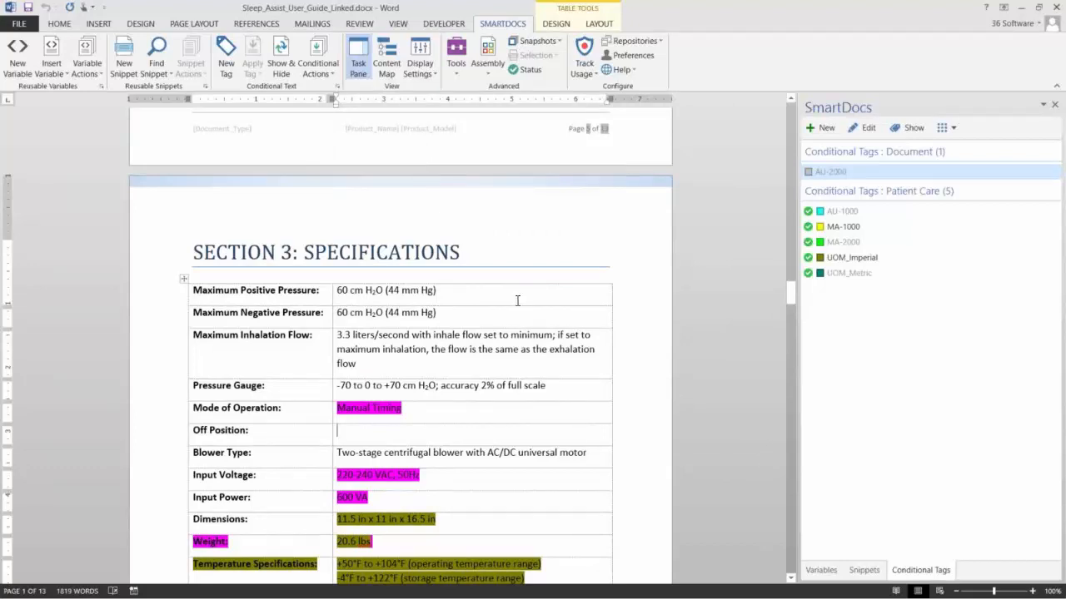
- Open the Sleep Assist AU-1000 (Imperial) document snapshot for editing and review its variables, conditional tags and publish settings
left_click(562, 44)
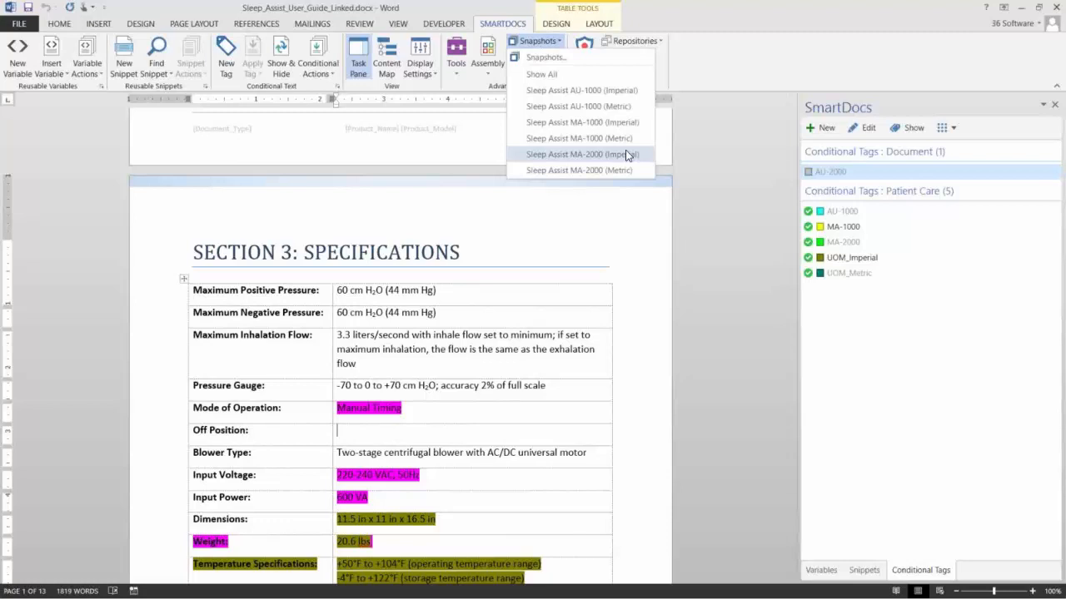
left_click(620, 200)
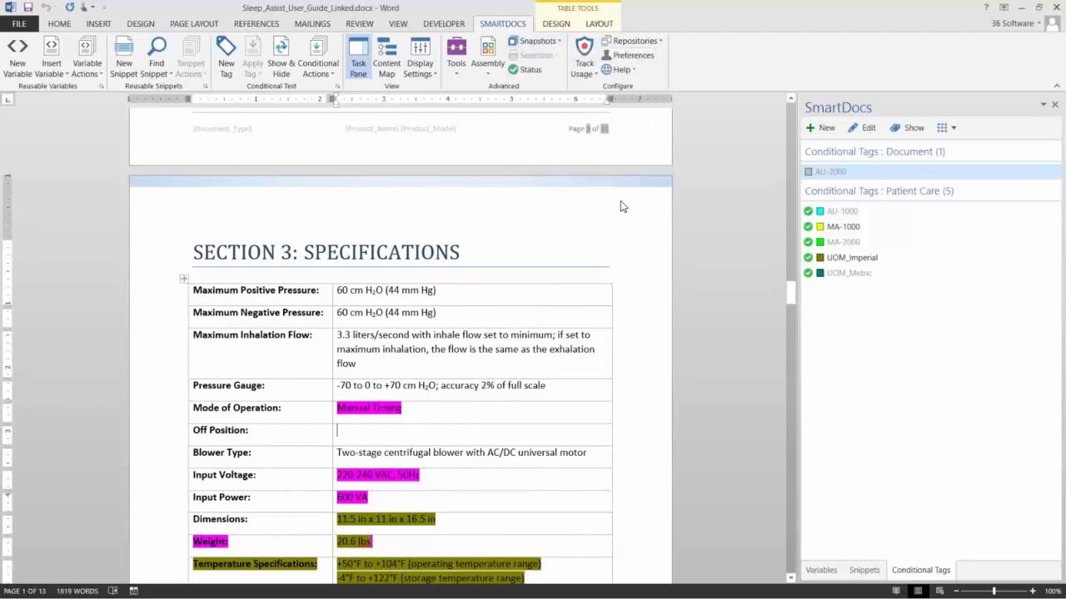
left_click(539, 41)
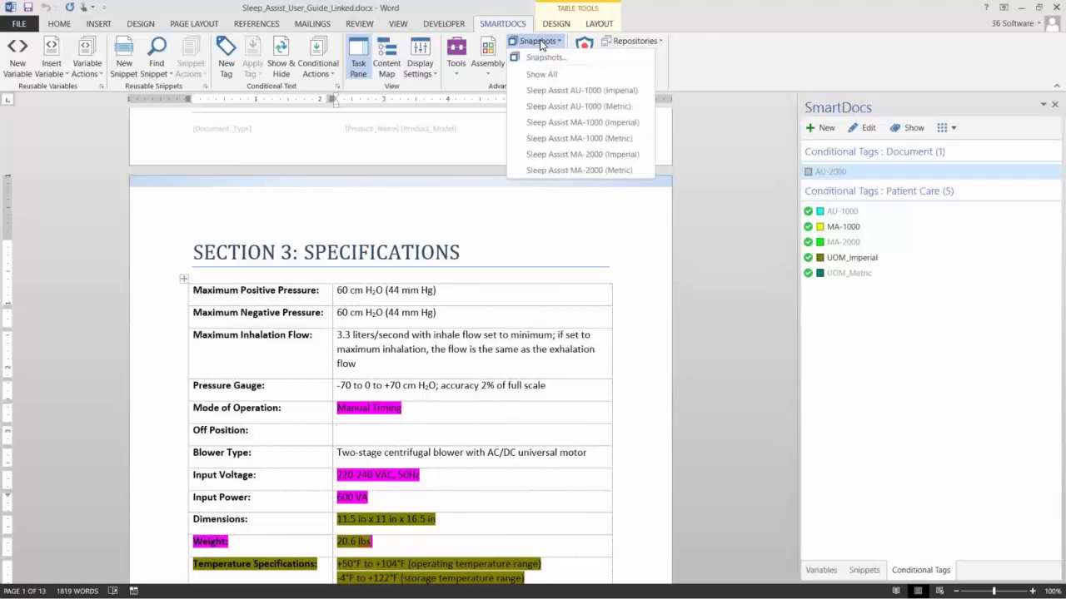
left_click(536, 57)
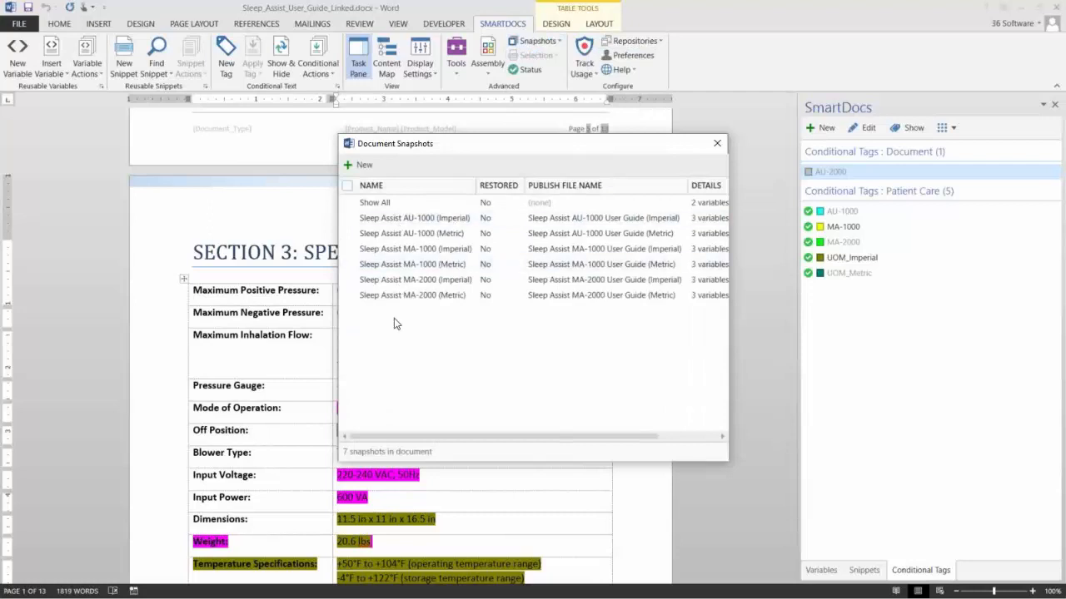
left_click(383, 220)
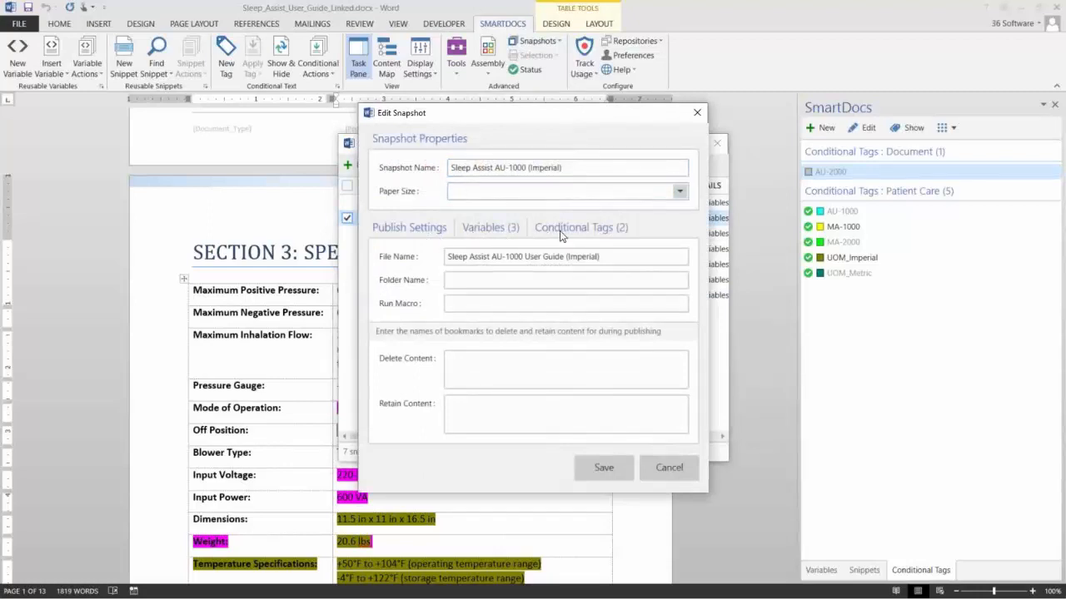
left_click(491, 228)
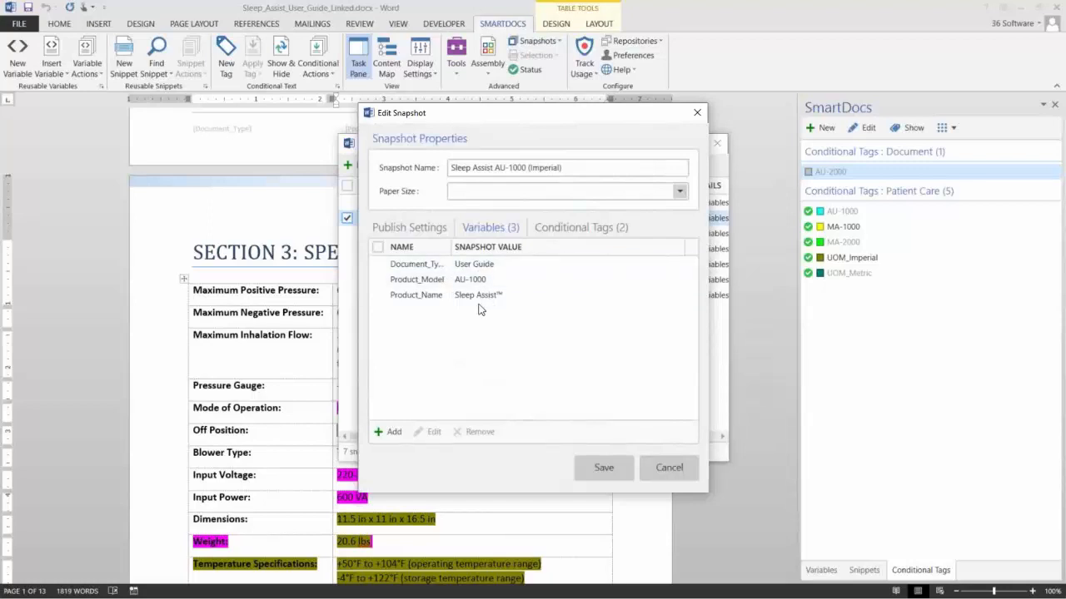
left_click(574, 229)
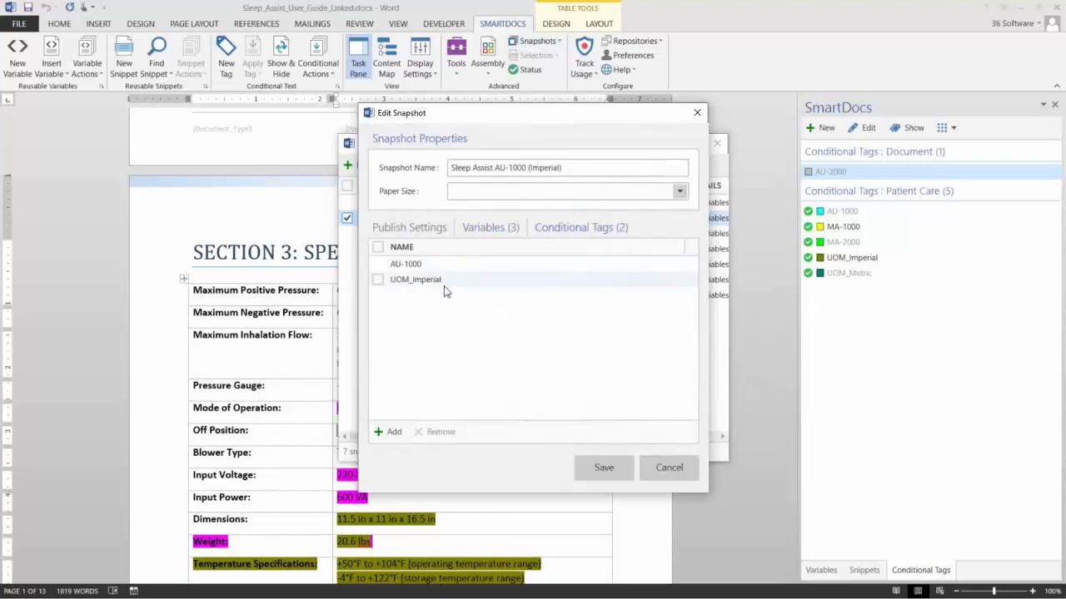
left_click(416, 230)
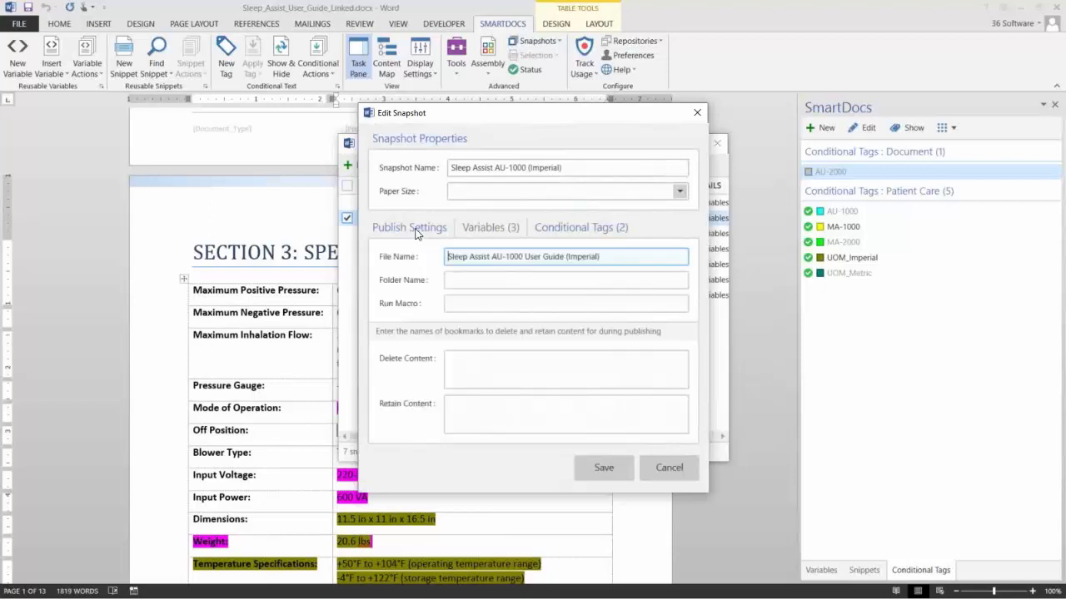
- Examine the snapshot's paper size choices and its folder, macro and delete-content settings, and leave the snapshot manager without saving
left_click(680, 191)
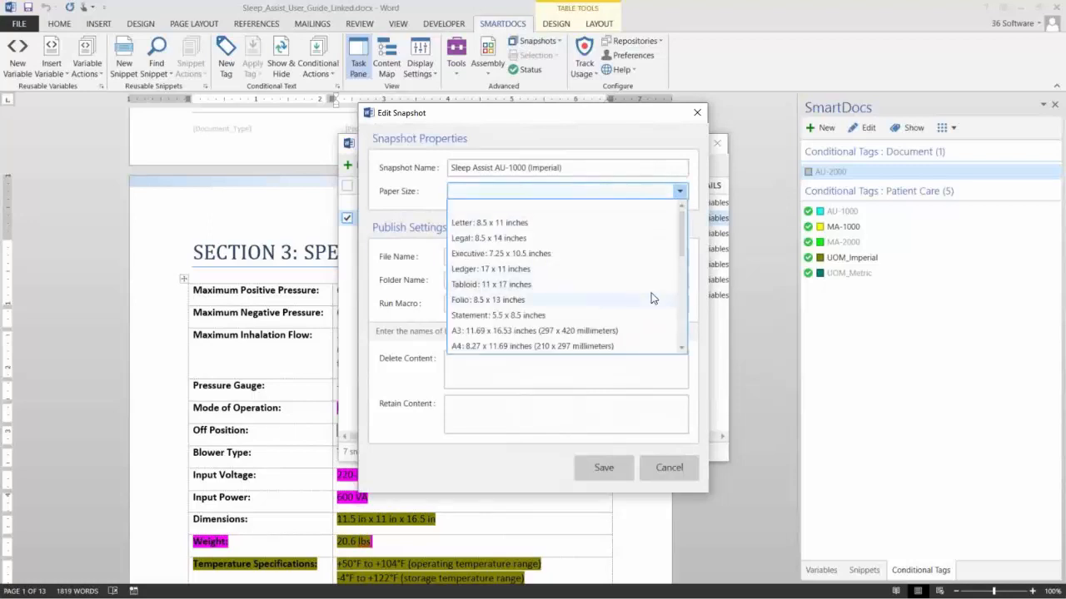
left_click(497, 369)
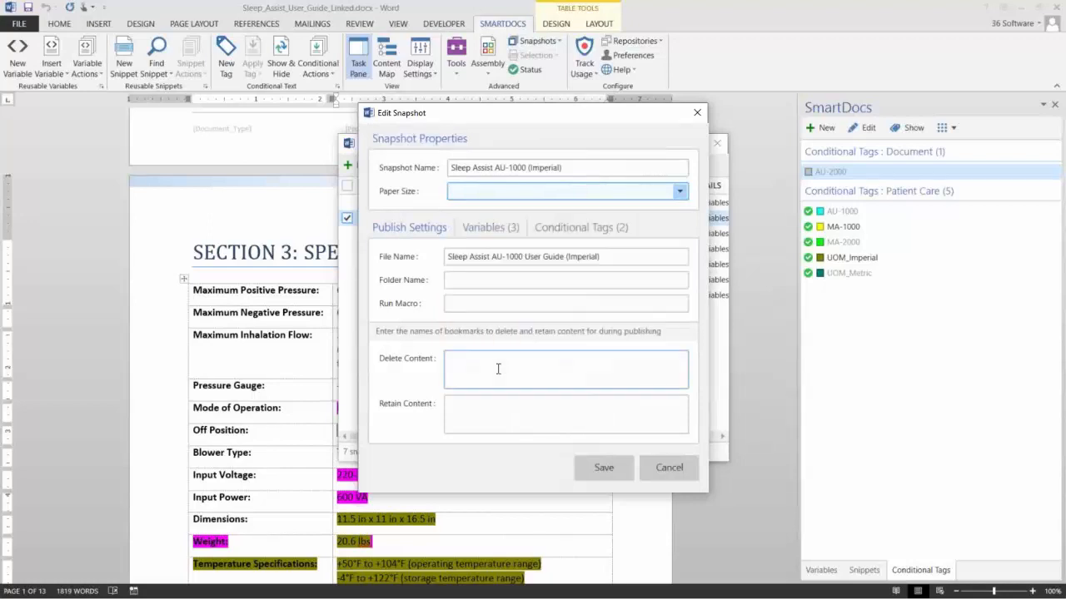
left_click(474, 279)
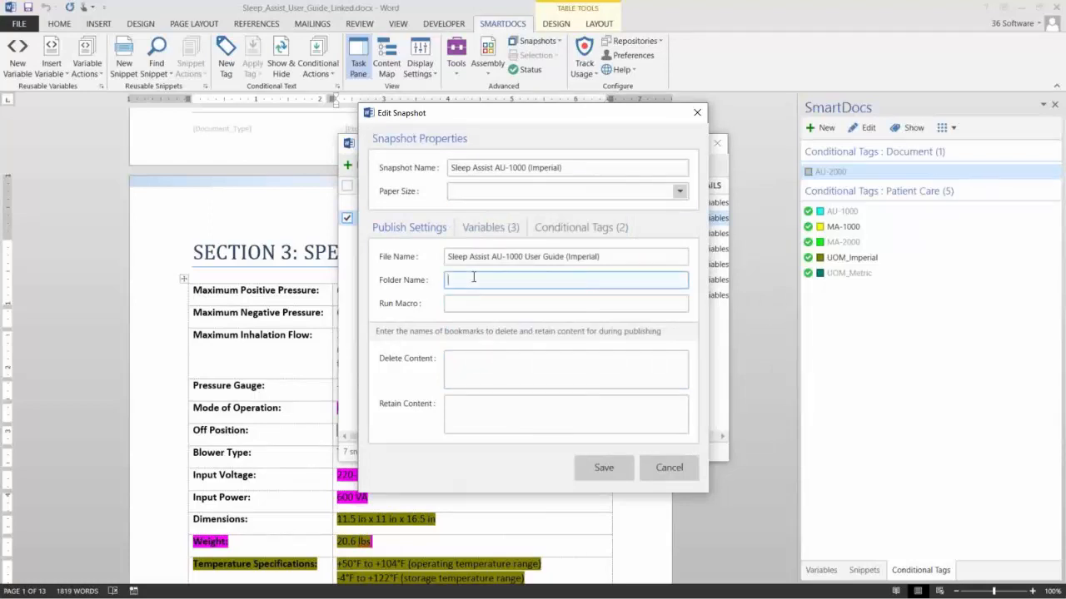
left_click(471, 303)
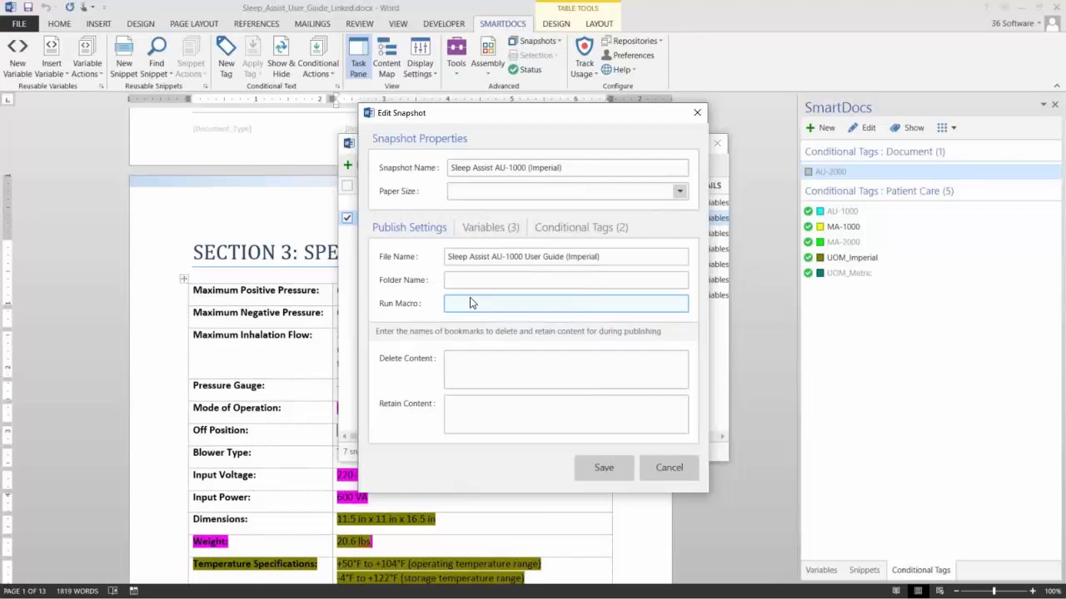
left_click(478, 366)
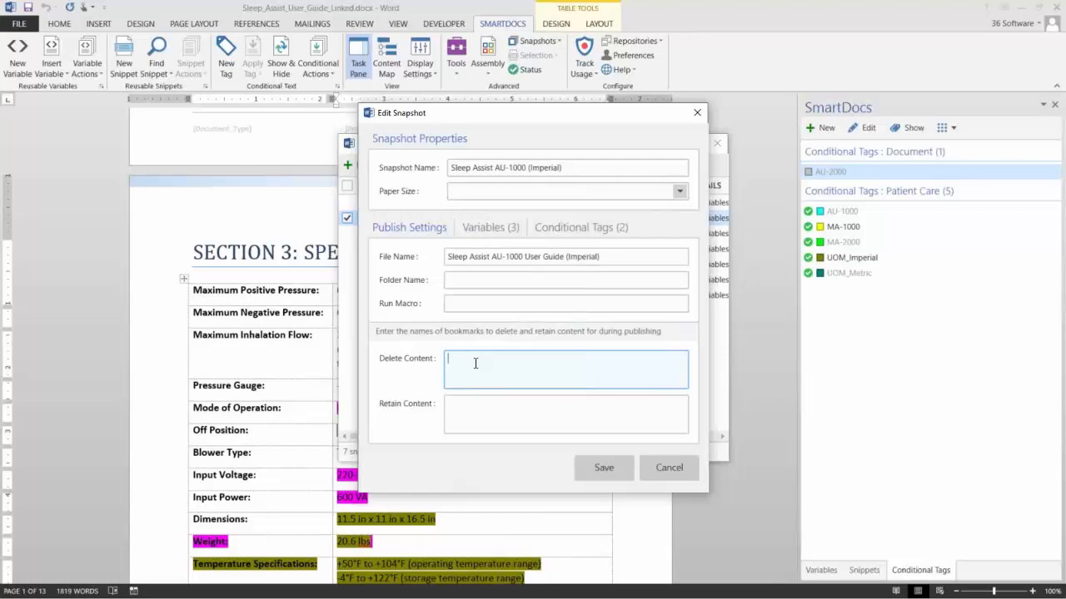
left_click(667, 469)
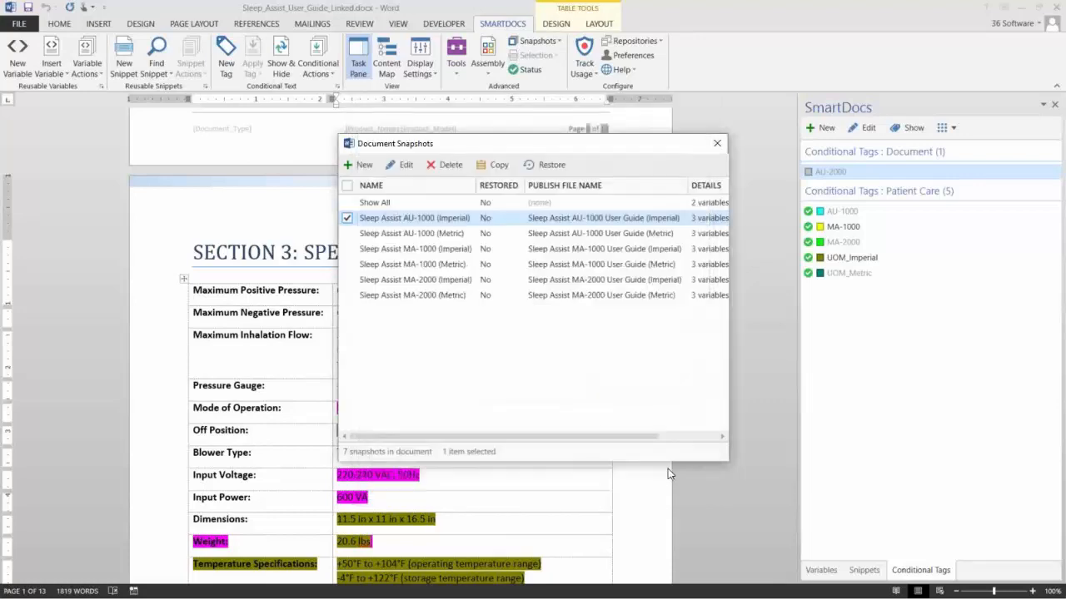
left_click(717, 145)
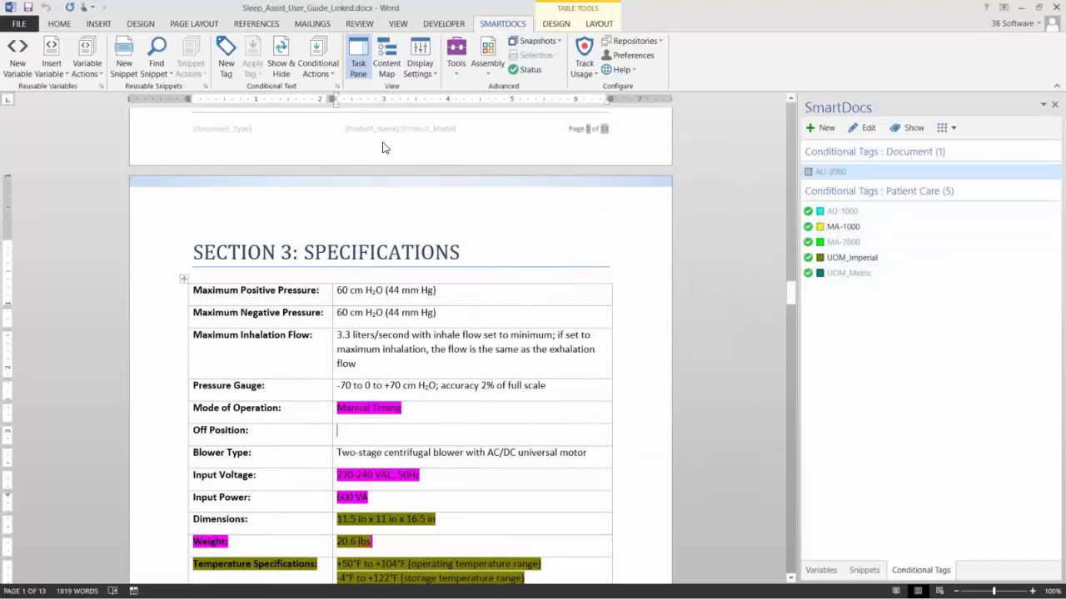
- Restore the Sleep Assist AU-1000 (Metric) snapshot in the document, and switch it to the Sleep Assist MA-1000 (Imperial) snapshot
left_click(562, 43)
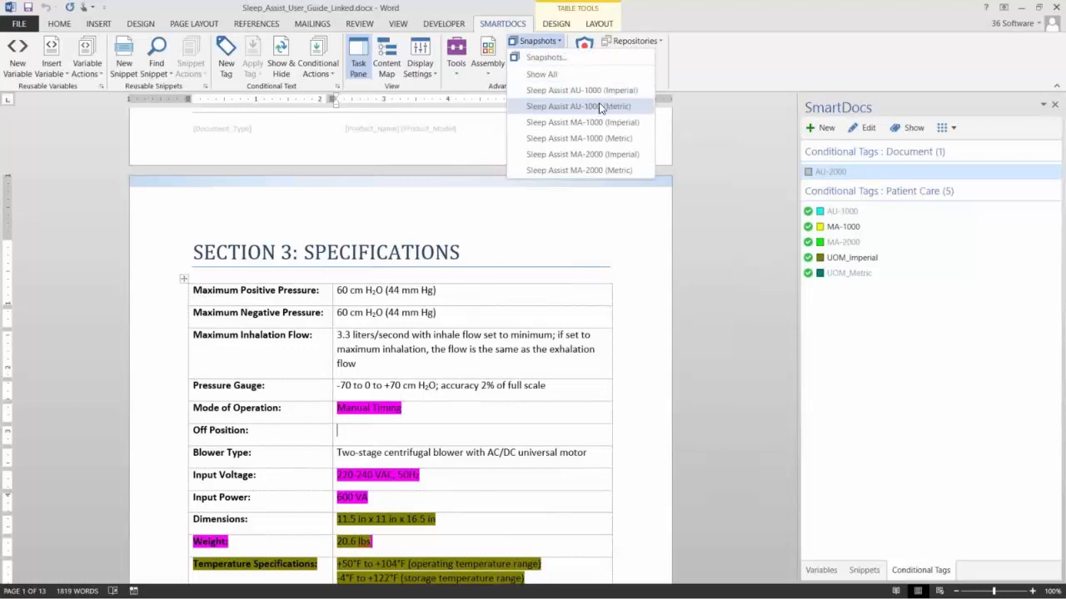
left_click(638, 113)
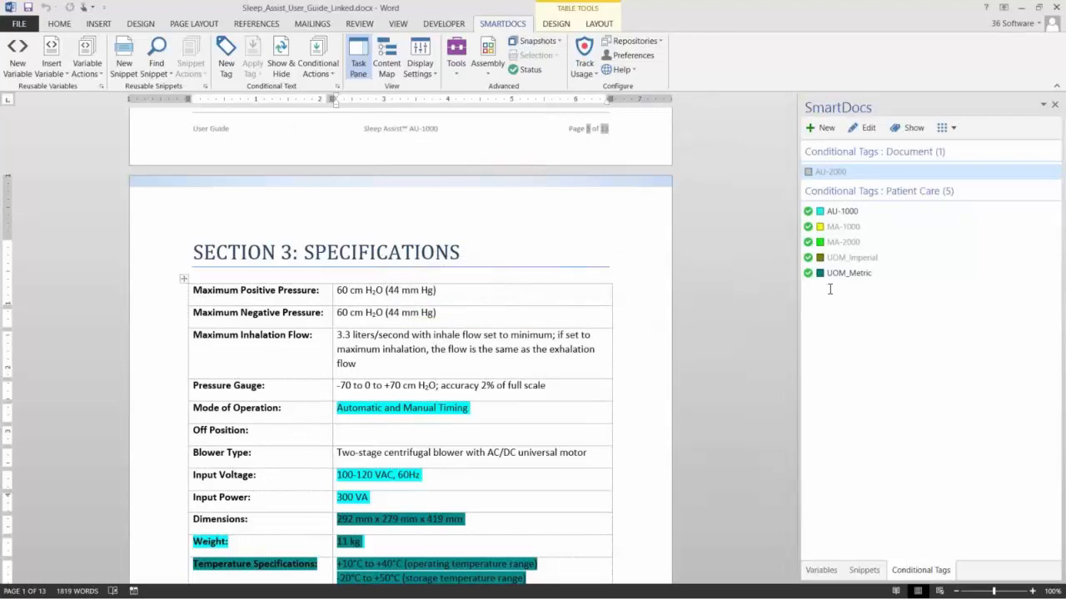
left_click(560, 43)
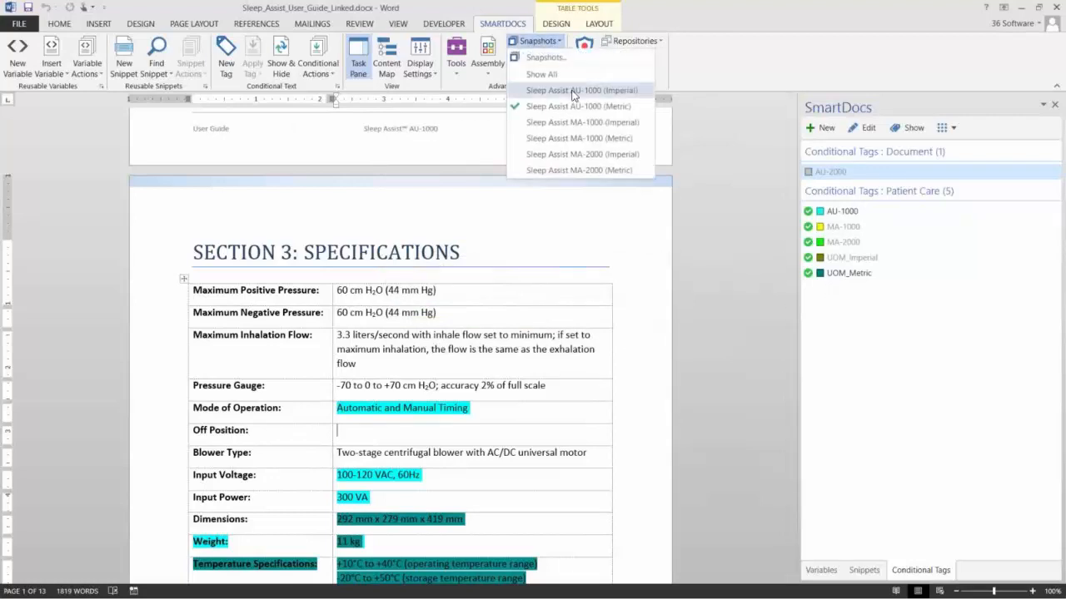
left_click(565, 122)
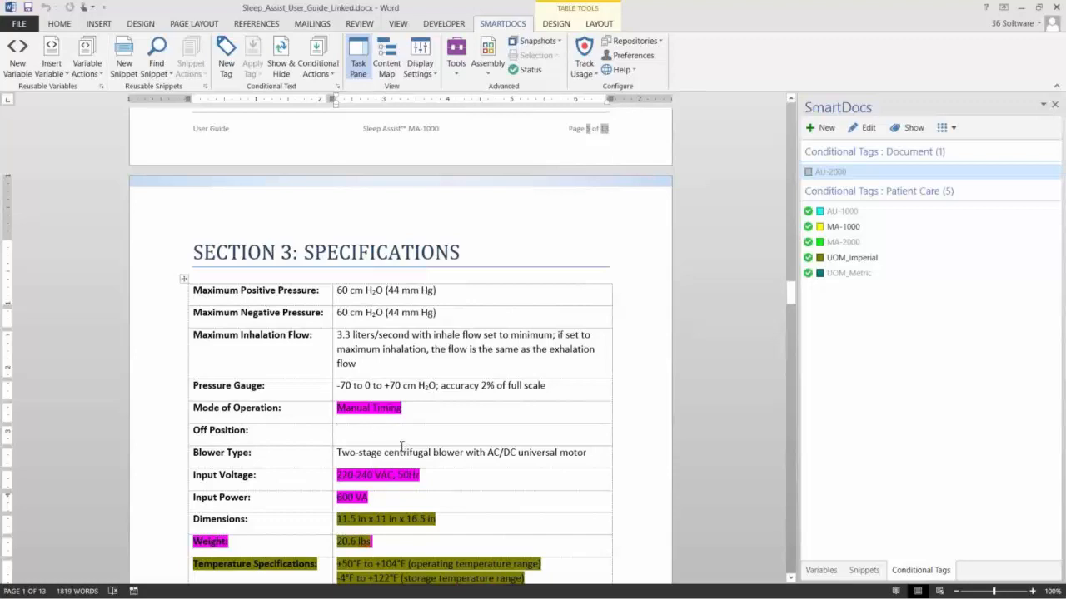
- Review the Publish Document options and the list of document snapshots available for bulk publishing, and exit without publishing
left_click(460, 73)
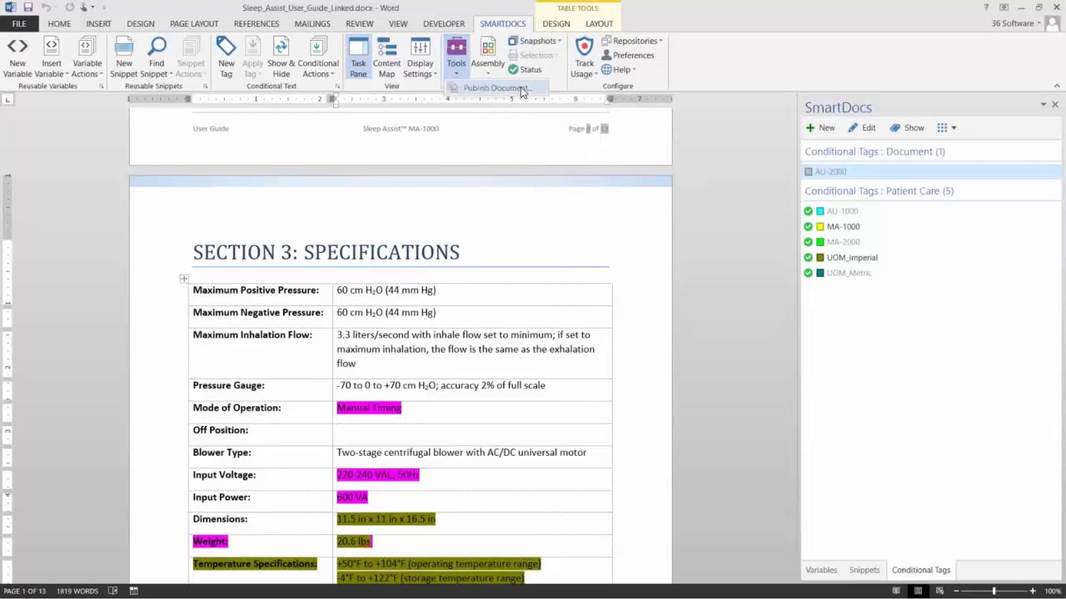
left_click(531, 91)
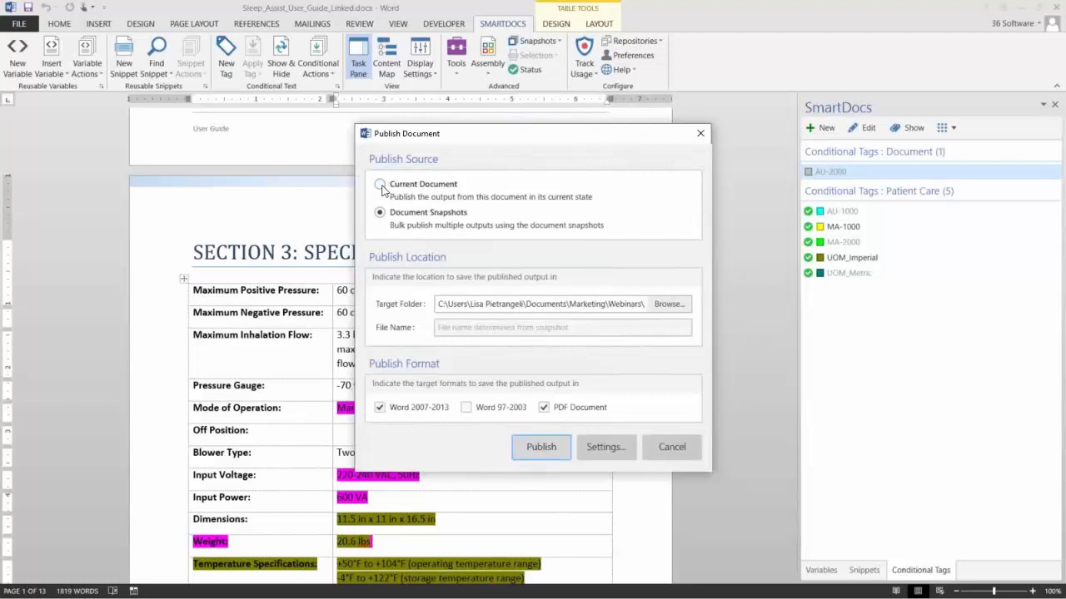
left_click(528, 445)
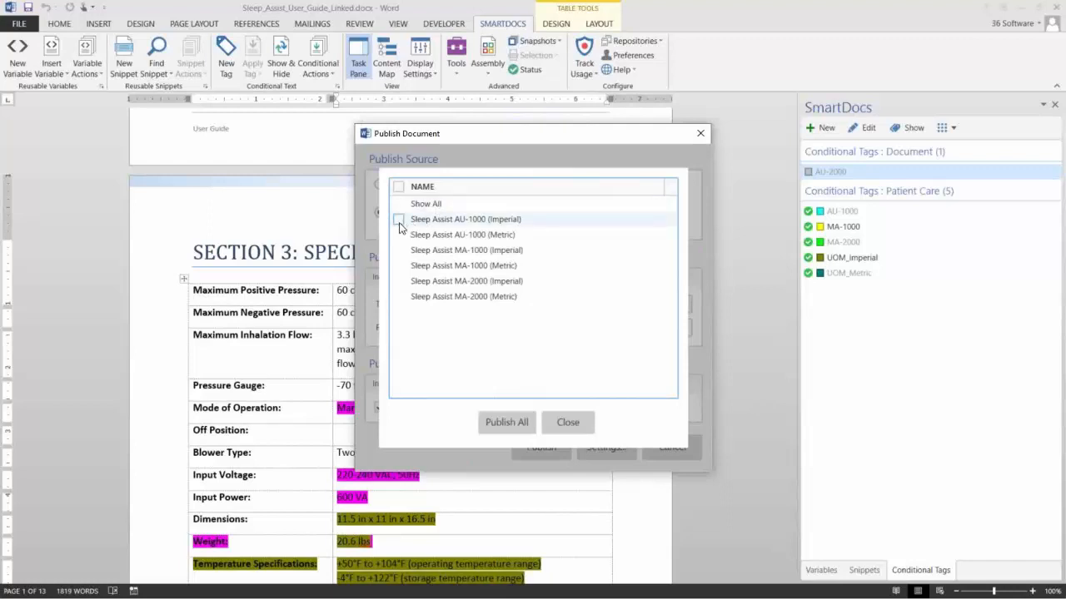
left_click(576, 423)
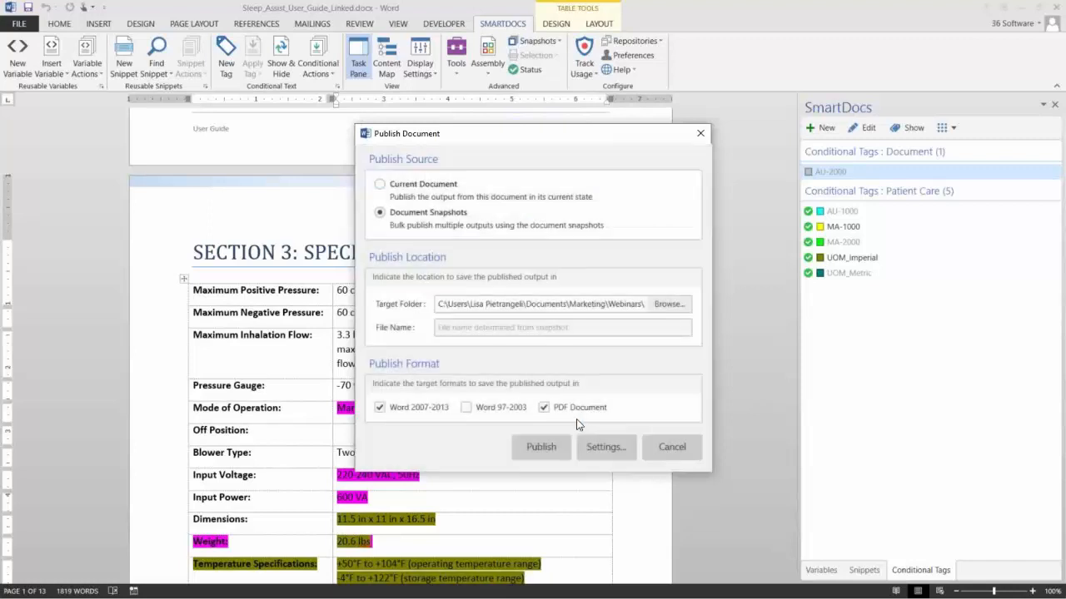
left_click(671, 446)
- View the rest of the specifications table, and switch to the PowerPoint slide show at the "Document Automation: SmartBuilders" slide
scroll(421, 401, "down", 3)
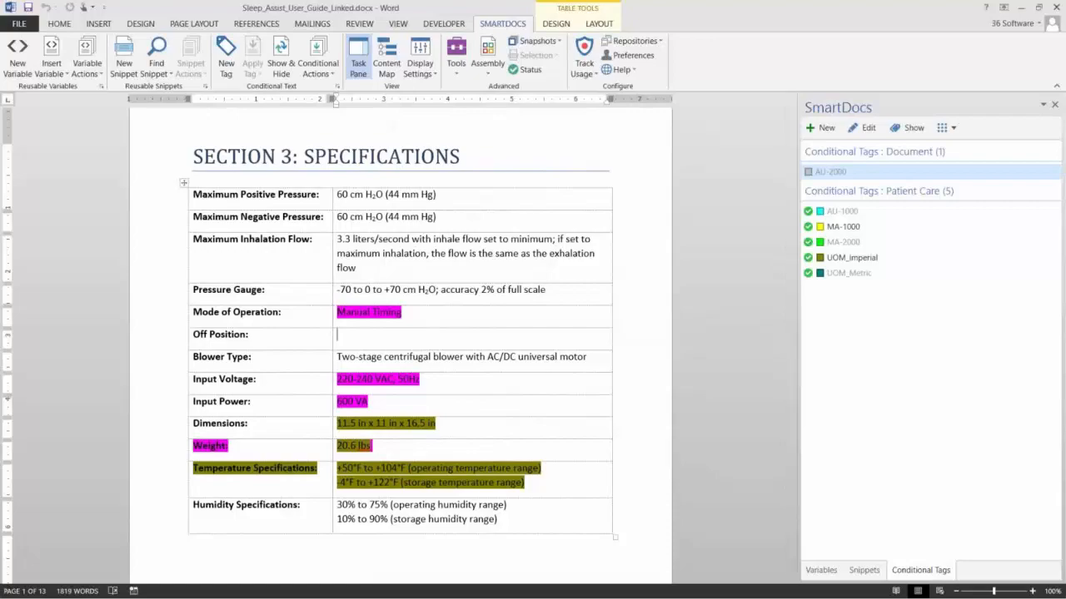
key("alt+Tab")
left_click(460, 418)
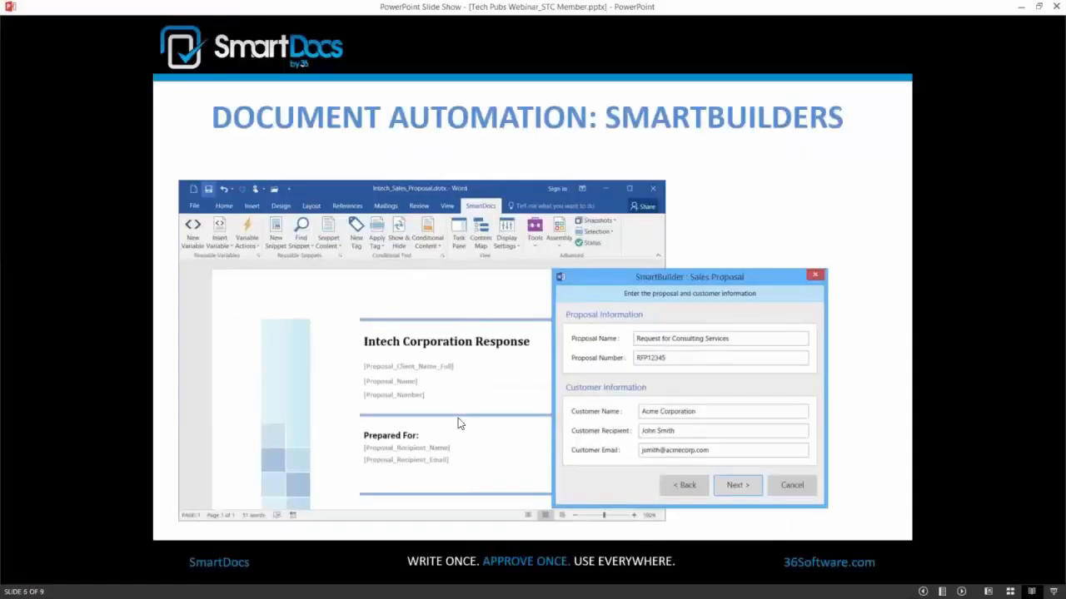